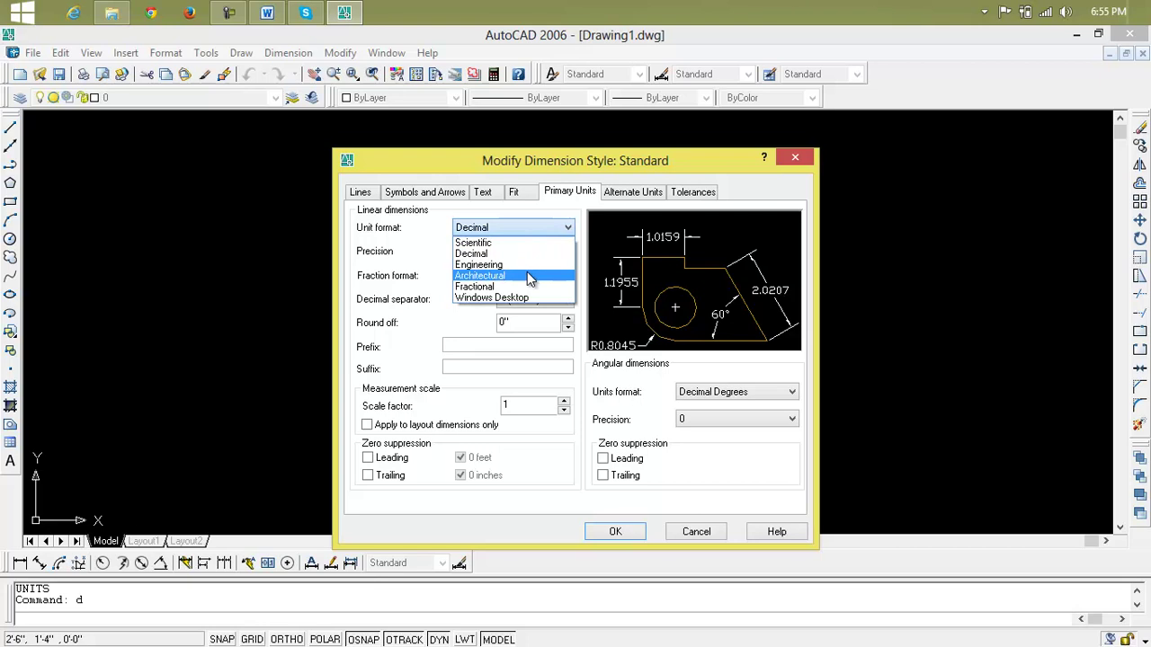
Step: Set the Standard dimension style's linear units to Architectural with 0'-0" precision, and make that style current
{"action": "left_click", "coordinate": [529, 256]}
{"action": "left_click", "coordinate": [527, 274]}
{"action": "left_click", "coordinate": [528, 257]}
{"action": "left_click", "coordinate": [530, 265]}
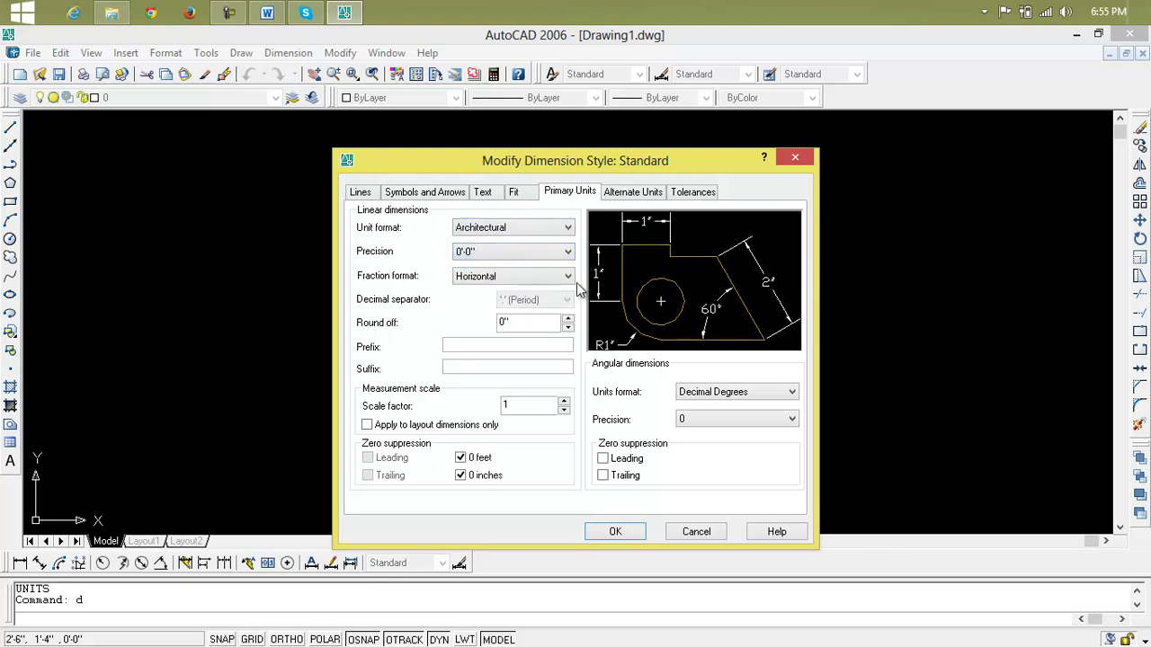
{"action": "left_click", "coordinate": [627, 531]}
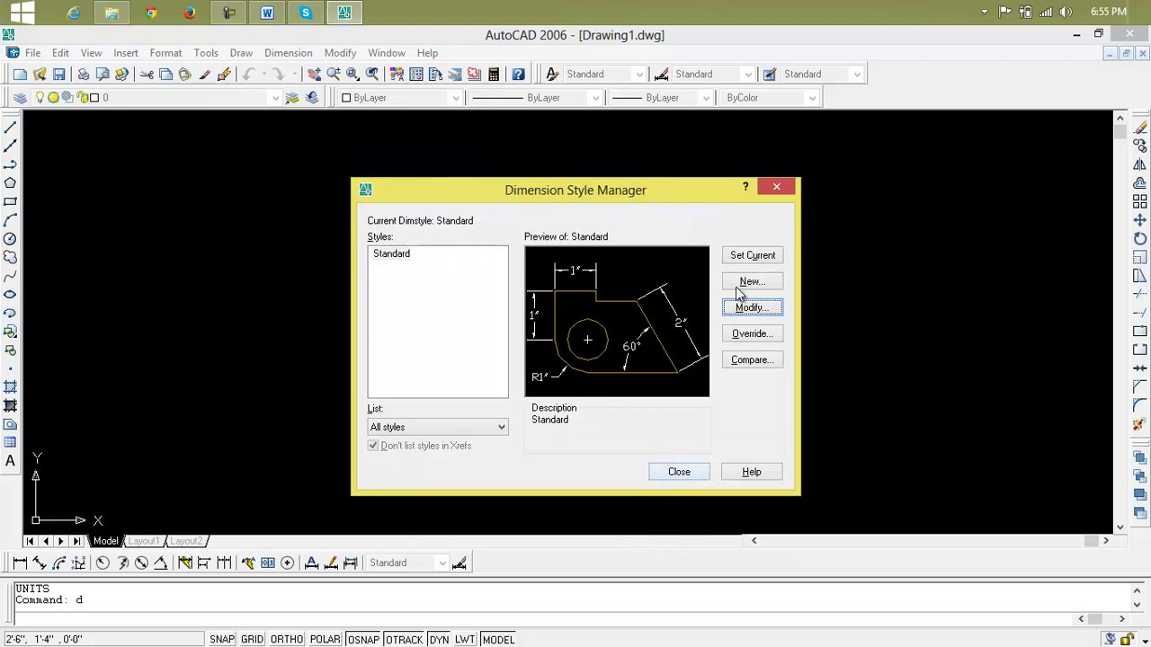
{"action": "left_click", "coordinate": [739, 255]}
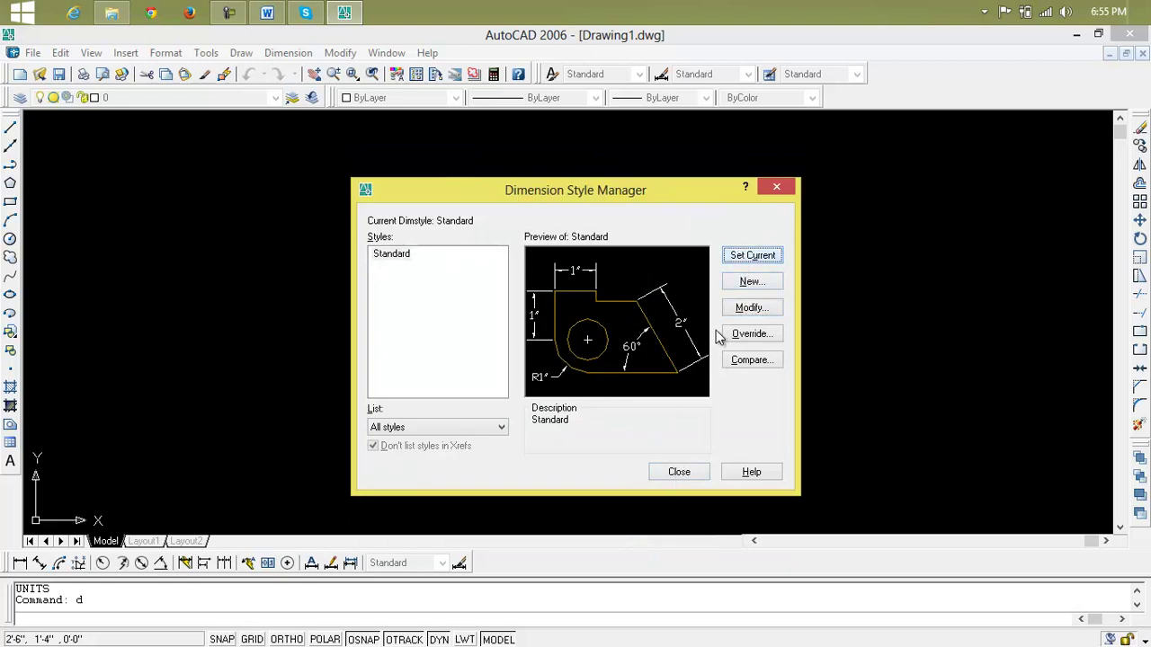
{"action": "left_click", "coordinate": [679, 472]}
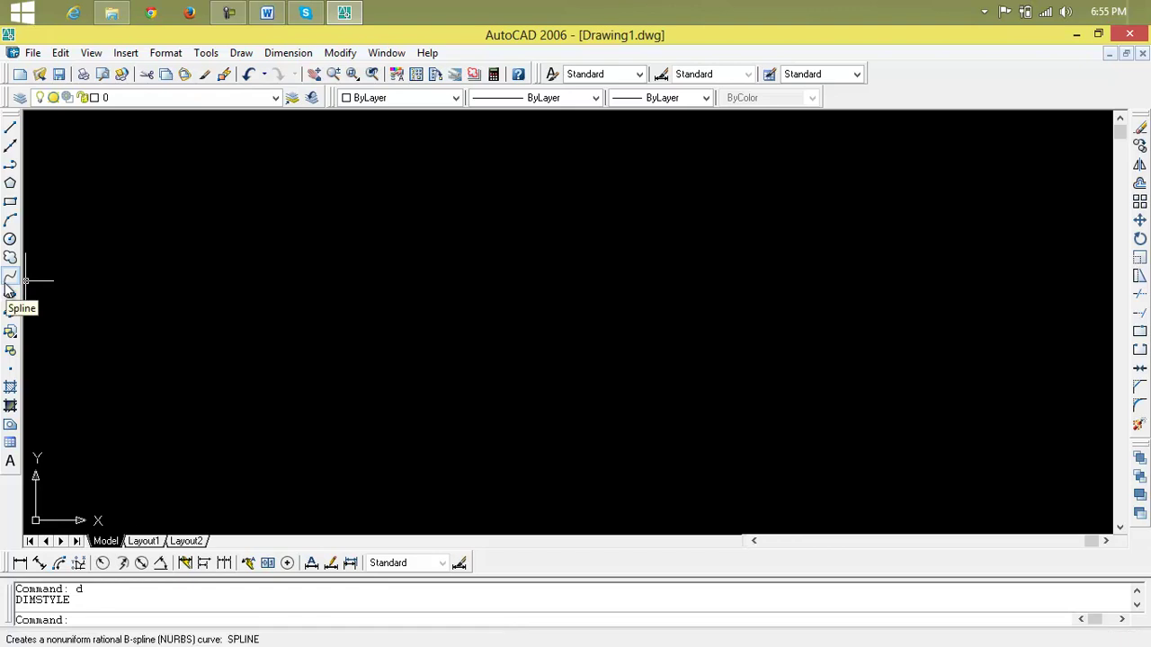
Step: Draw a wavy spline about 4'-5" wide through seven freehand points, alternating two crests with a trough across the empty drawing
{"action": "type", "text": "s"}
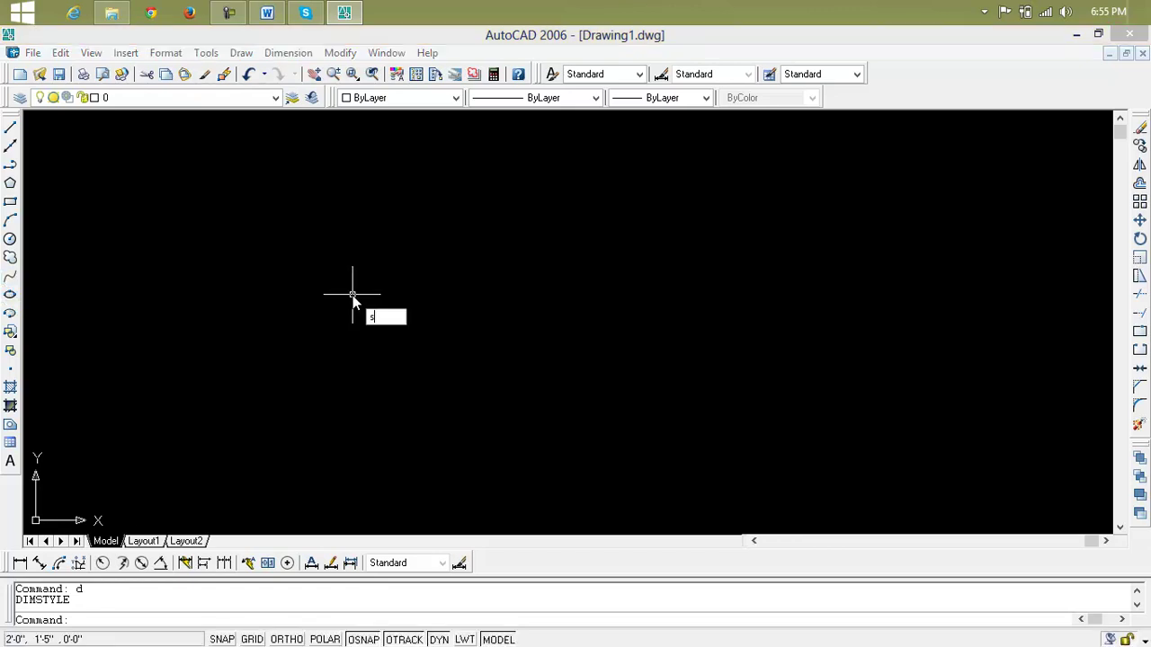
{"action": "type", "text": "pl"}
{"action": "key", "text": "Return"}
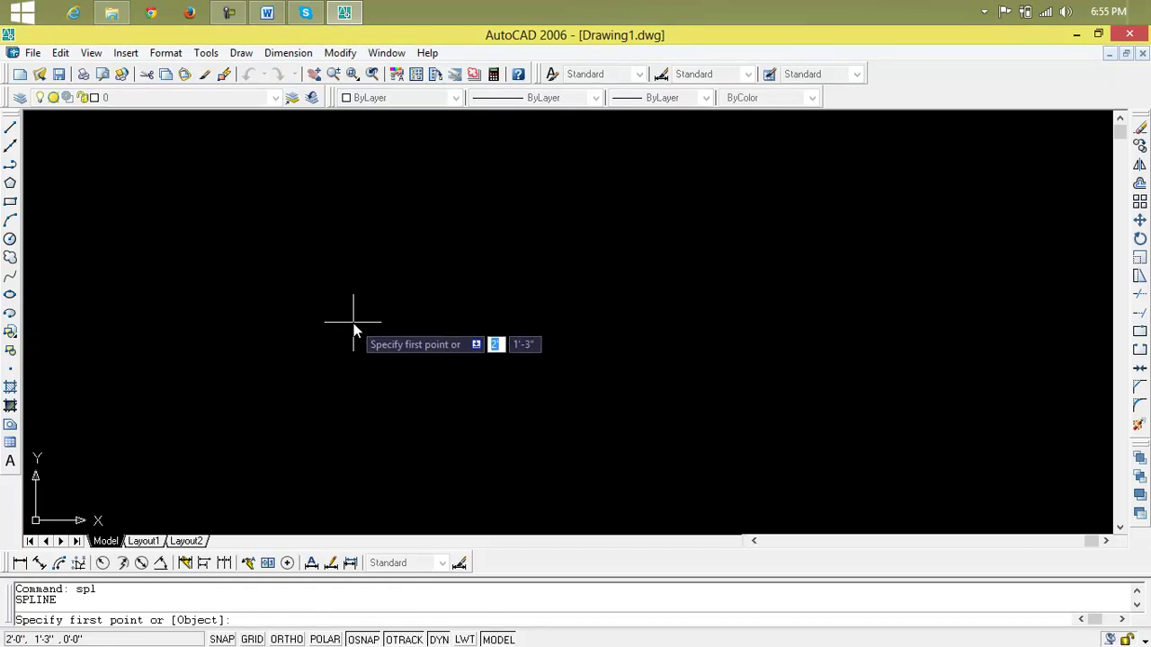
{"action": "left_click", "coordinate": [208, 411]}
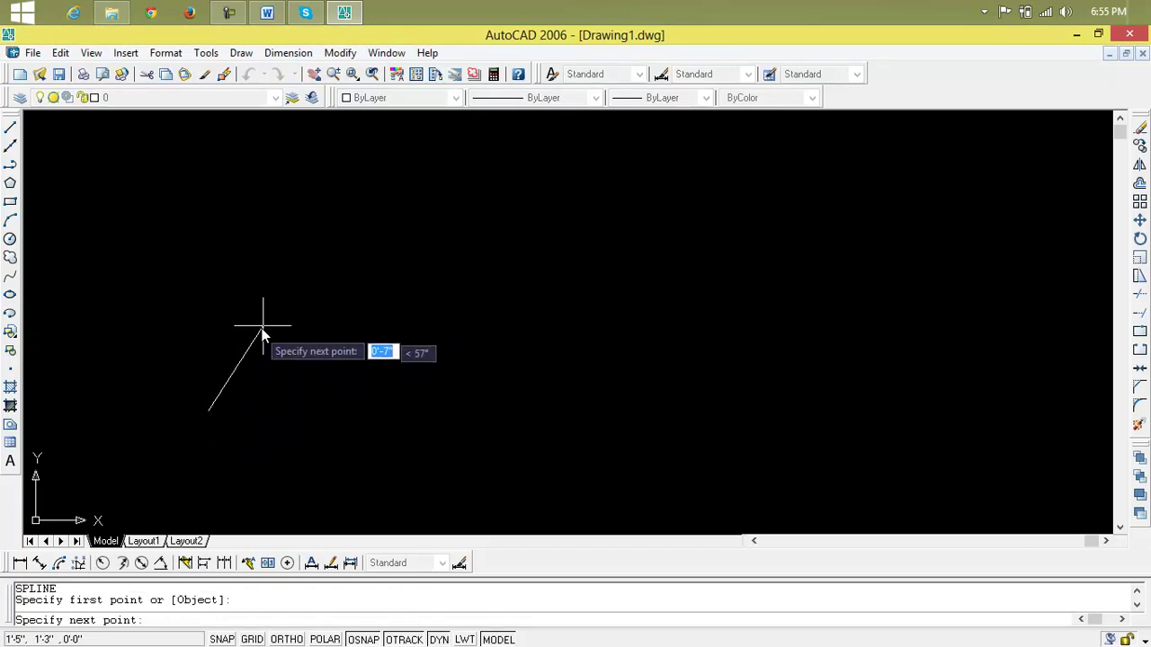
{"action": "left_click", "coordinate": [330, 254]}
{"action": "left_click", "coordinate": [521, 423]}
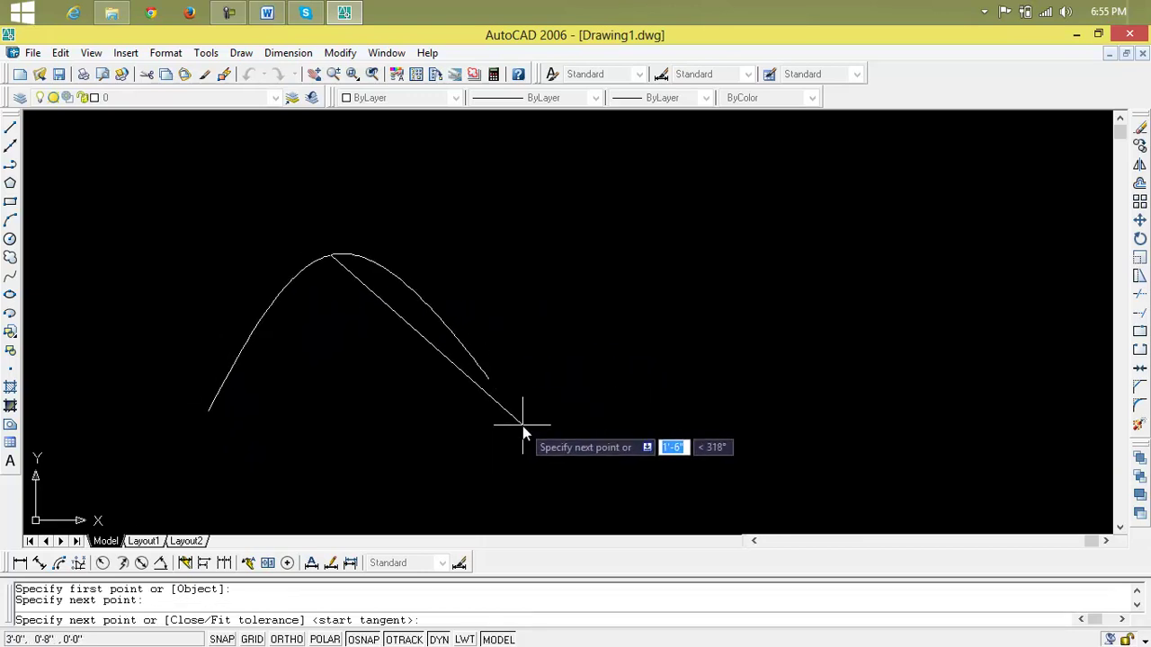
{"action": "left_click", "coordinate": [686, 393]}
{"action": "left_click", "coordinate": [730, 261]}
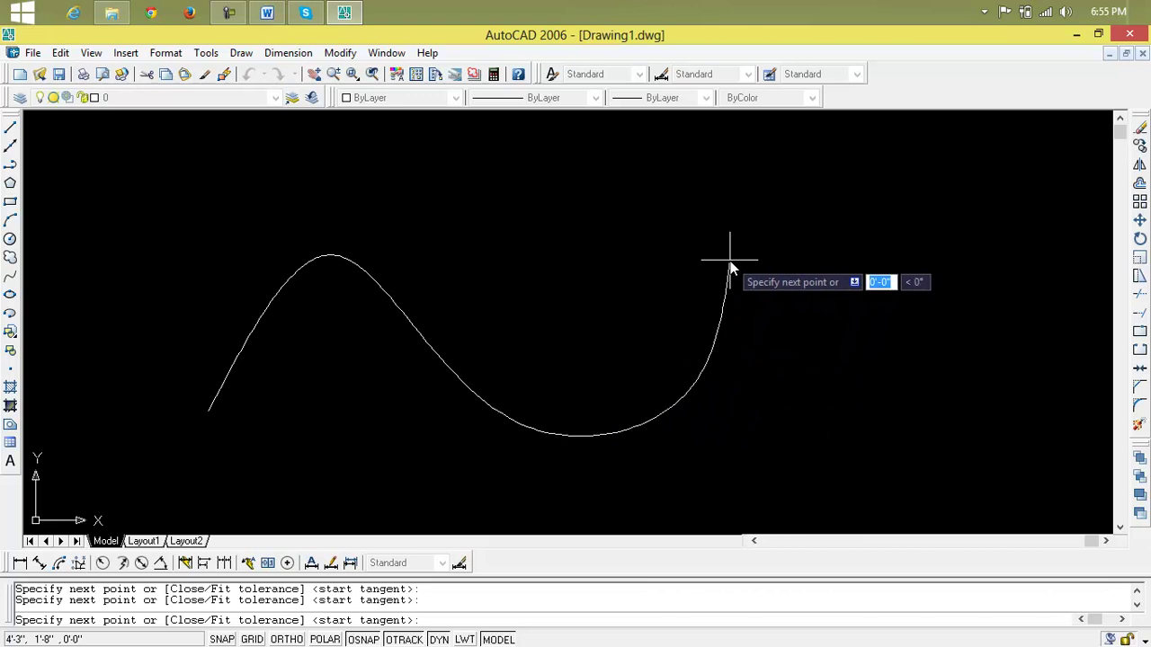
{"action": "left_click", "coordinate": [898, 320]}
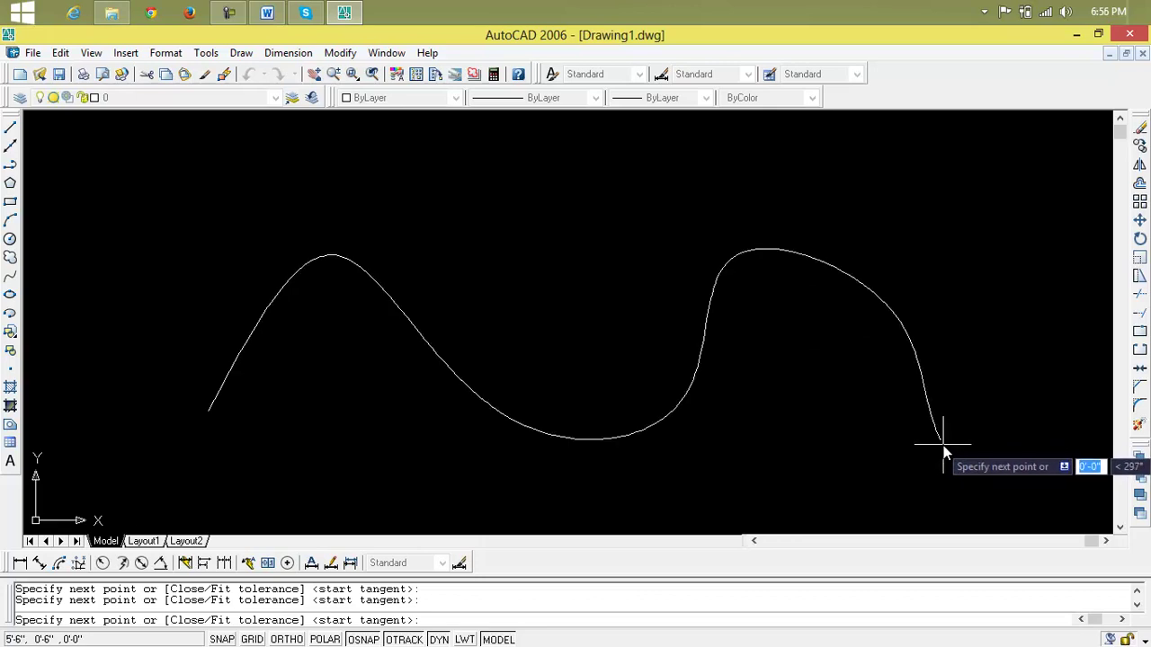
Step: Finish the wavy spline by setting its start tangent near the first point and its end tangent near the last point
{"action": "key", "text": "Return"}
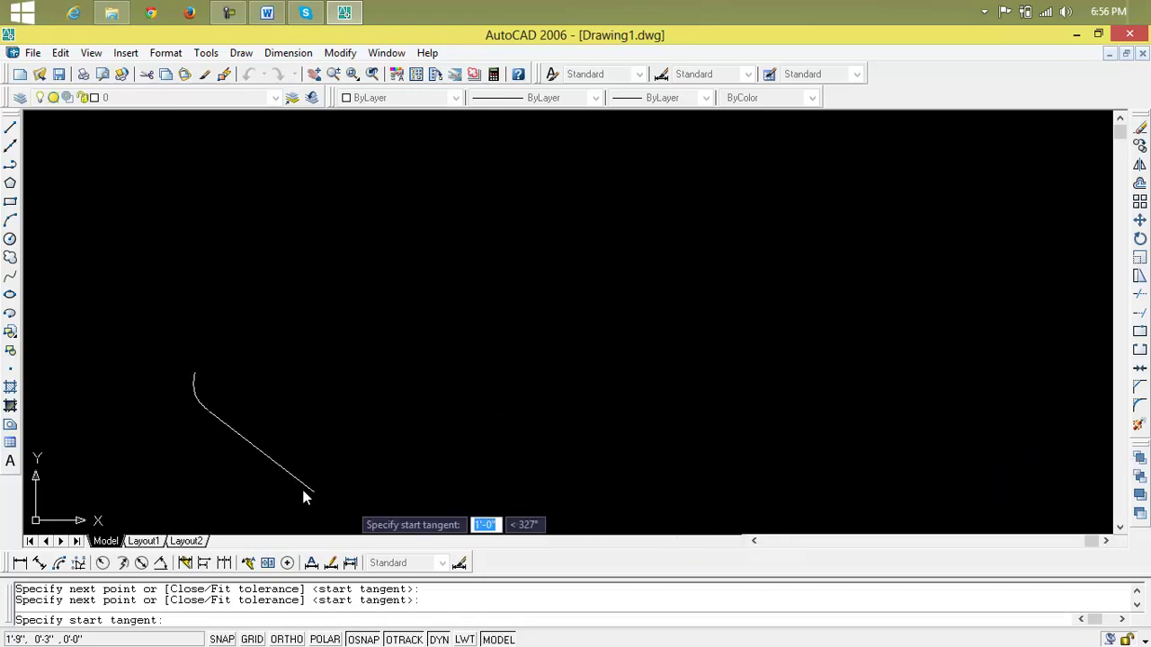
{"action": "left_click", "coordinate": [206, 418]}
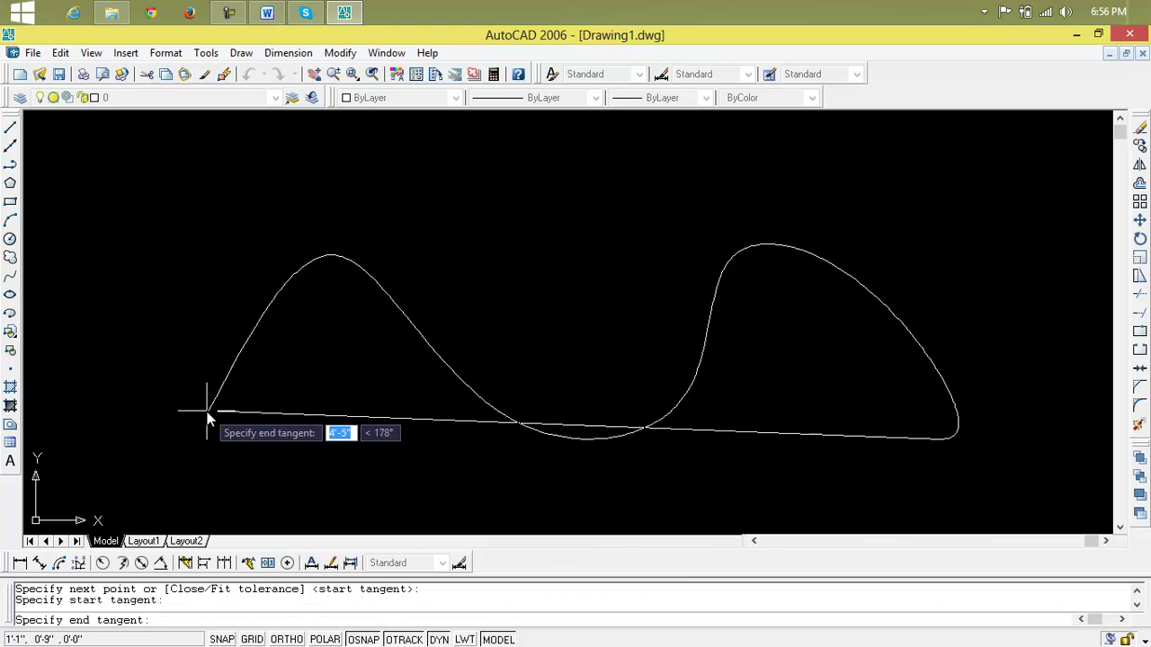
{"action": "left_click", "coordinate": [934, 443]}
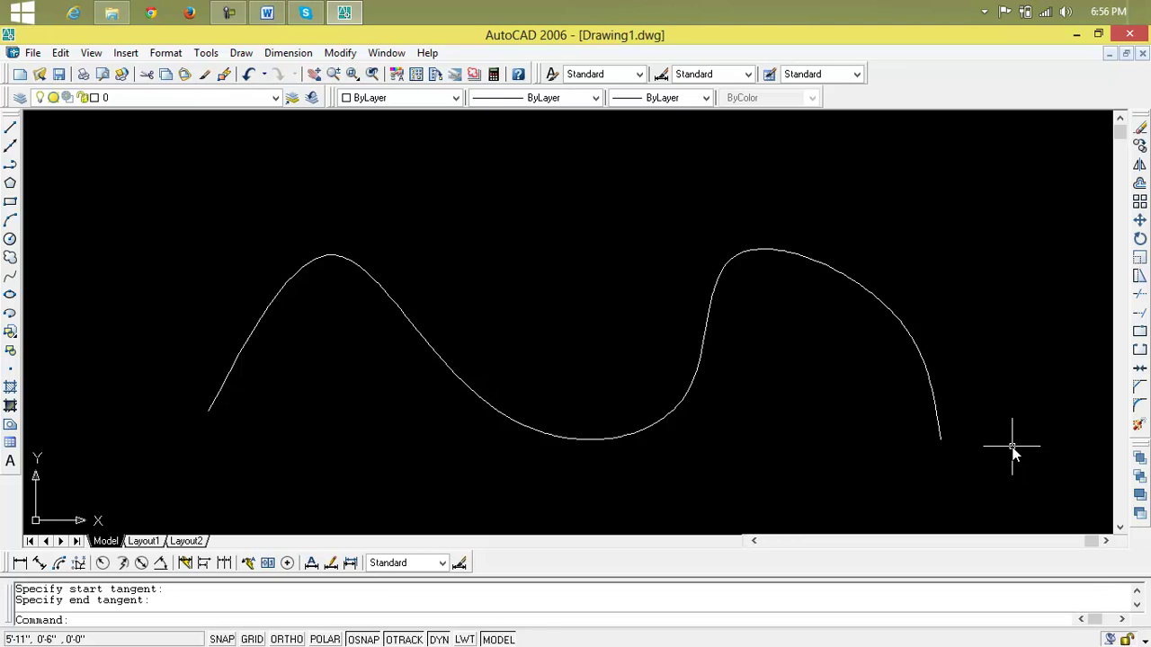
Step: Erase the wavy spline from the drawing
{"action": "left_click", "coordinate": [928, 372]}
{"action": "left_click", "coordinate": [925, 371]}
{"action": "key", "text": "Delete"}
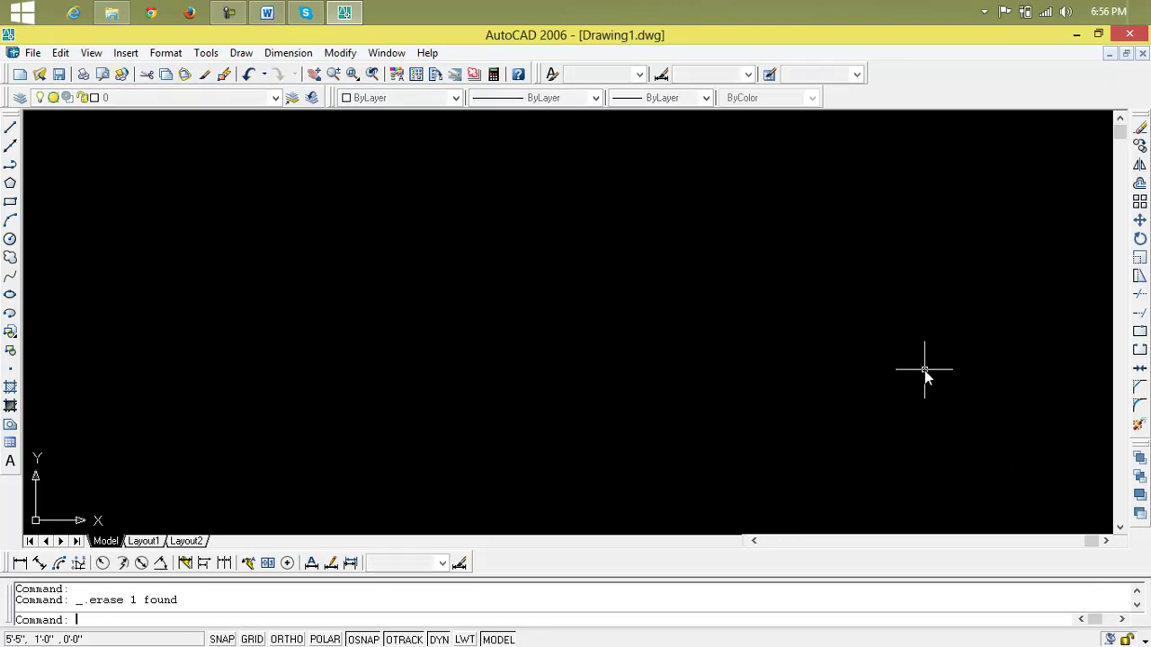
Step: Draw an open zigzag polyline of four straight segments with two peaks, about 5'-3" wide
{"action": "left_click", "coordinate": [10, 166]}
{"action": "left_click", "coordinate": [118, 424]}
{"action": "left_click", "coordinate": [319, 216]}
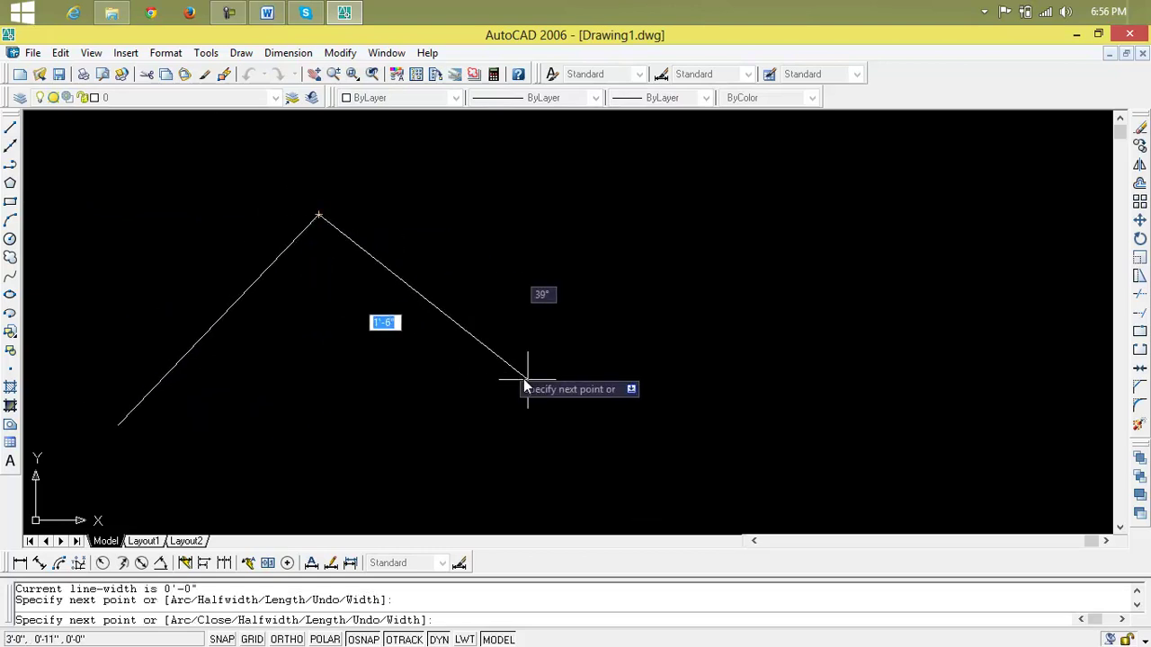
{"action": "left_click", "coordinate": [632, 474]}
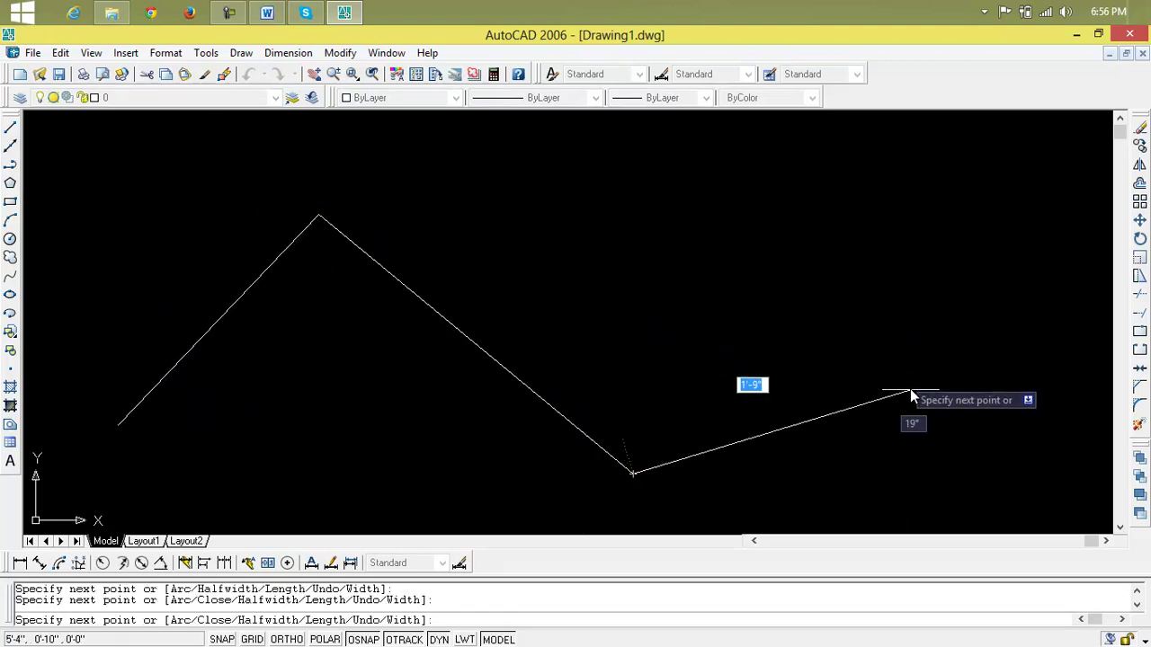
{"action": "left_click", "coordinate": [795, 218]}
{"action": "left_click", "coordinate": [999, 459]}
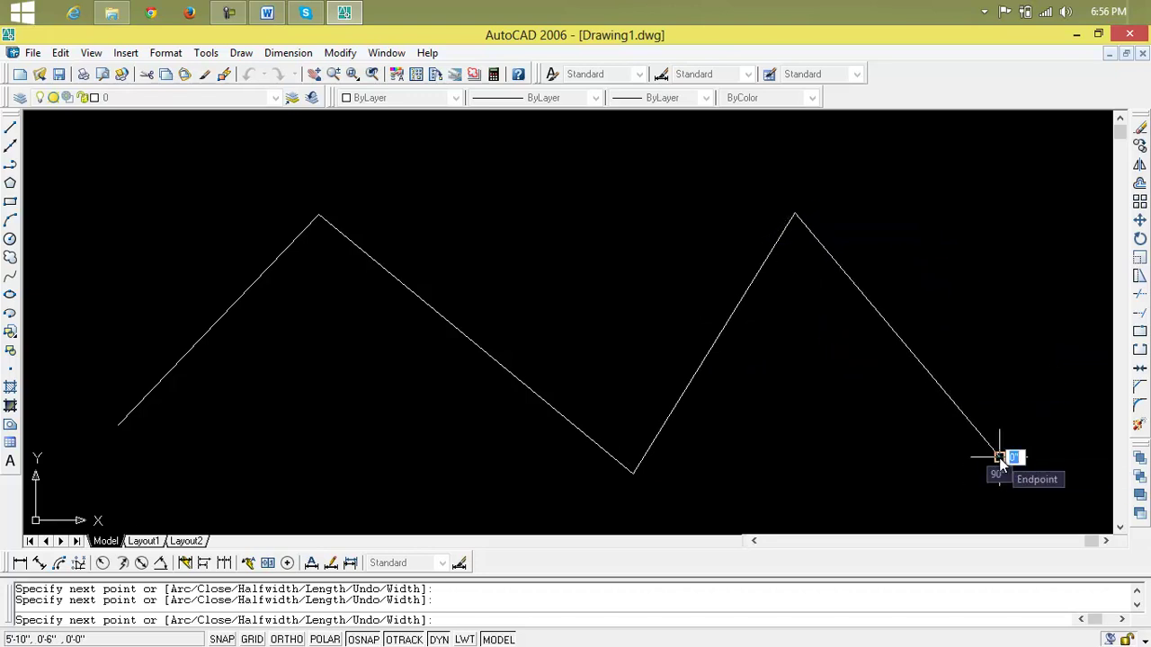
{"action": "key", "text": "Escape"}
Step: Turn off displaying the UCS icon at the origin so that it stays in the corner of the drawing area
{"action": "scroll", "coordinate": [382, 425], "scroll_direction": "down", "scroll_amount": 4}
{"action": "middle_click_drag", "start_coordinate": [414, 419], "coordinate": [470, 329]}
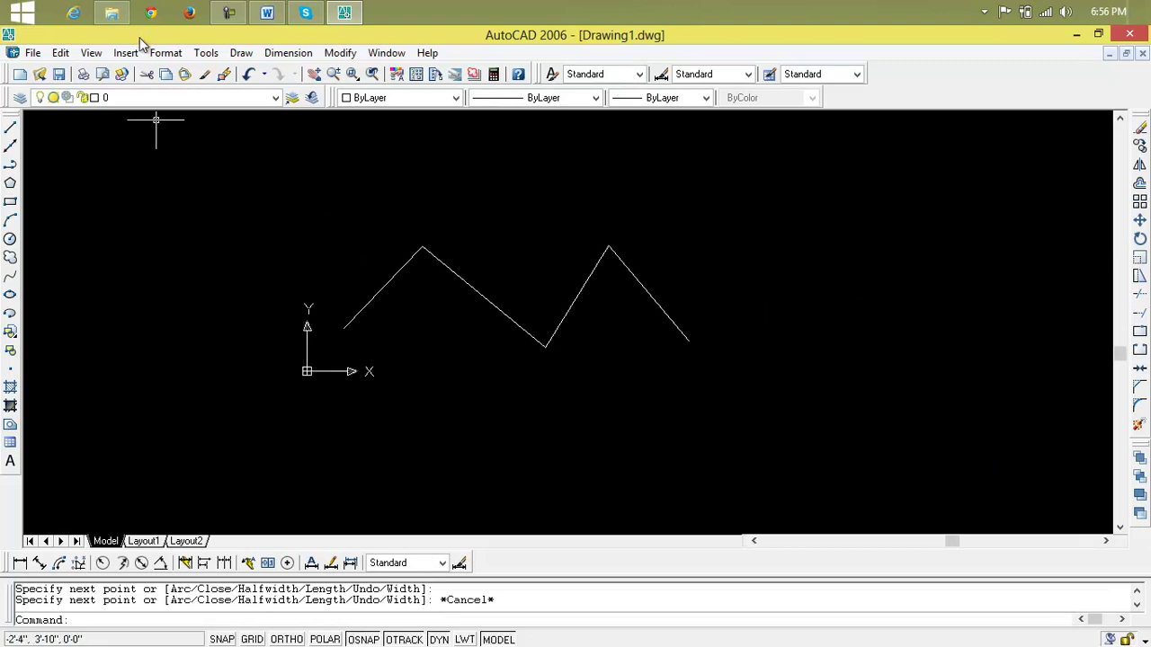
{"action": "left_click", "coordinate": [90, 53]}
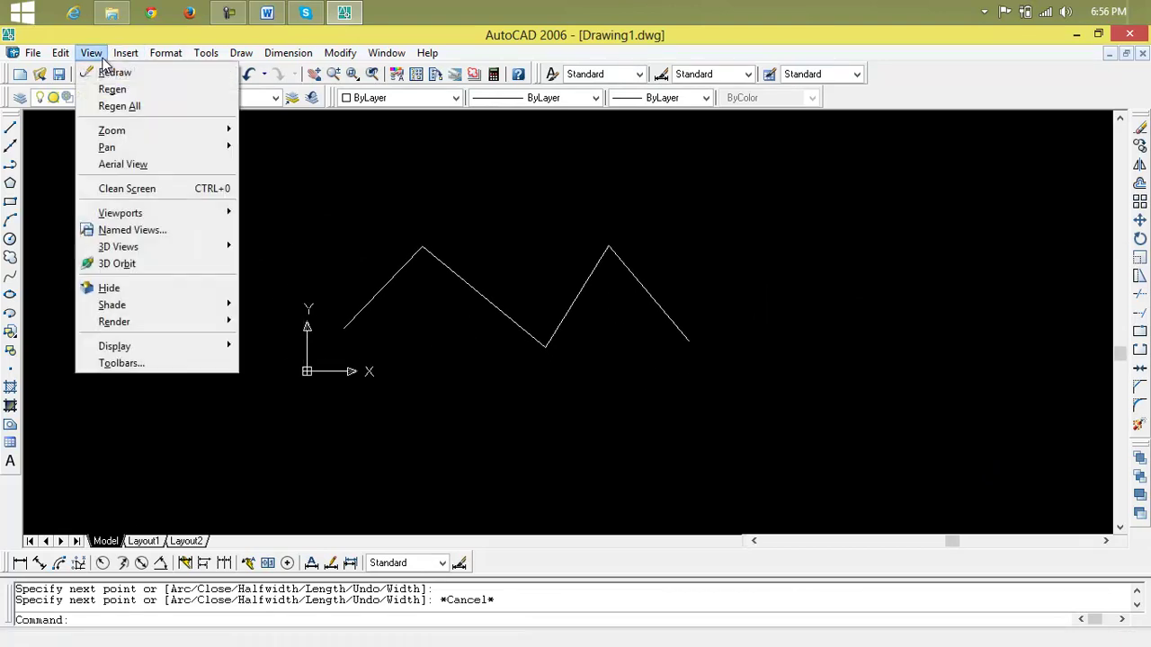
{"action": "mouse_move", "coordinate": [142, 348]}
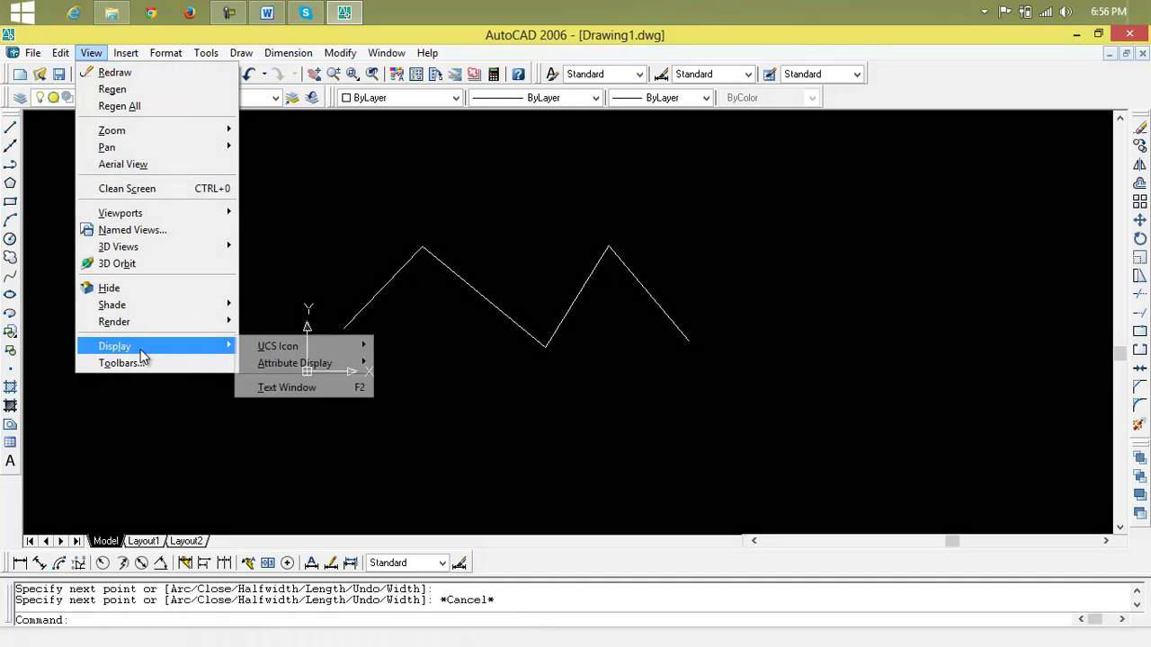
{"action": "mouse_move", "coordinate": [356, 351]}
{"action": "left_click", "coordinate": [405, 366]}
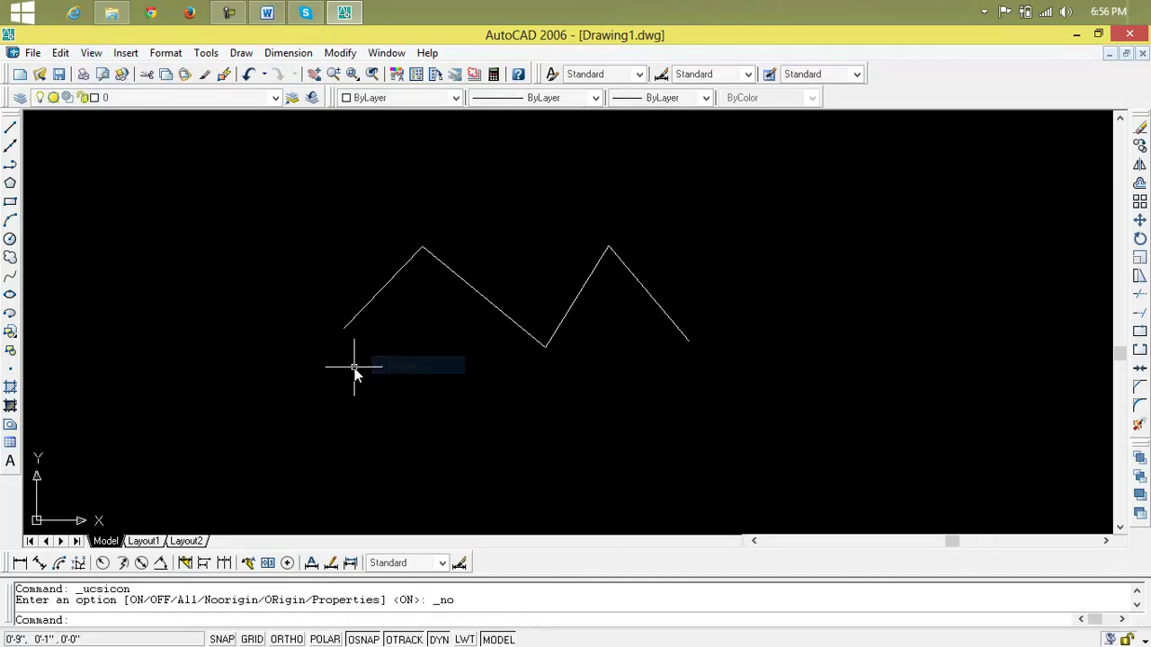
Step: Draw a spline through all five vertices of the zigzag polyline, from its left end to its right end
{"action": "scroll", "coordinate": [477, 342], "scroll_direction": "up", "scroll_amount": 3}
{"action": "middle_click_drag", "start_coordinate": [478, 343], "coordinate": [441, 380]}
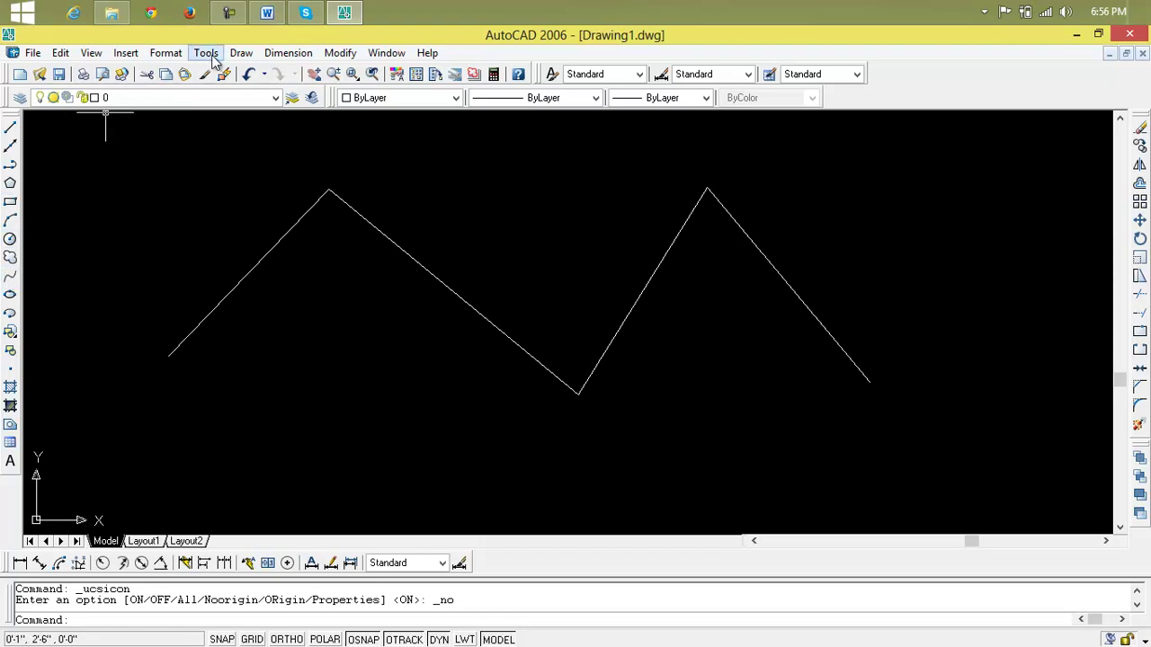
{"action": "left_click", "coordinate": [240, 54]}
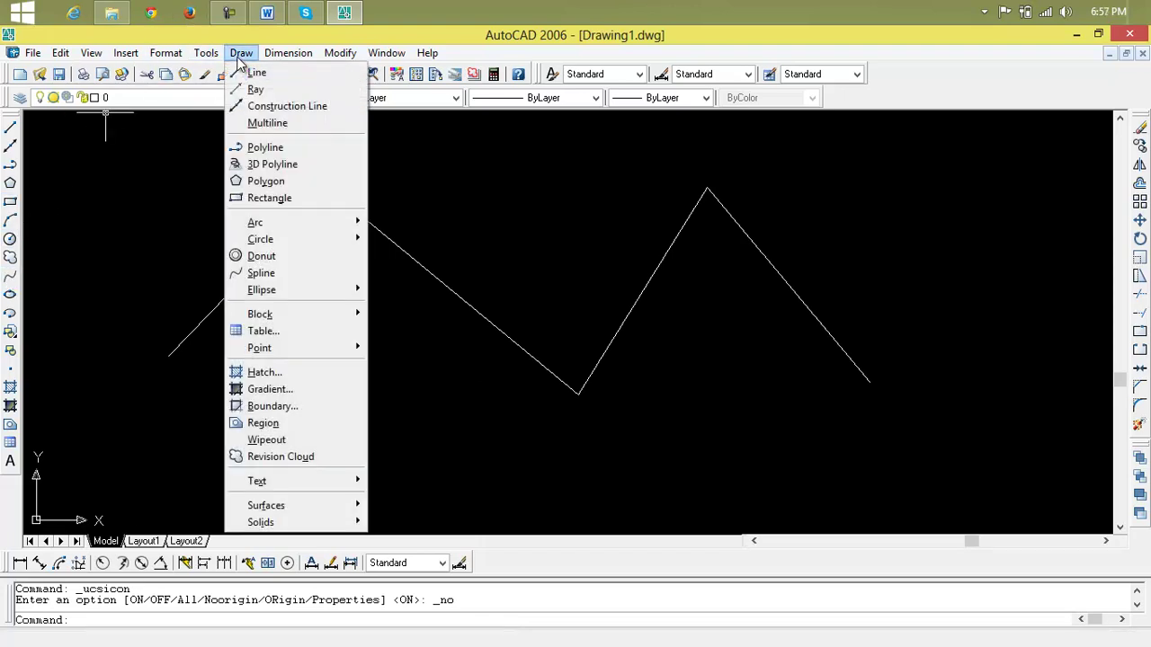
{"action": "left_click", "coordinate": [307, 273]}
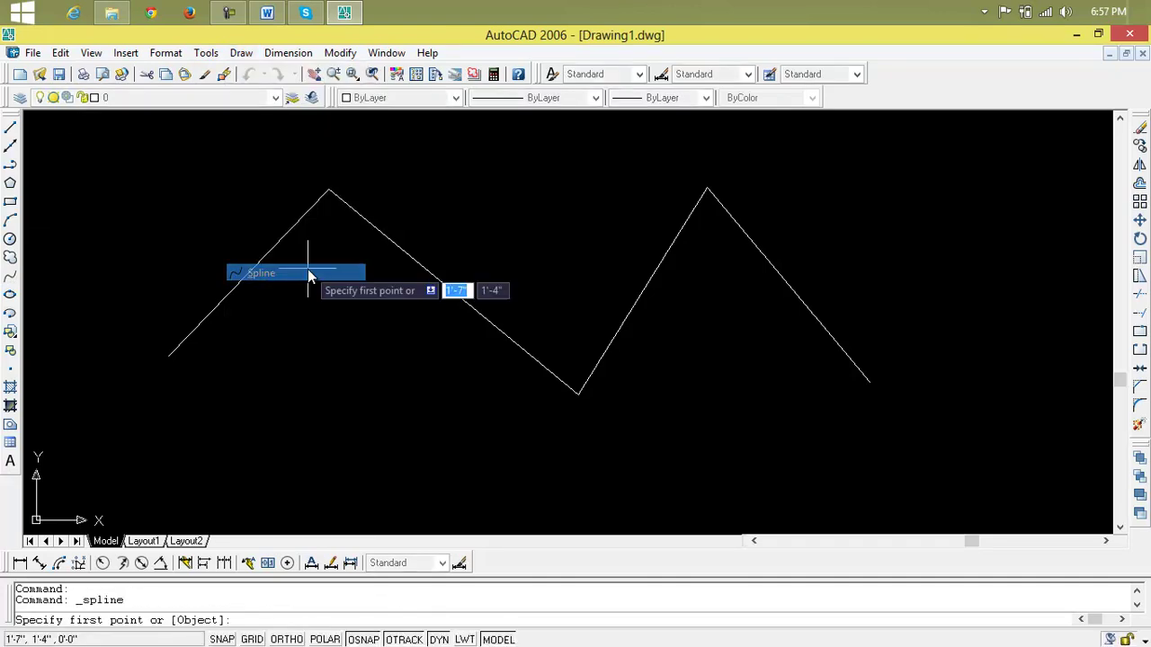
{"action": "left_click", "coordinate": [169, 356]}
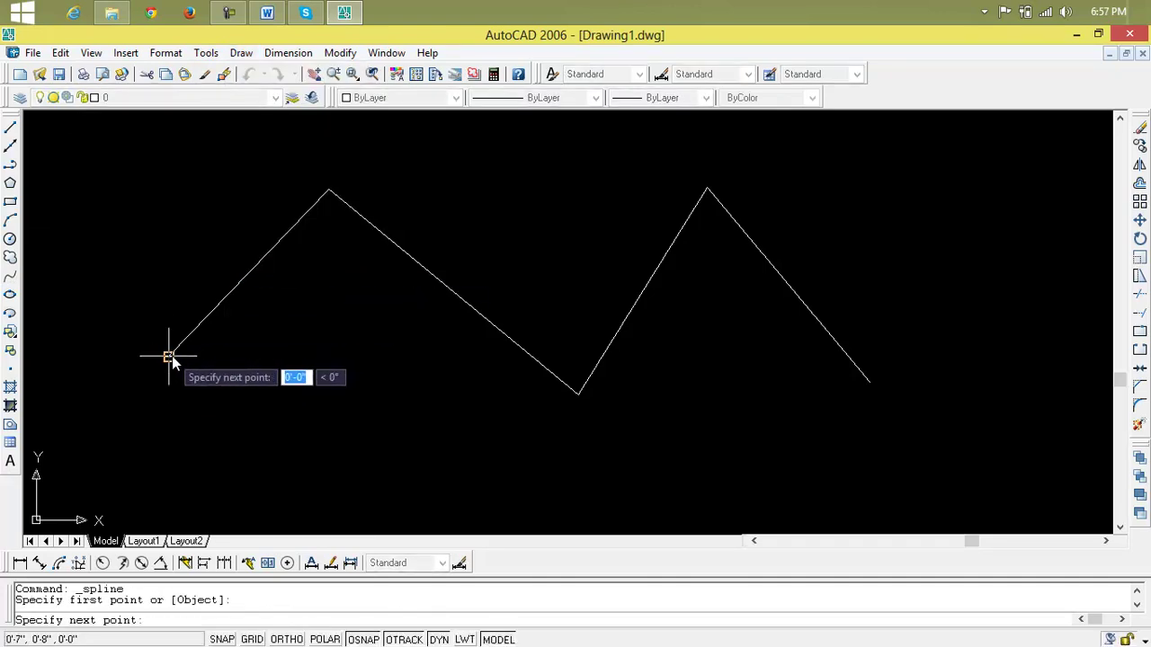
{"action": "left_click", "coordinate": [328, 191]}
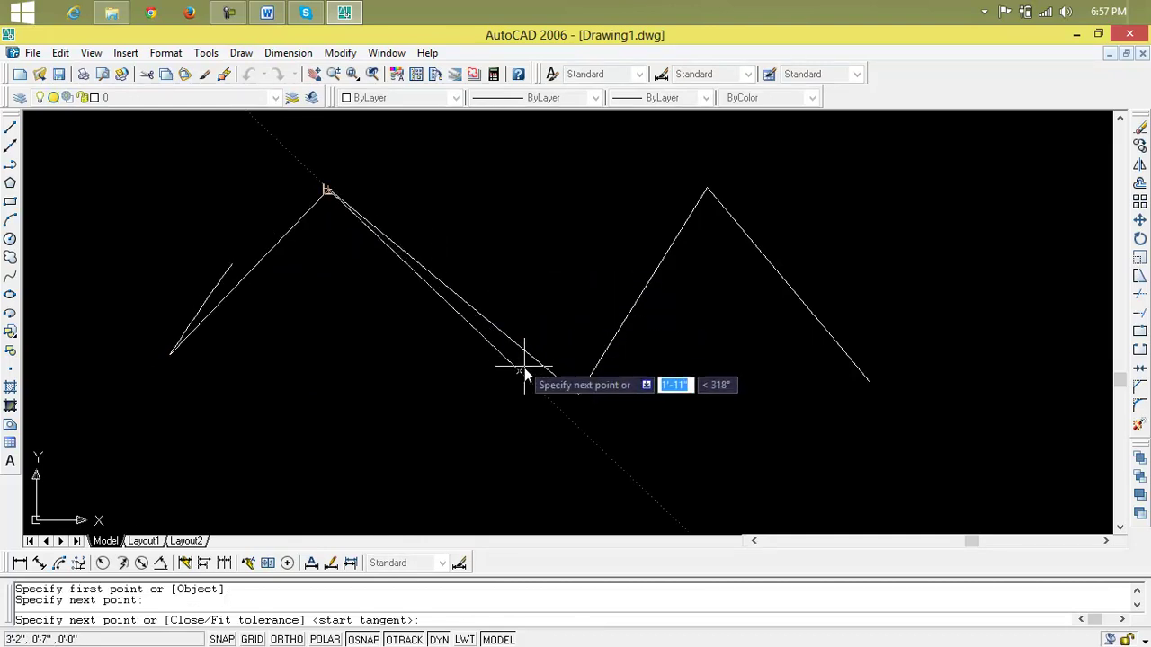
{"action": "left_click", "coordinate": [576, 396]}
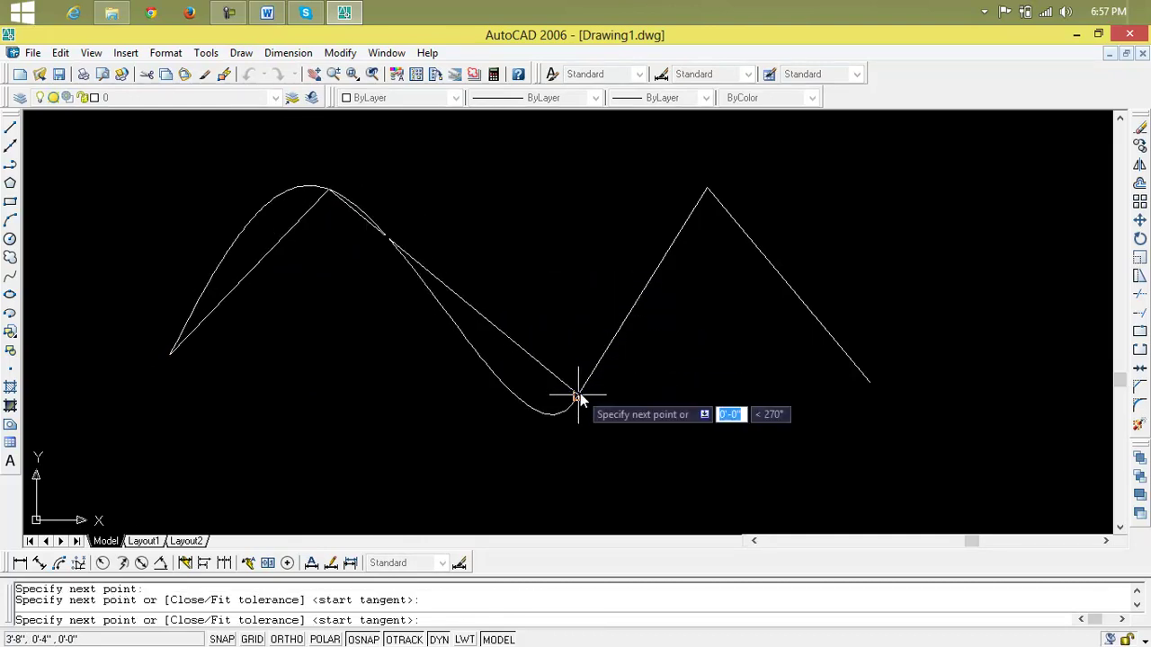
{"action": "left_click", "coordinate": [706, 190]}
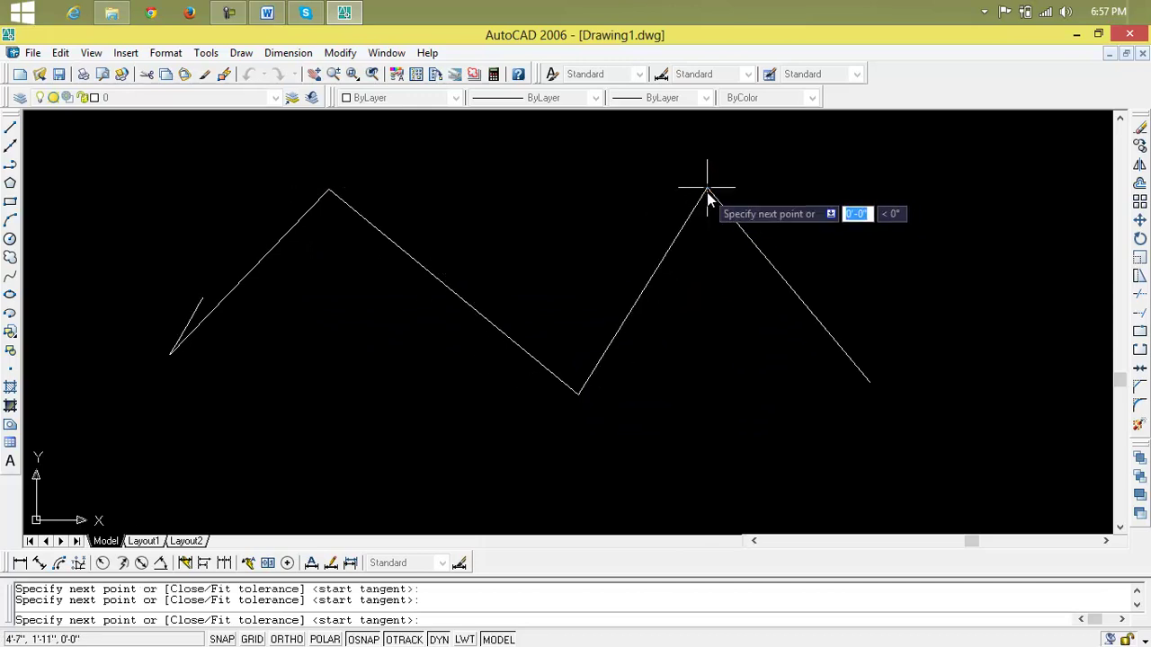
{"action": "left_click", "coordinate": [873, 386]}
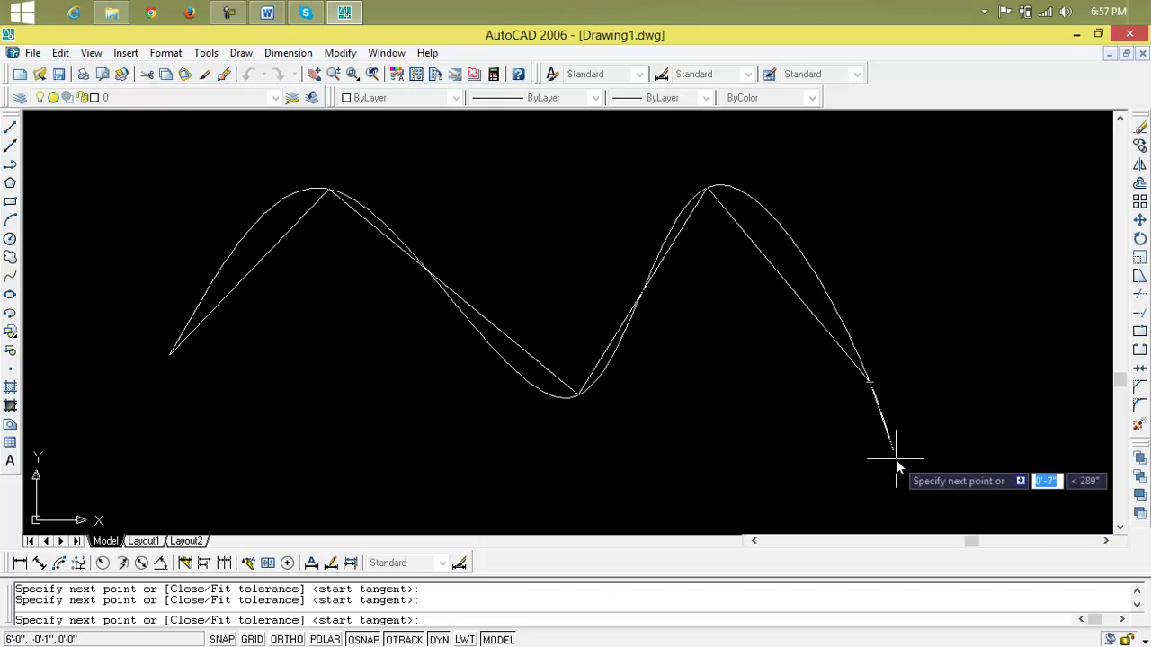
Step: Finish the spline over the zigzag, setting the start tangent just outside its first point and the end tangent beside its last point
{"action": "key", "text": "Return"}
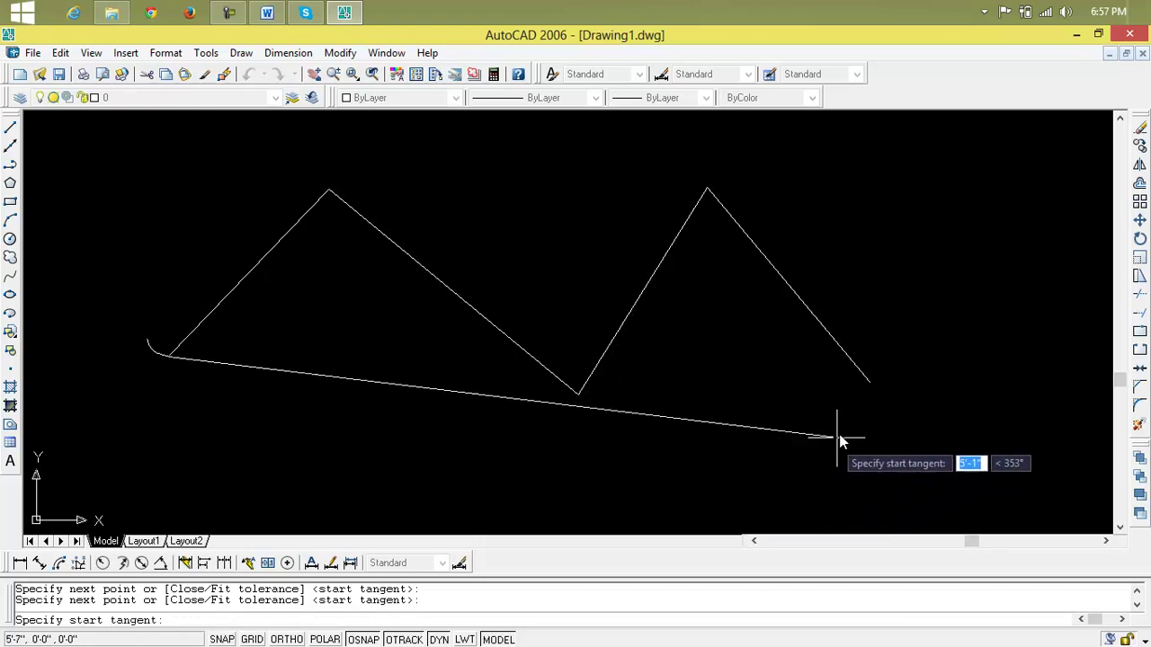
{"action": "left_click", "coordinate": [143, 351]}
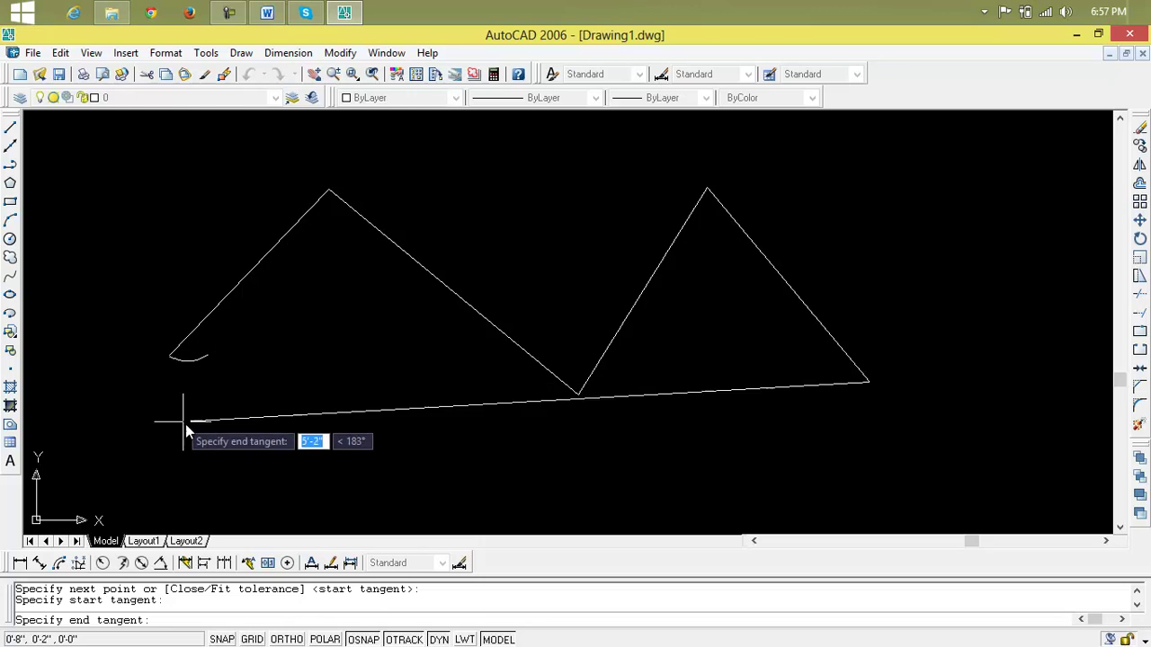
{"action": "left_click", "coordinate": [874, 386]}
Step: Draw a freehand spiral spline in the empty area beside the zigzag, winding clockwise outward in several turns to about 2'-8" wide
{"action": "scroll", "coordinate": [931, 416], "scroll_direction": "down", "scroll_amount": 2}
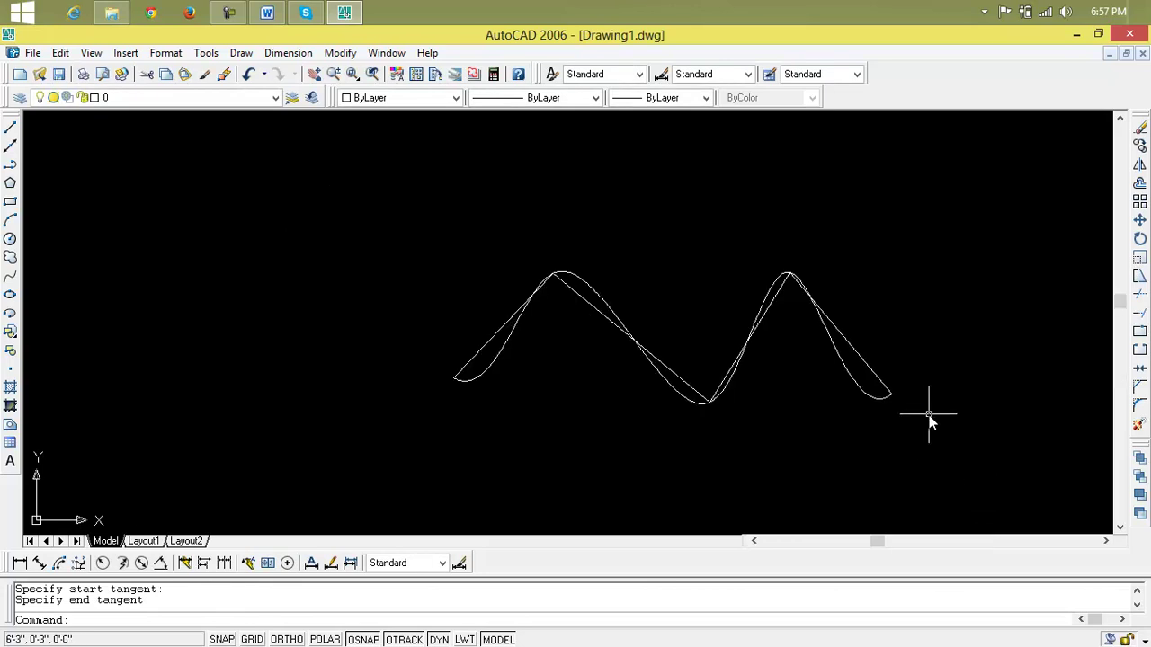
{"action": "middle_click_drag", "start_coordinate": [923, 412], "coordinate": [737, 351]}
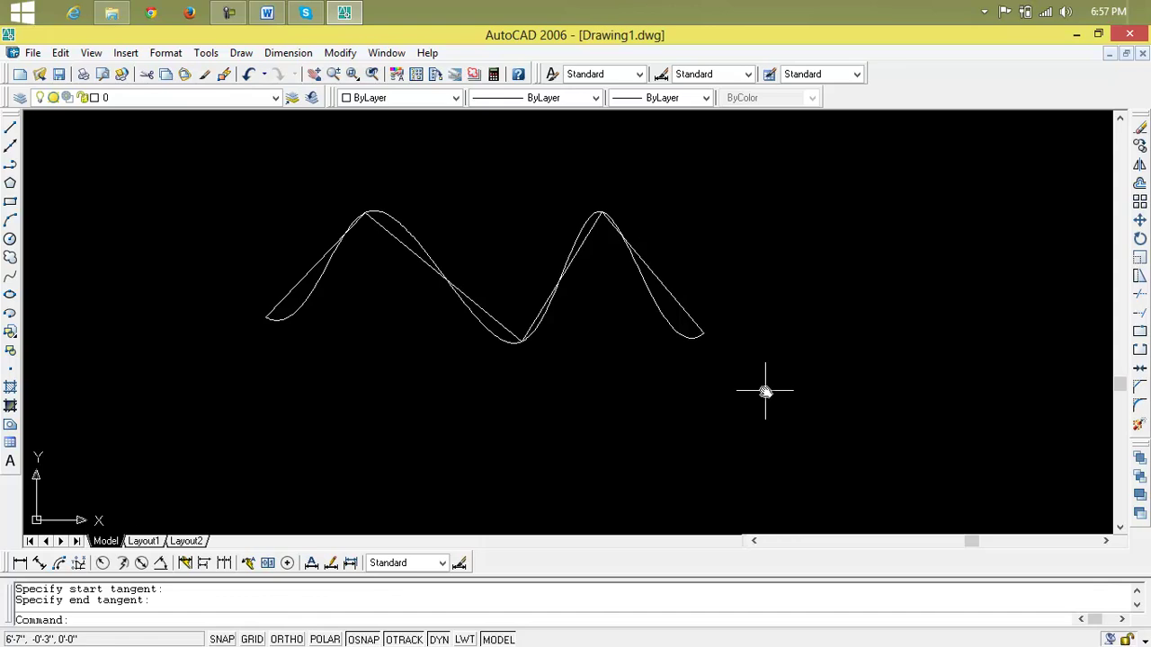
{"action": "middle_click_drag", "start_coordinate": [765, 387], "coordinate": [496, 412]}
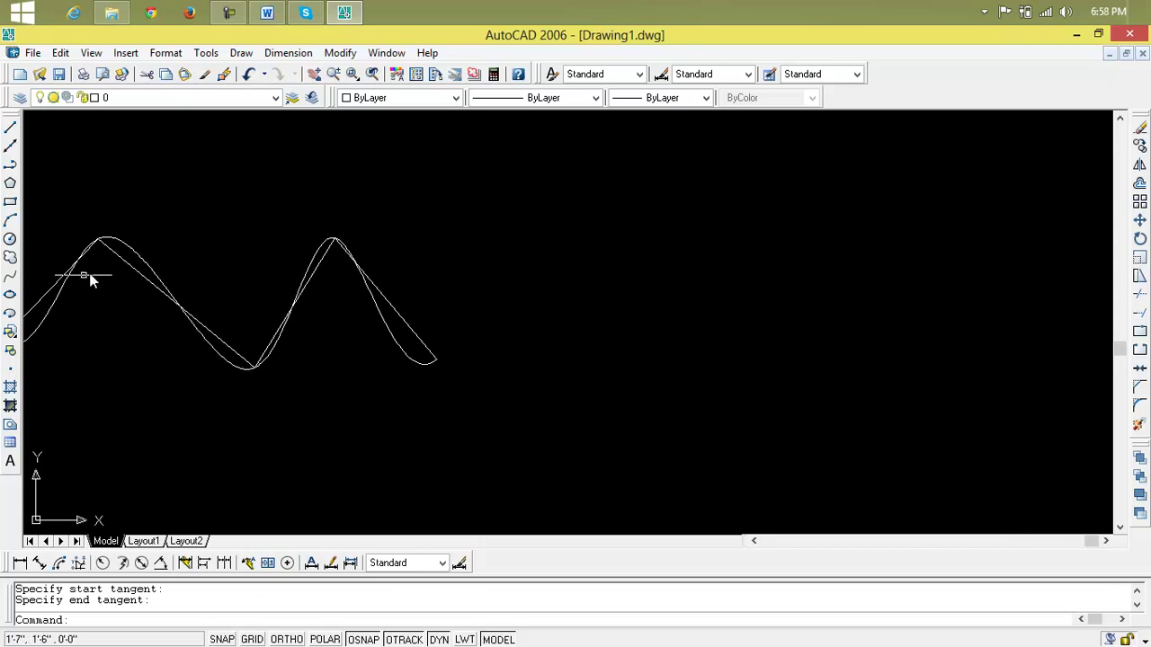
{"action": "left_click", "coordinate": [13, 279]}
{"action": "left_click", "coordinate": [703, 351]}
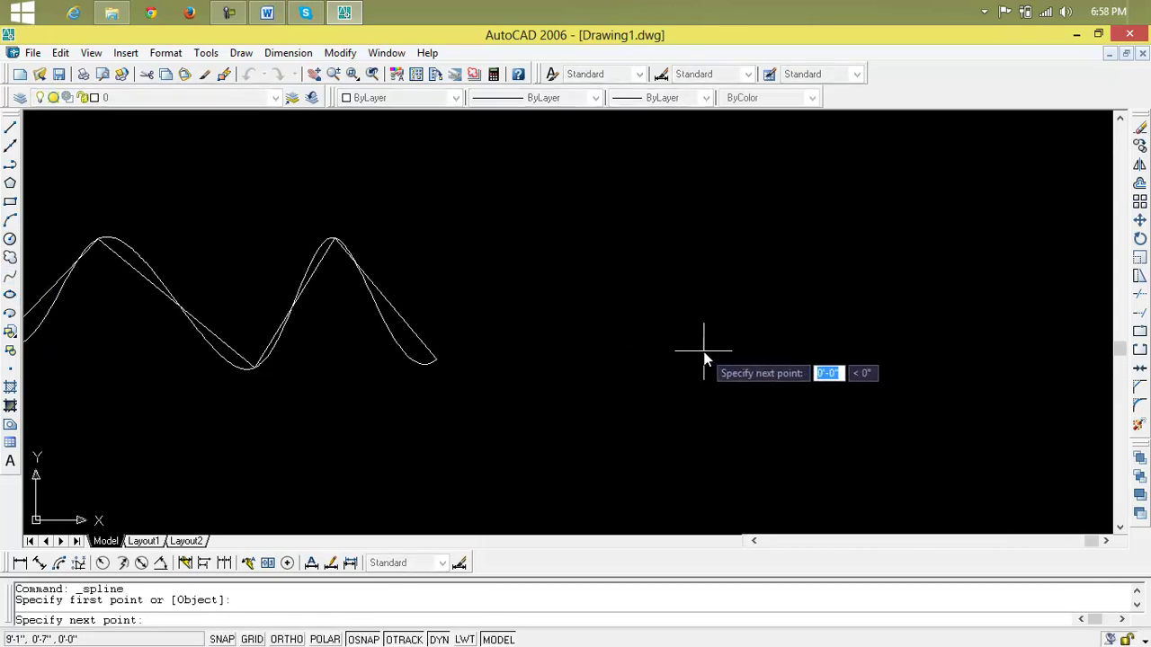
{"action": "left_click", "coordinate": [676, 353]}
{"action": "left_click", "coordinate": [681, 336]}
{"action": "left_click", "coordinate": [709, 339]}
{"action": "left_click", "coordinate": [727, 343]}
{"action": "left_click", "coordinate": [725, 371]}
{"action": "left_click", "coordinate": [677, 379]}
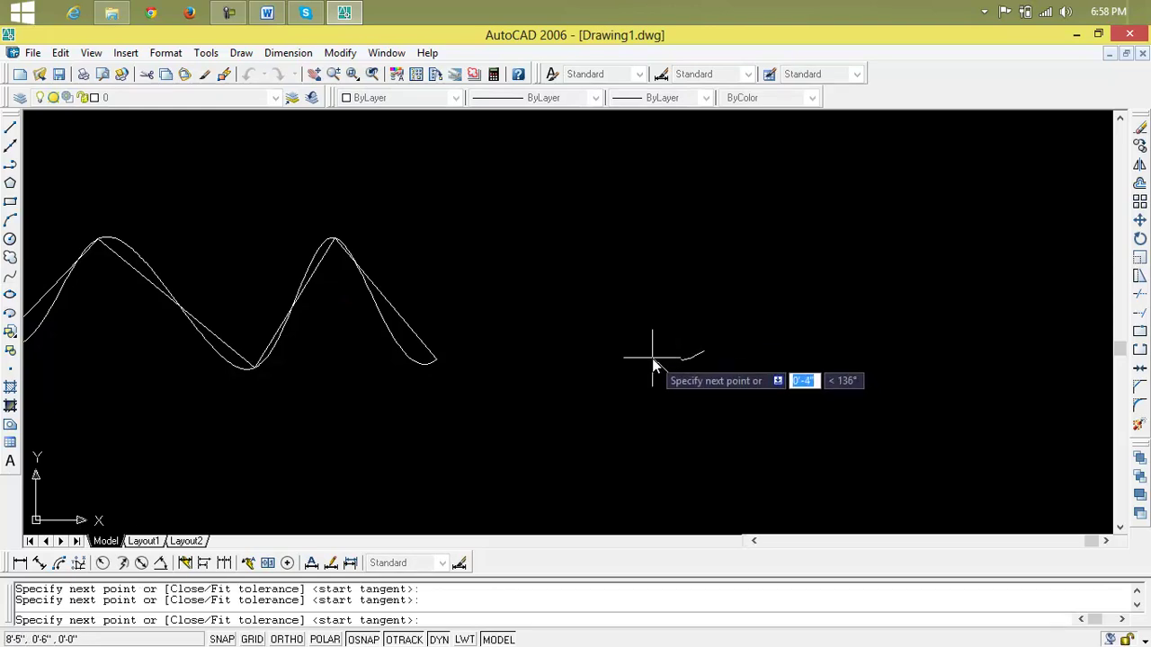
{"action": "left_click", "coordinate": [697, 314]}
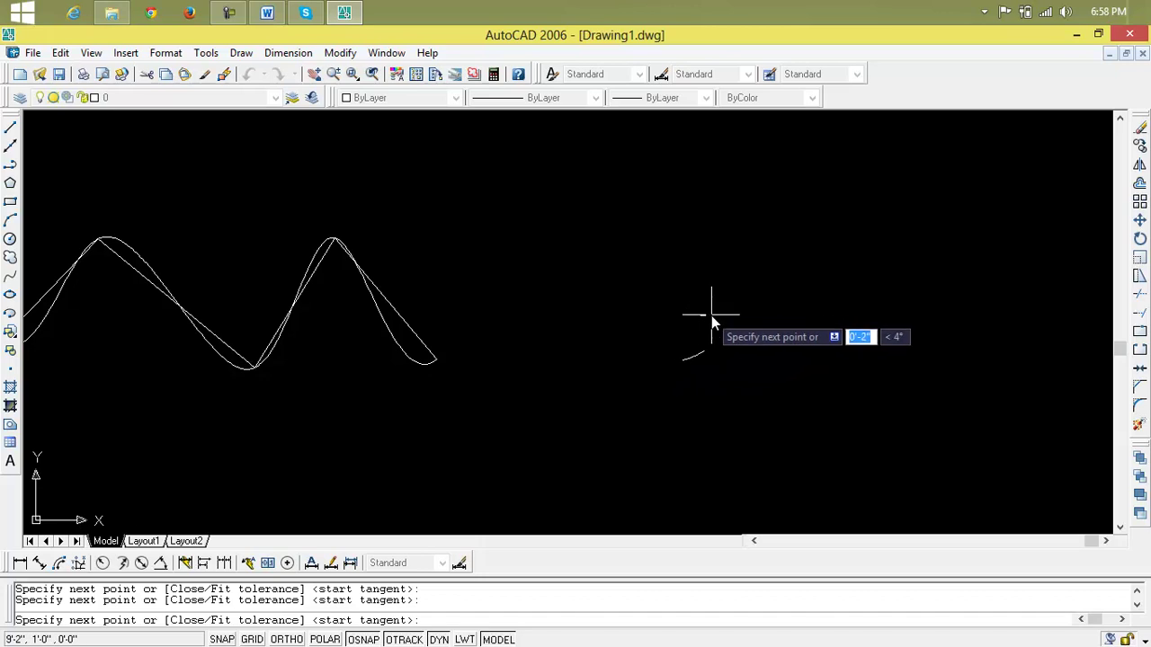
{"action": "left_click", "coordinate": [737, 381]}
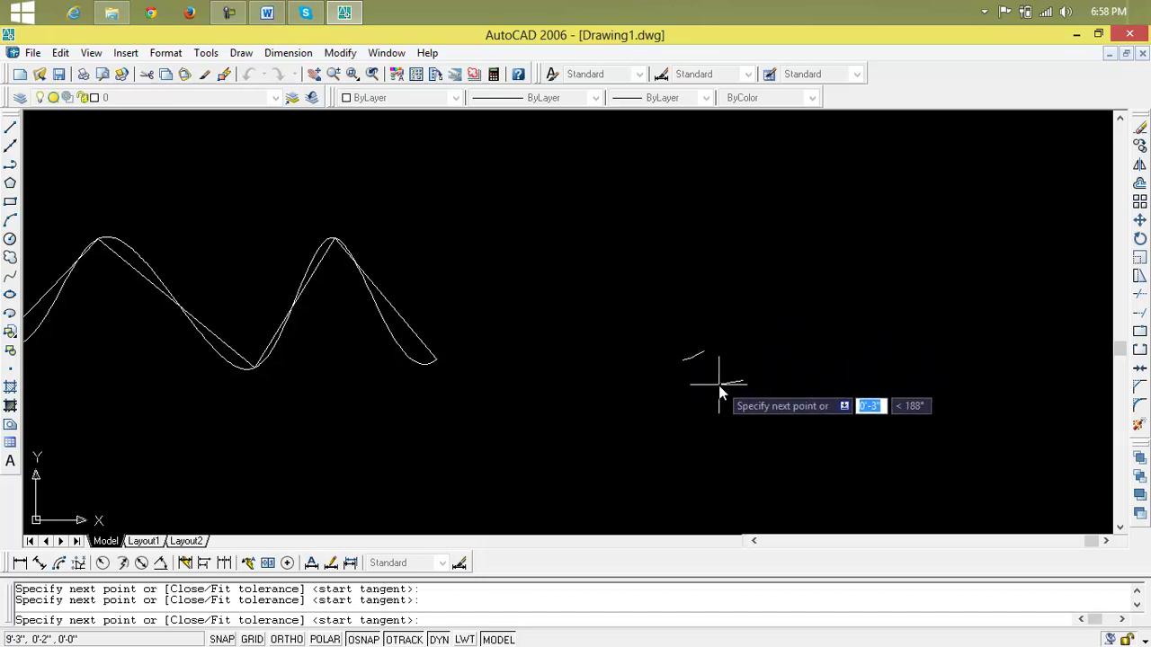
{"action": "left_click", "coordinate": [642, 385]}
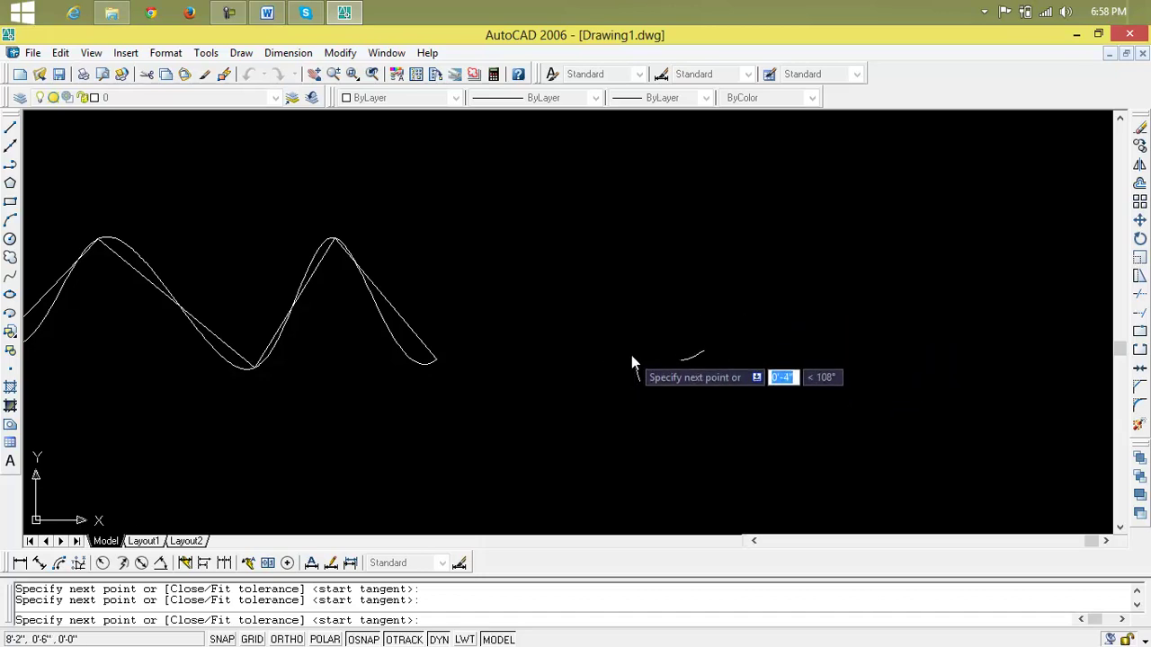
{"action": "left_click", "coordinate": [674, 283]}
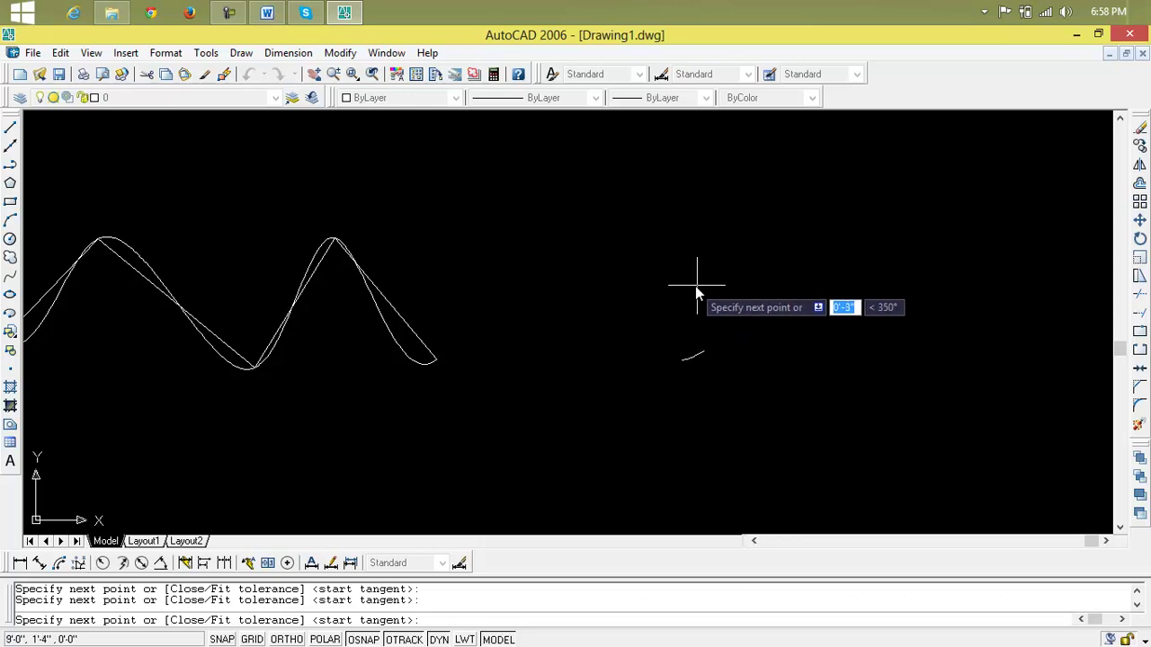
{"action": "left_click", "coordinate": [772, 328]}
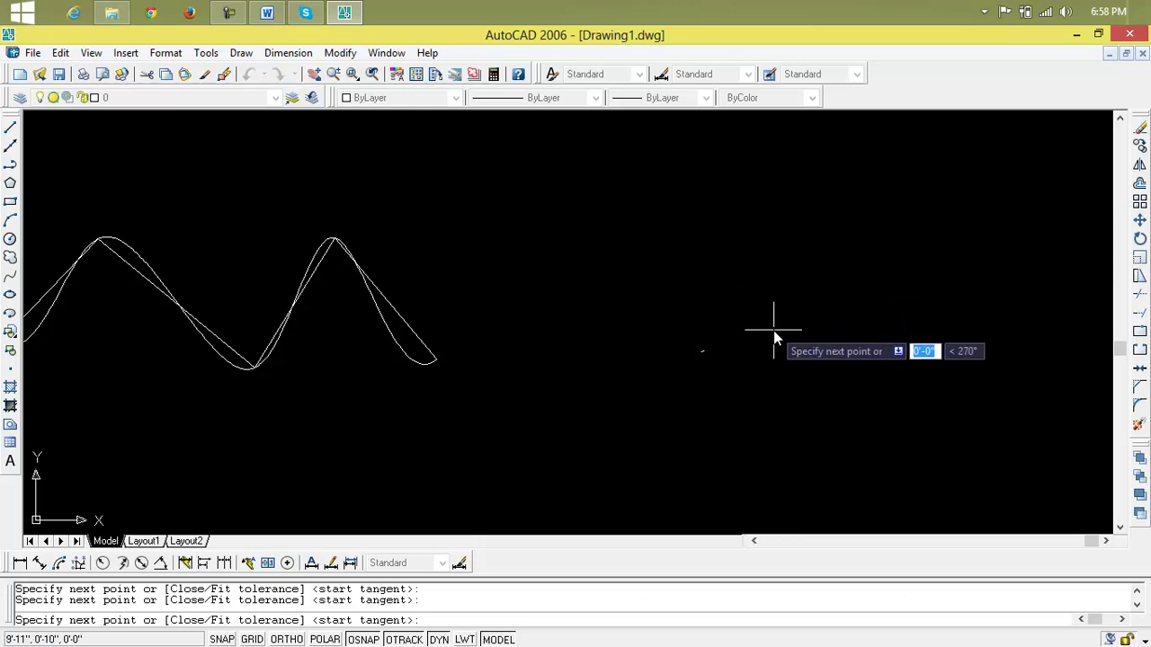
{"action": "left_click", "coordinate": [720, 412]}
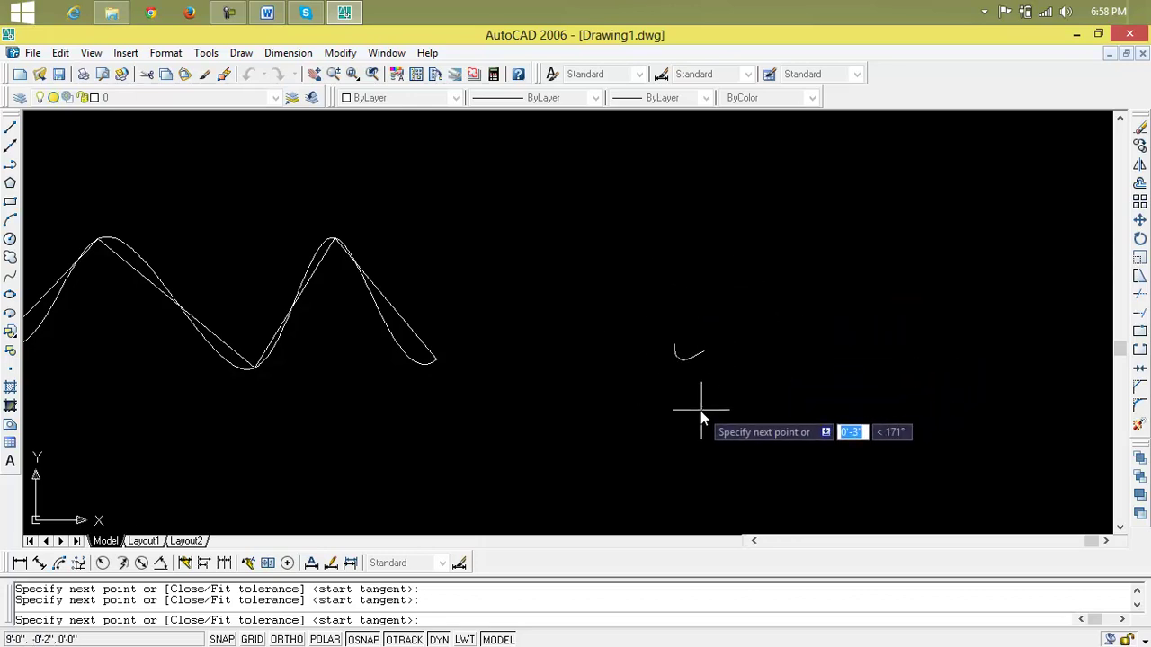
{"action": "left_click", "coordinate": [626, 369]}
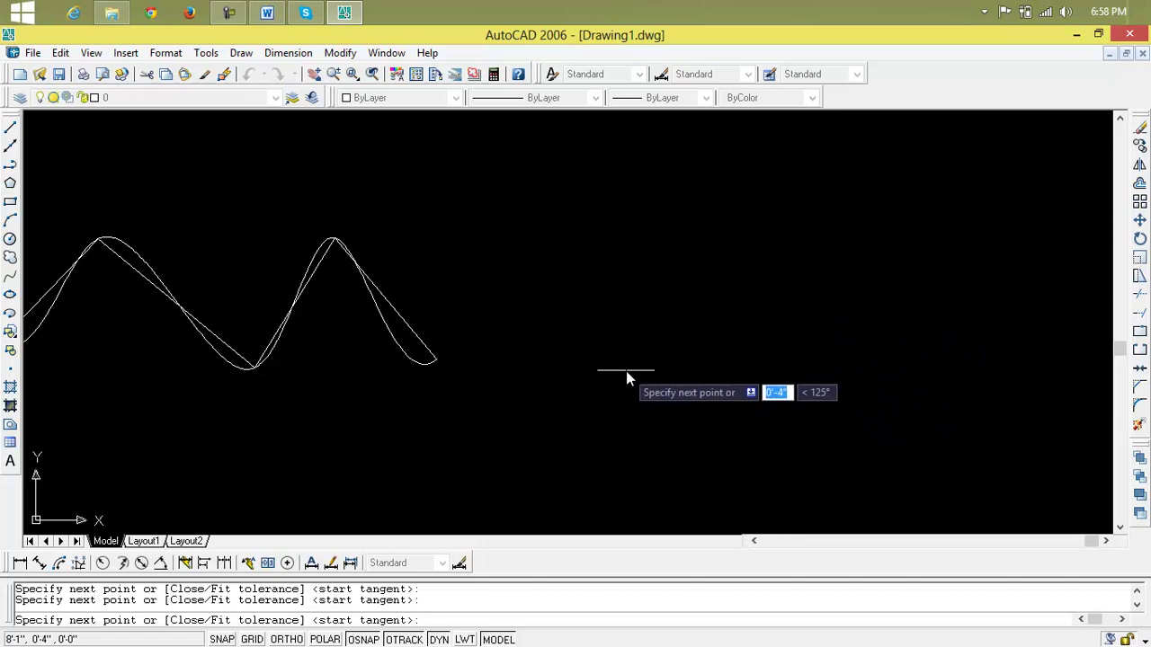
{"action": "left_click", "coordinate": [616, 319]}
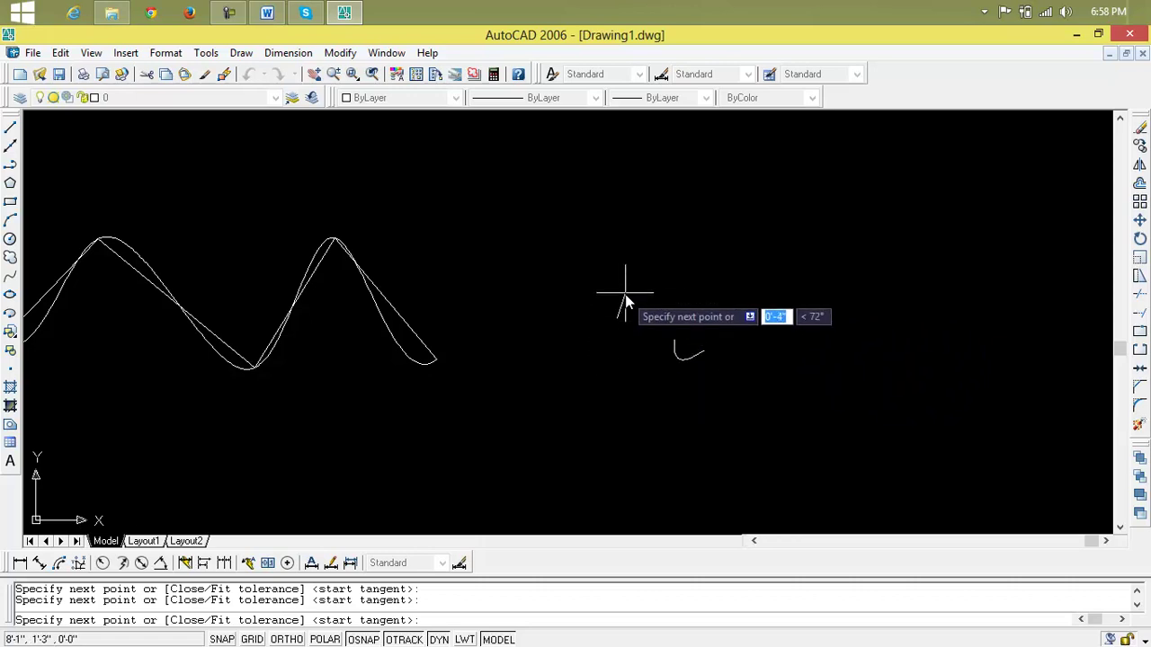
{"action": "left_click", "coordinate": [681, 249]}
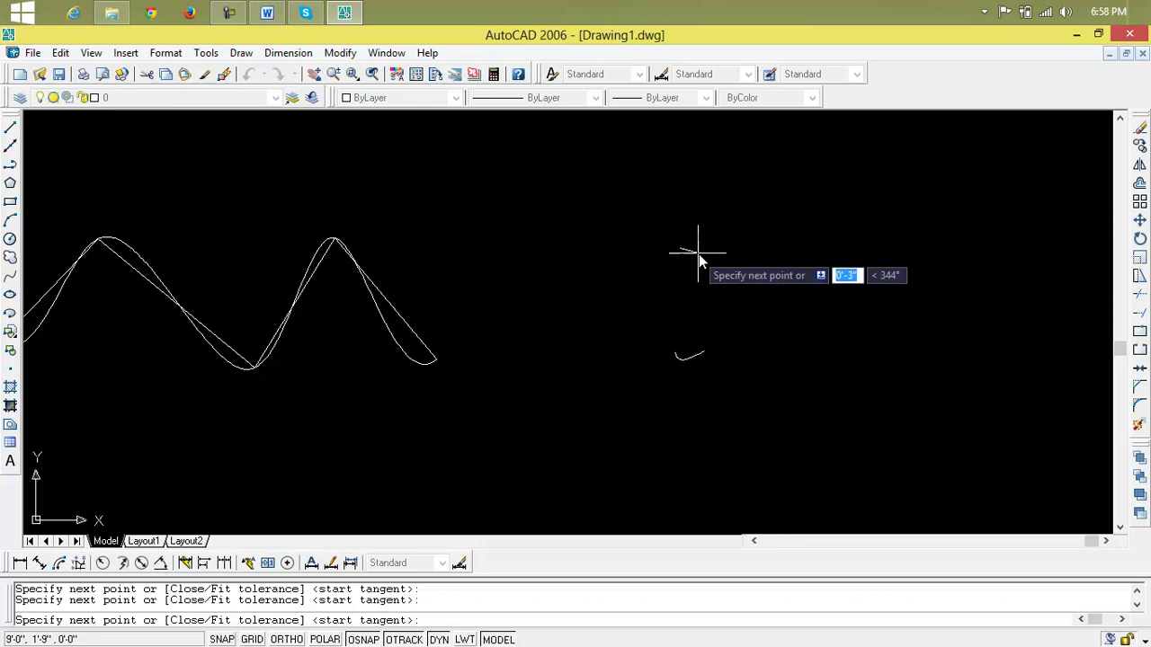
{"action": "left_click", "coordinate": [746, 265]}
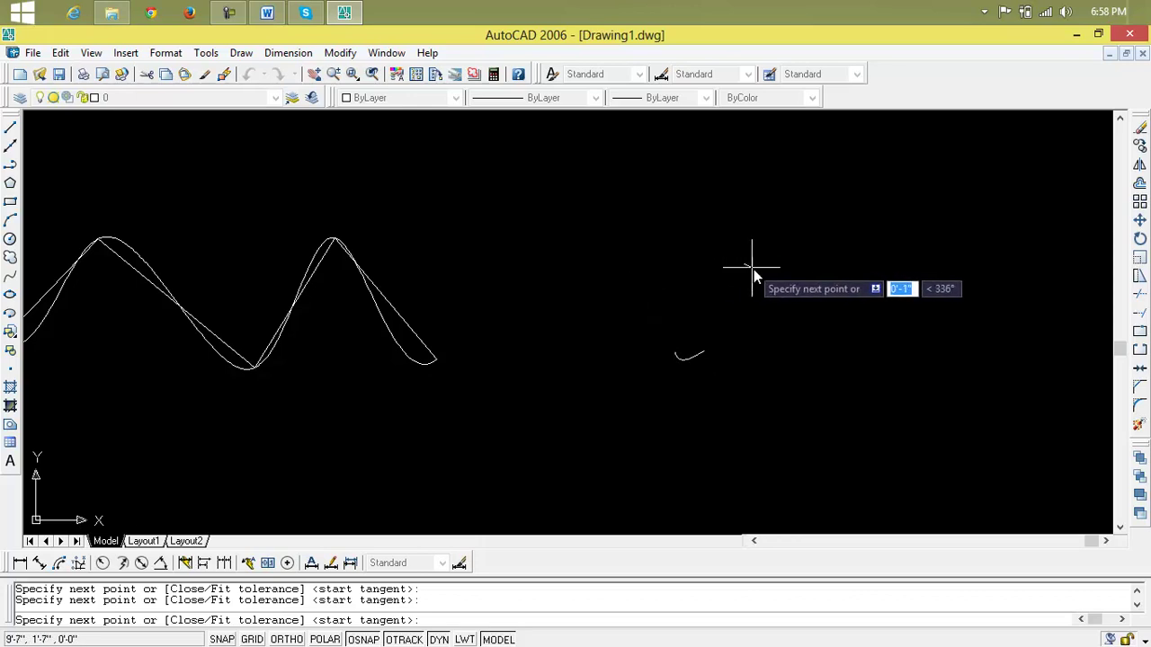
{"action": "left_click", "coordinate": [777, 314]}
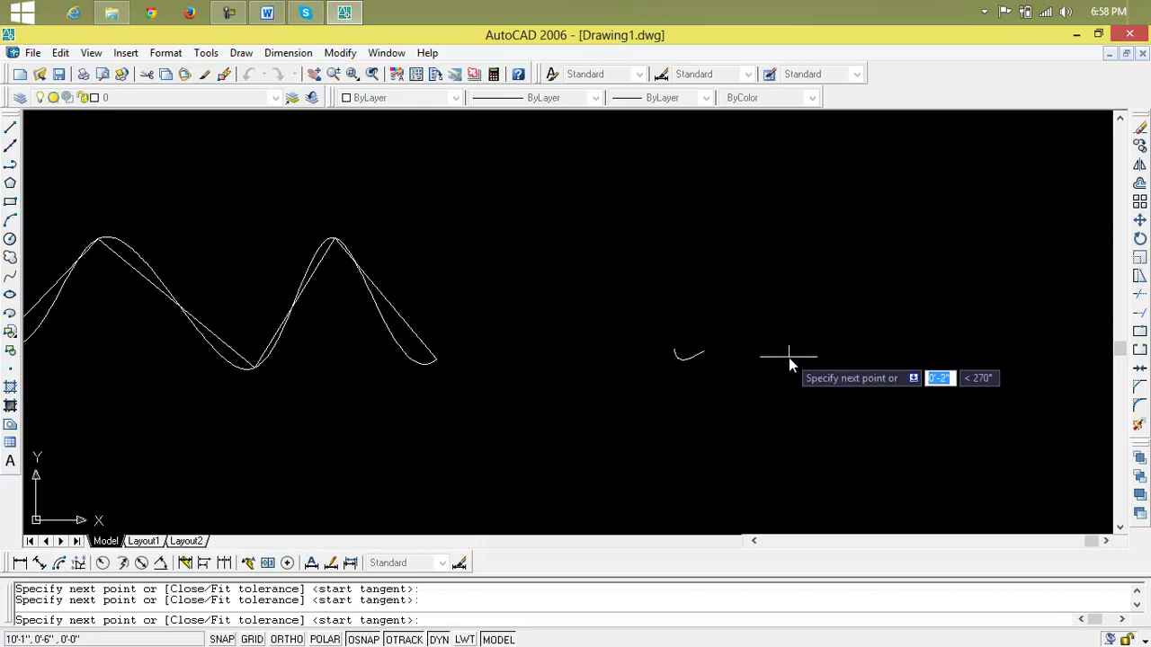
{"action": "left_click", "coordinate": [715, 414]}
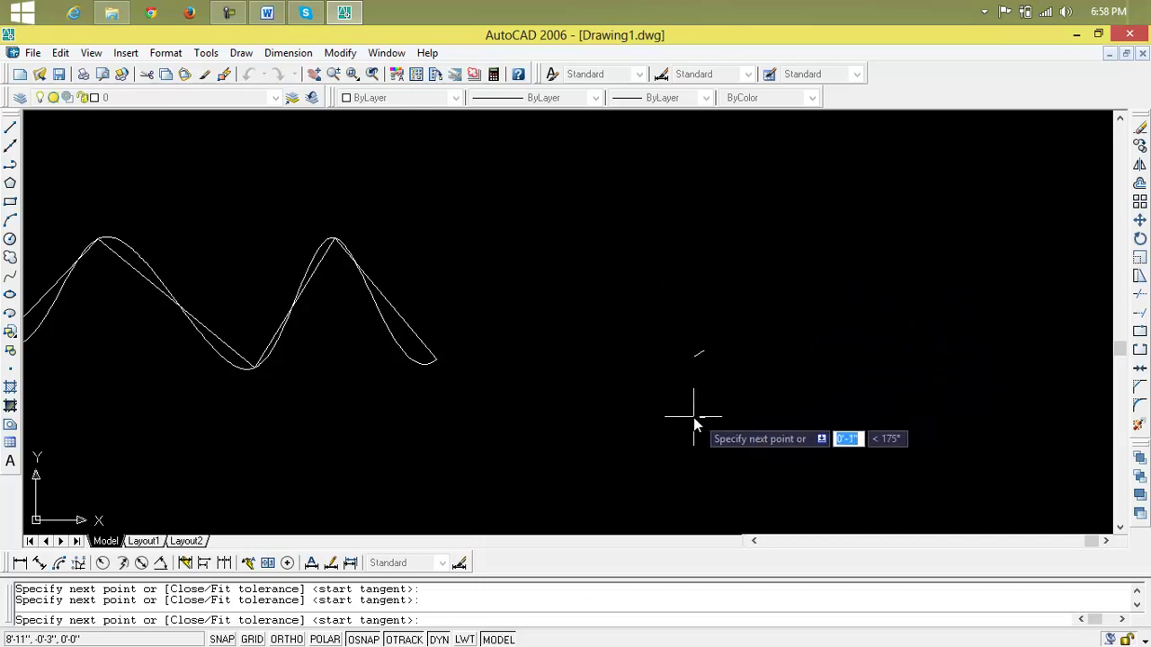
{"action": "left_click", "coordinate": [635, 408]}
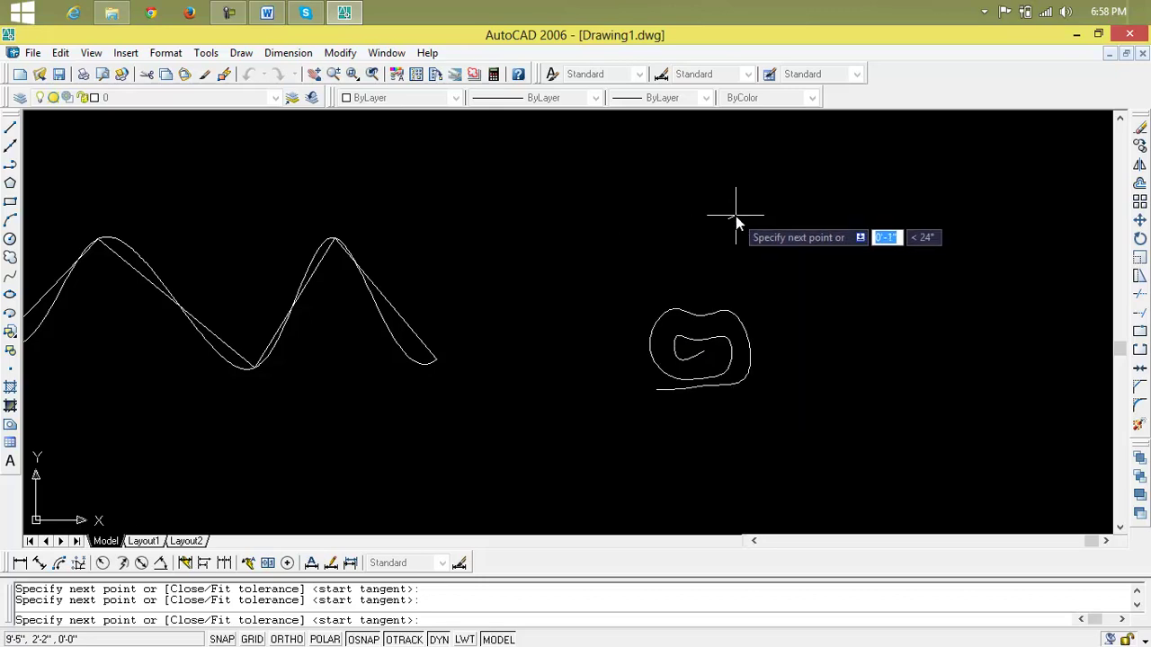
Step: Finish the spiral spline, setting the start tangent at its inner first point and the end tangent at its outer last point
{"action": "key", "text": "Return"}
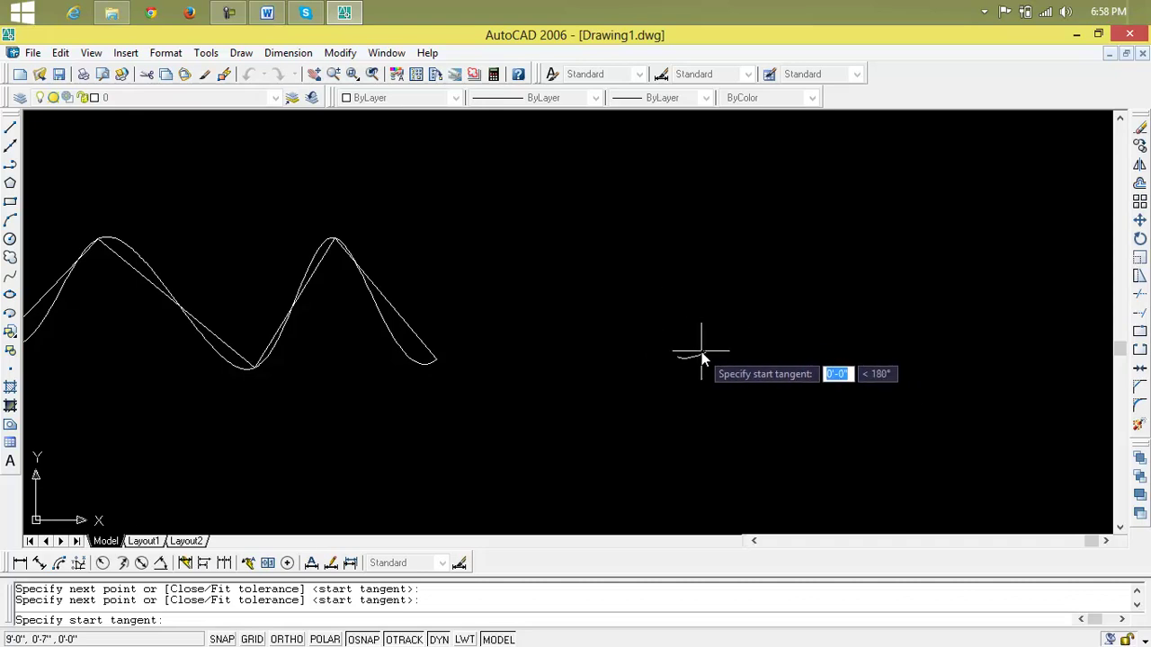
{"action": "left_click", "coordinate": [702, 353]}
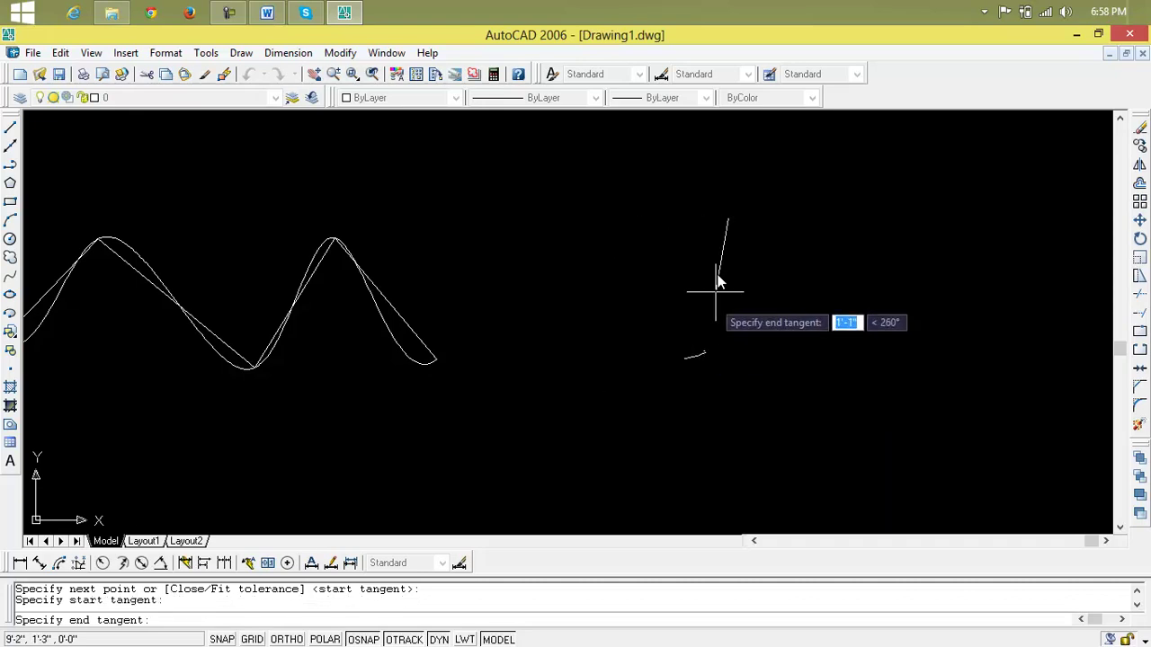
{"action": "left_click", "coordinate": [730, 222]}
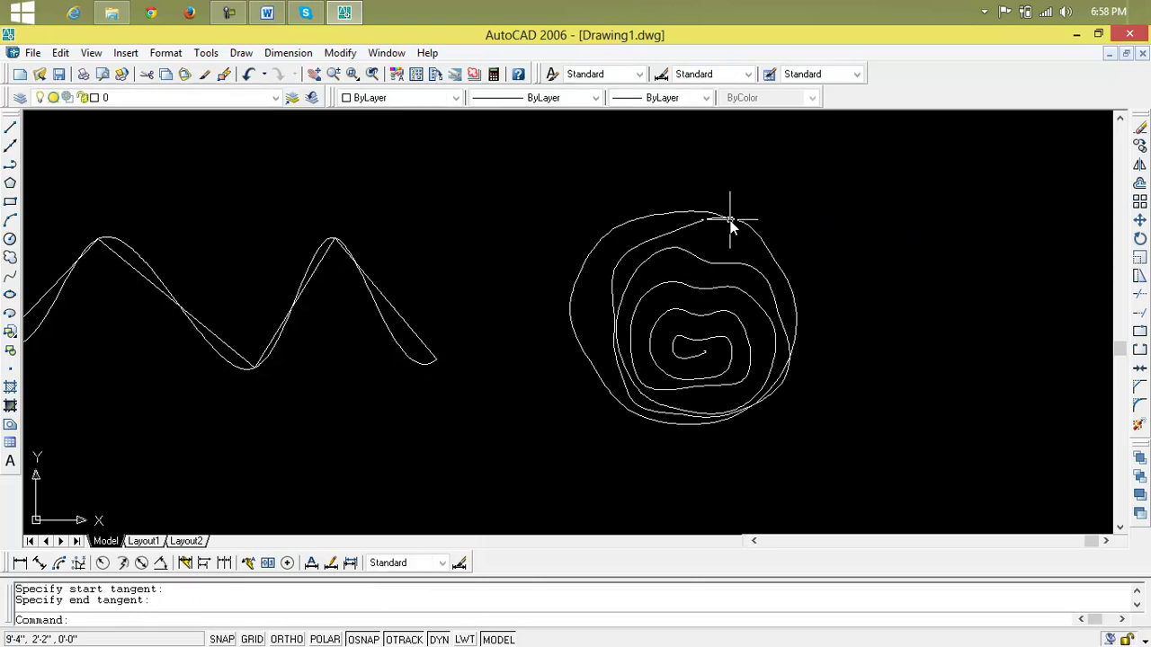
Step: Draw a second open zigzag polyline beside the spiral, with four straight segments and two peaks, about 6'-3" wide
{"action": "mouse_move", "coordinate": [787, 389]}
{"action": "middle_mouse_down"}
{"action": "mouse_move", "coordinate": [627, 357]}
{"action": "mouse_move", "coordinate": [460, 376]}
{"action": "middle_mouse_up"}
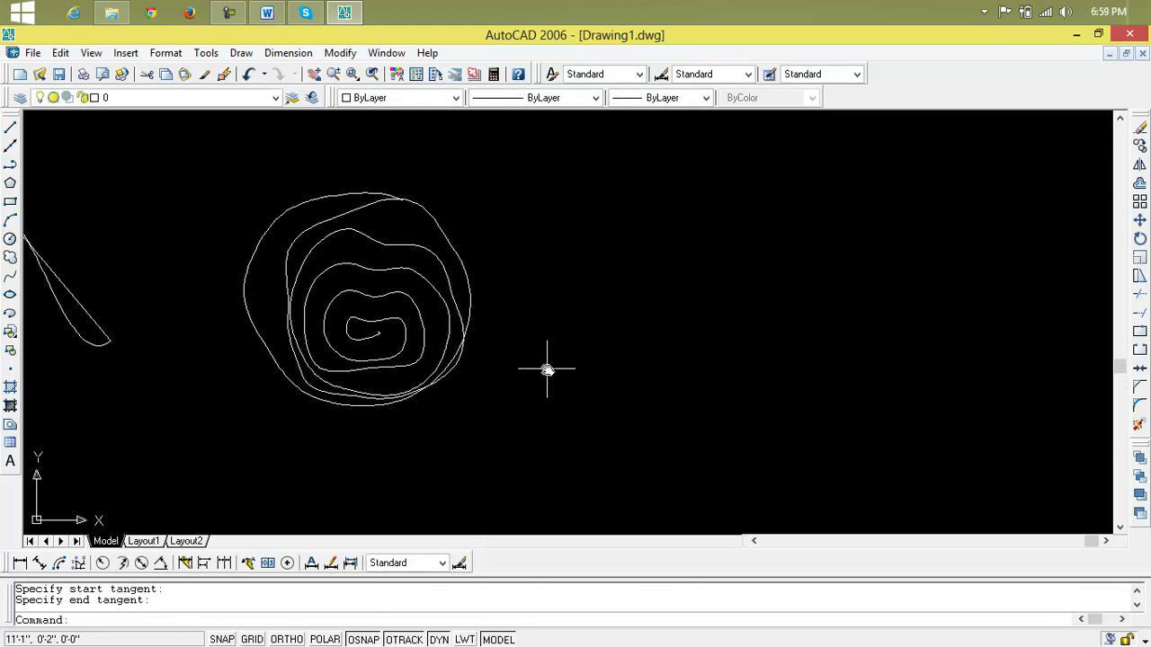
{"action": "scroll", "coordinate": [547, 369], "scroll_direction": "down", "scroll_amount": 1}
{"action": "mouse_move", "coordinate": [544, 367]}
{"action": "middle_mouse_down"}
{"action": "mouse_move", "coordinate": [745, 385]}
{"action": "mouse_move", "coordinate": [389, 378]}
{"action": "middle_mouse_up"}
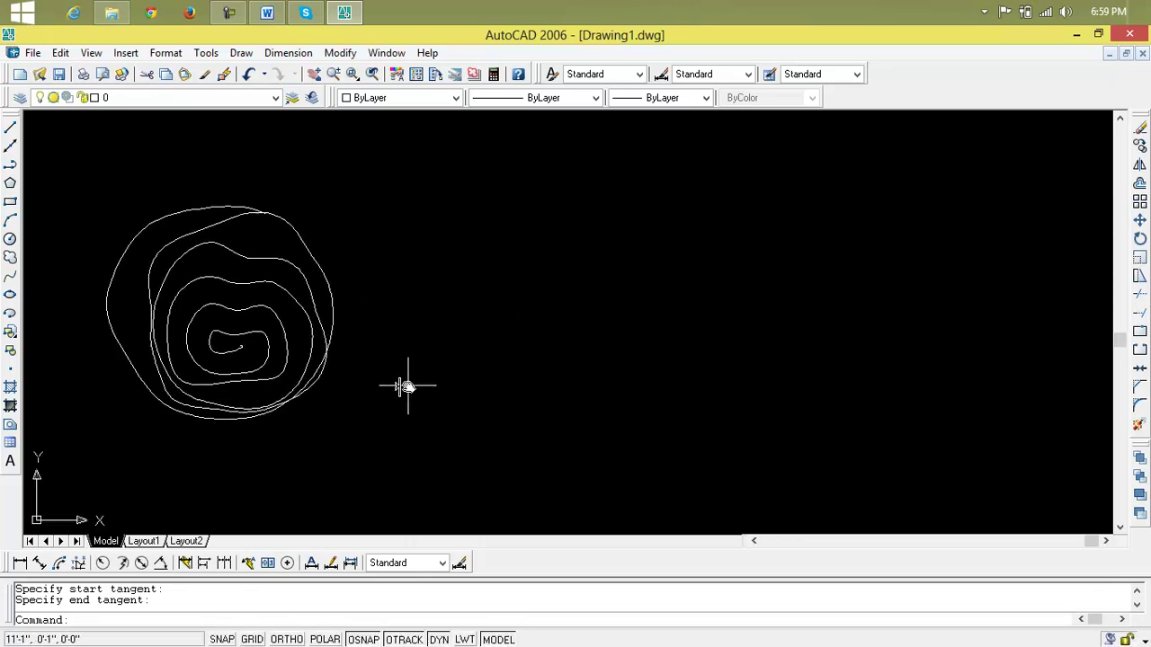
{"action": "left_click", "coordinate": [11, 165]}
{"action": "left_click", "coordinate": [420, 464]}
{"action": "left_click", "coordinate": [575, 290]}
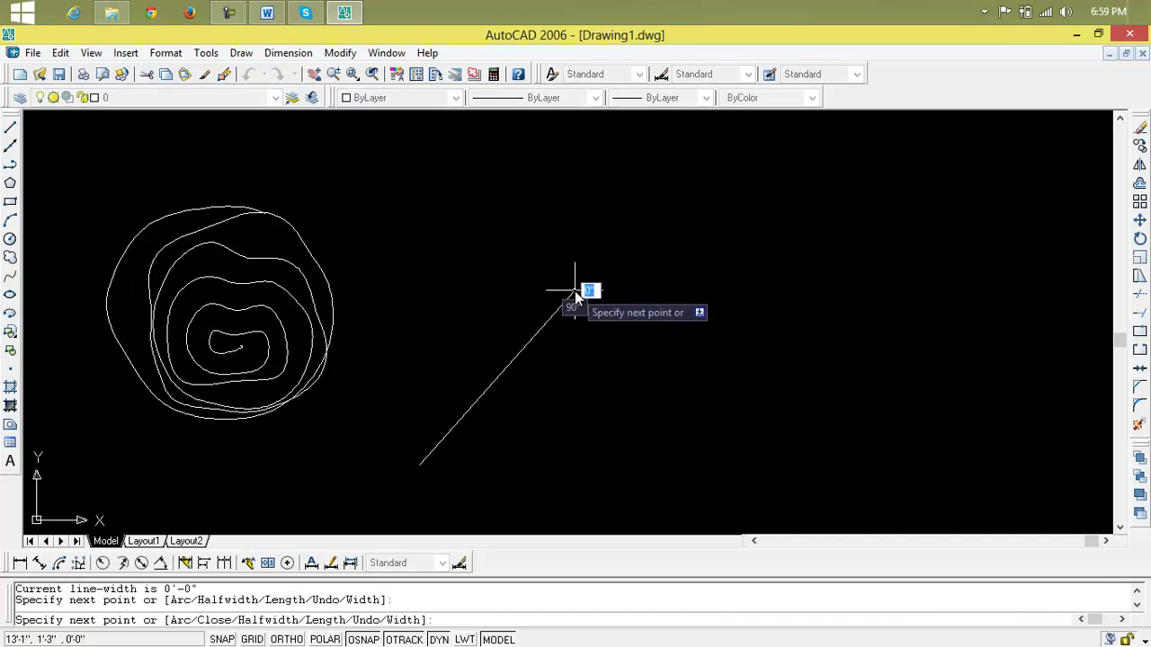
{"action": "left_click", "coordinate": [689, 483]}
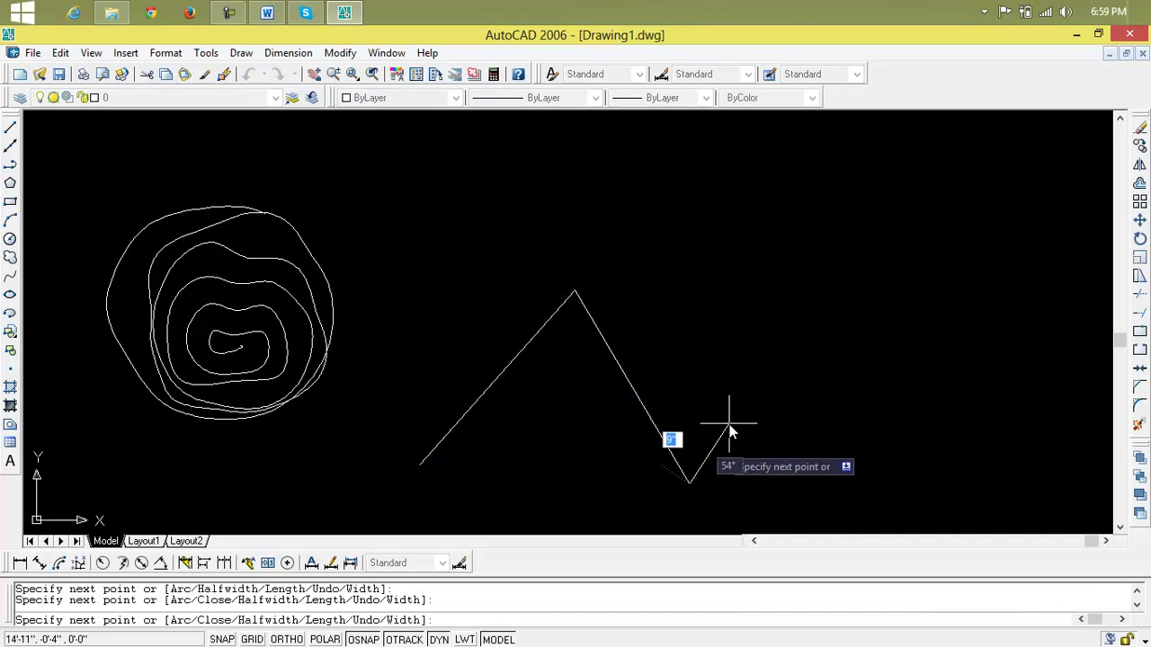
{"action": "left_click", "coordinate": [801, 294]}
{"action": "left_click", "coordinate": [946, 486]}
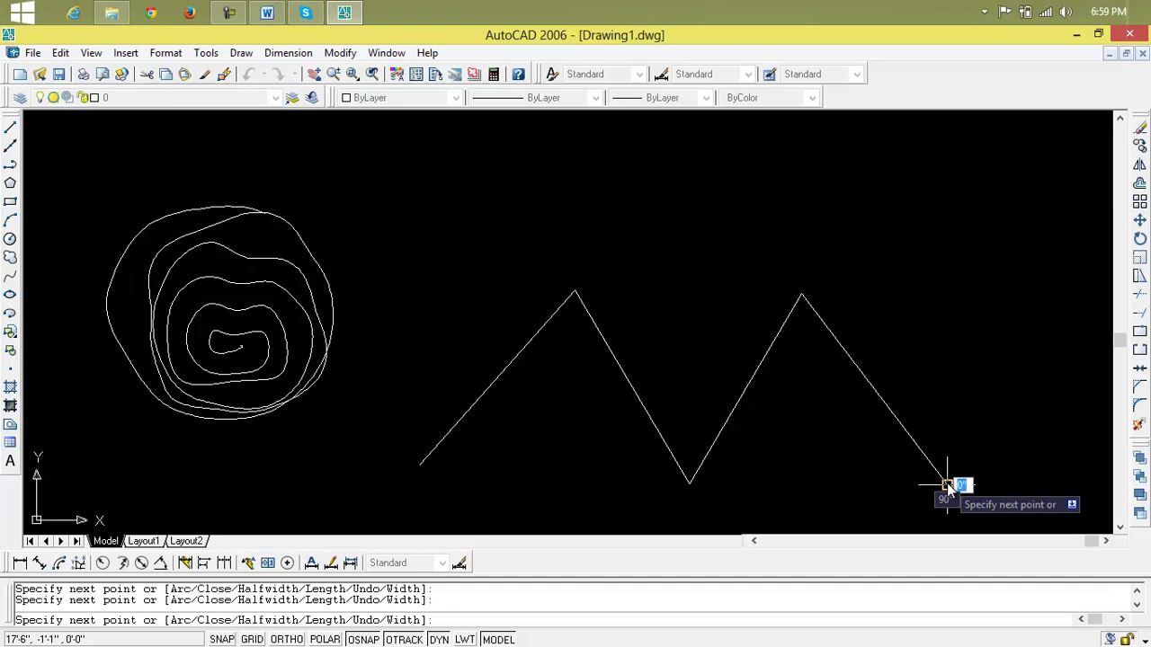
{"action": "key", "text": "Escape"}
Step: Draw a spline through all five vertices of the second zigzag, from its left end to its right end
{"action": "middle_click_drag", "start_coordinate": [944, 482], "coordinate": [247, 383]}
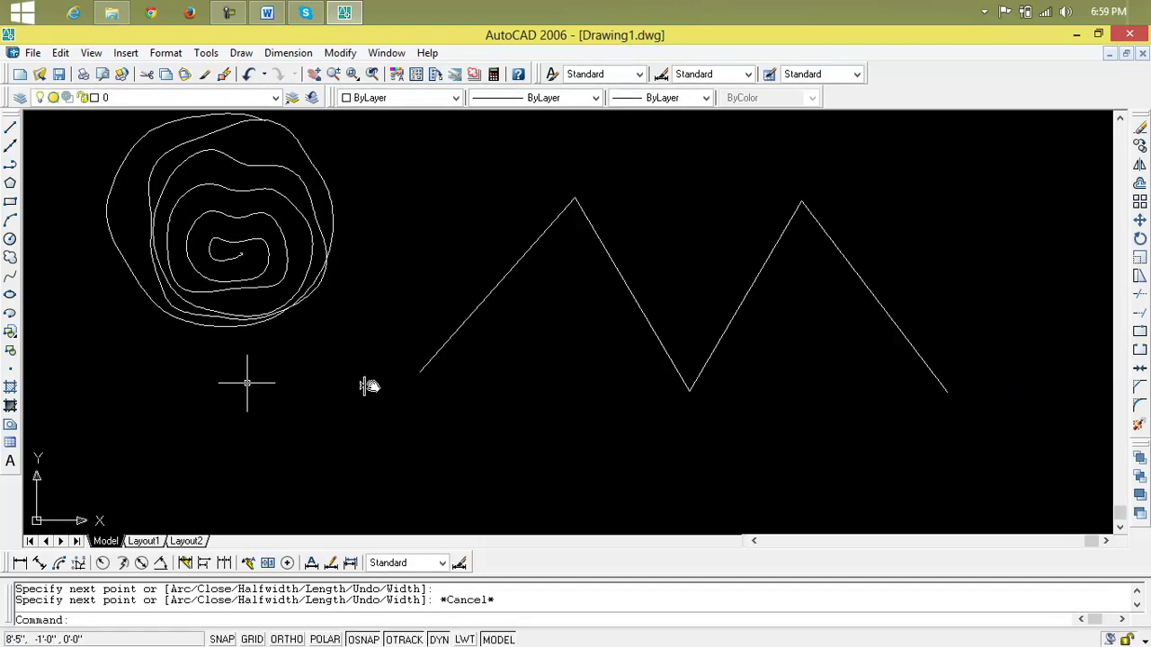
{"action": "left_click", "coordinate": [12, 279]}
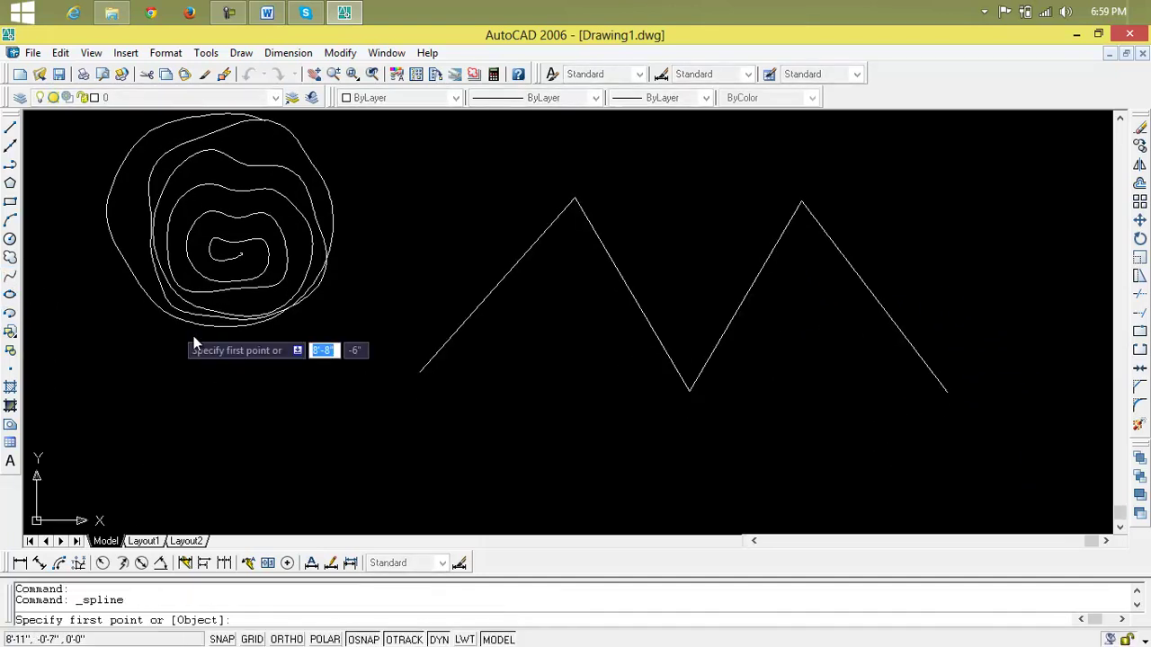
{"action": "left_click", "coordinate": [419, 371]}
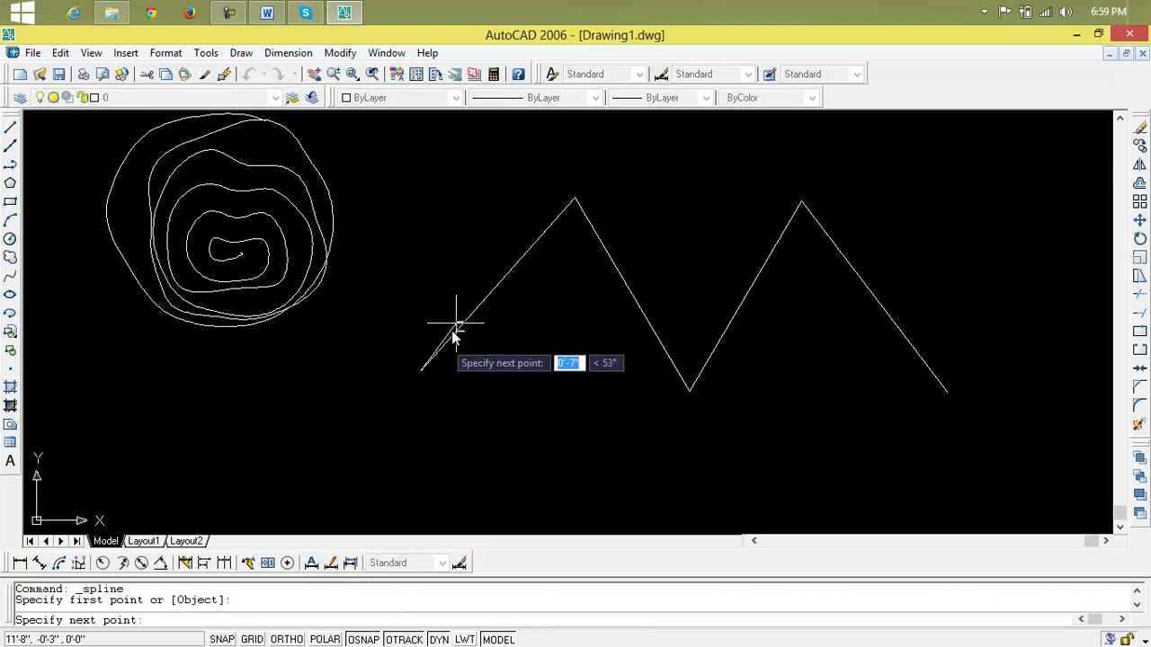
{"action": "left_click", "coordinate": [574, 198]}
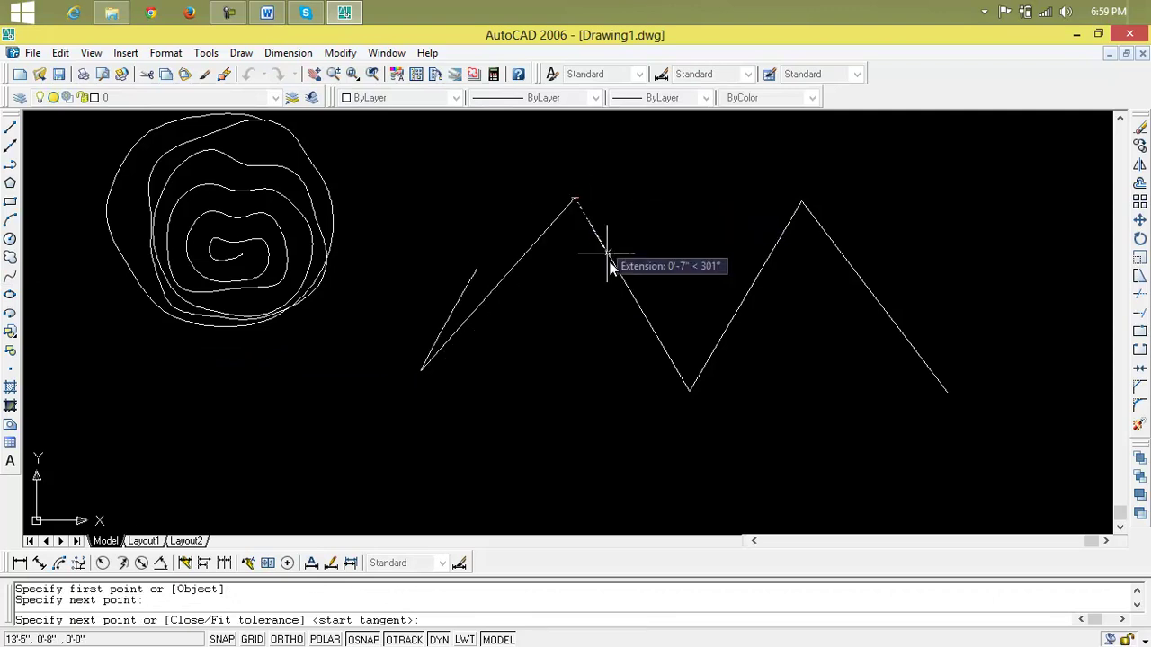
{"action": "left_click", "coordinate": [688, 392]}
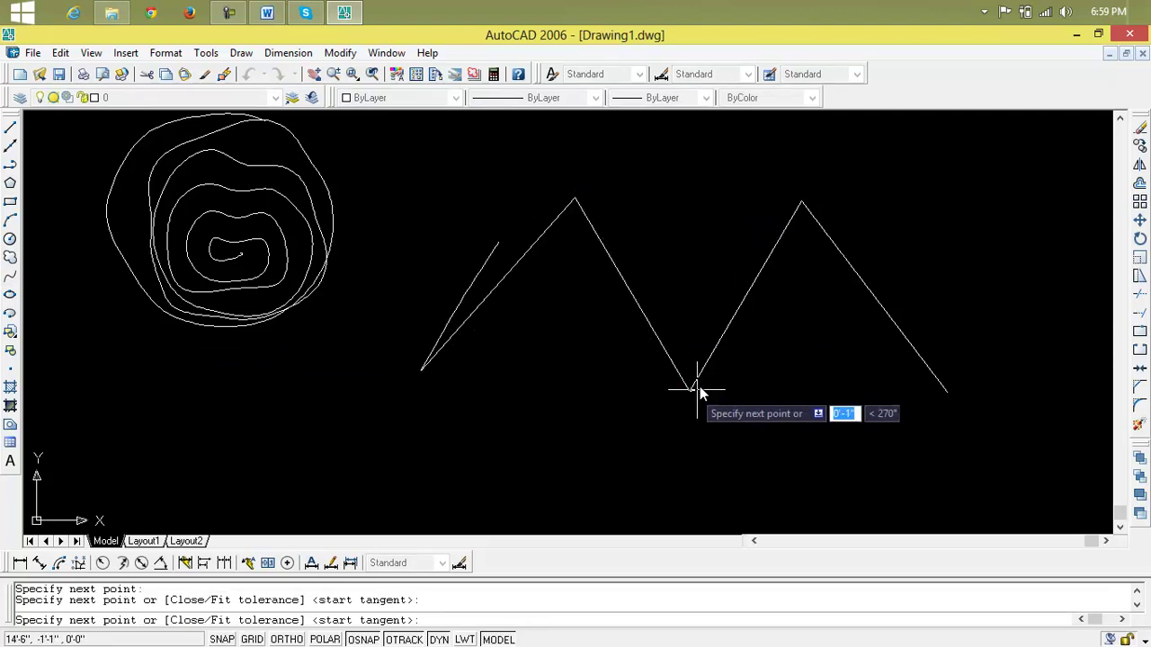
{"action": "left_click", "coordinate": [802, 205]}
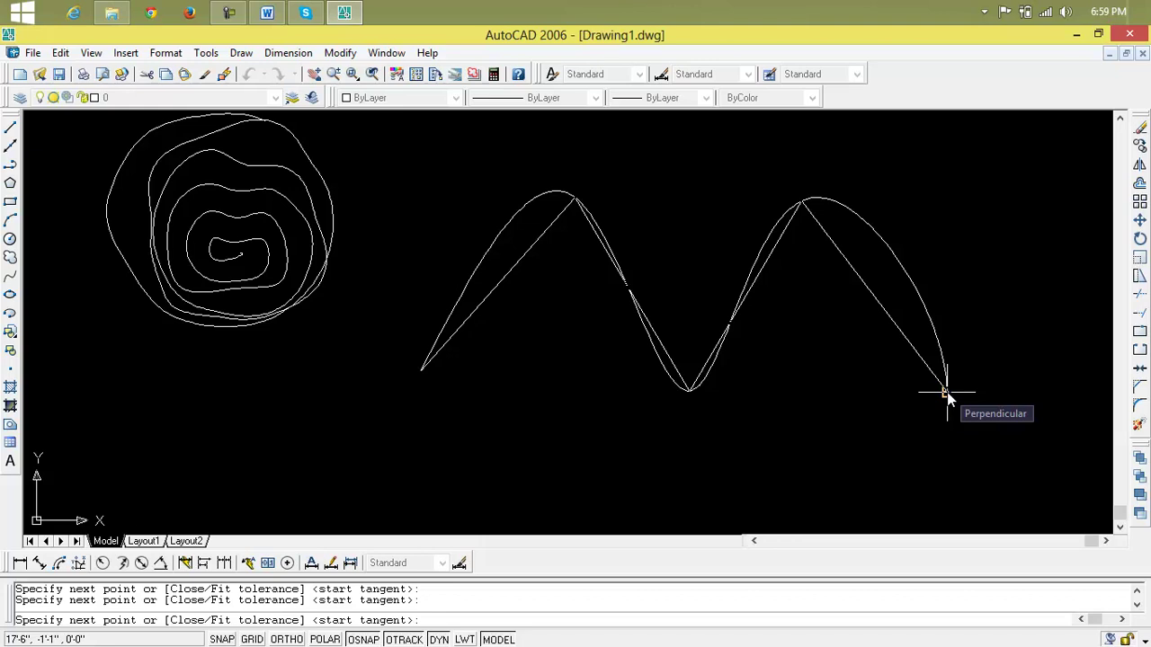
Step: Close the spline back to its first point with the Close option and finish it by specifying the closing tangent
{"action": "type", "text": "c"}
{"action": "key", "text": "Return"}
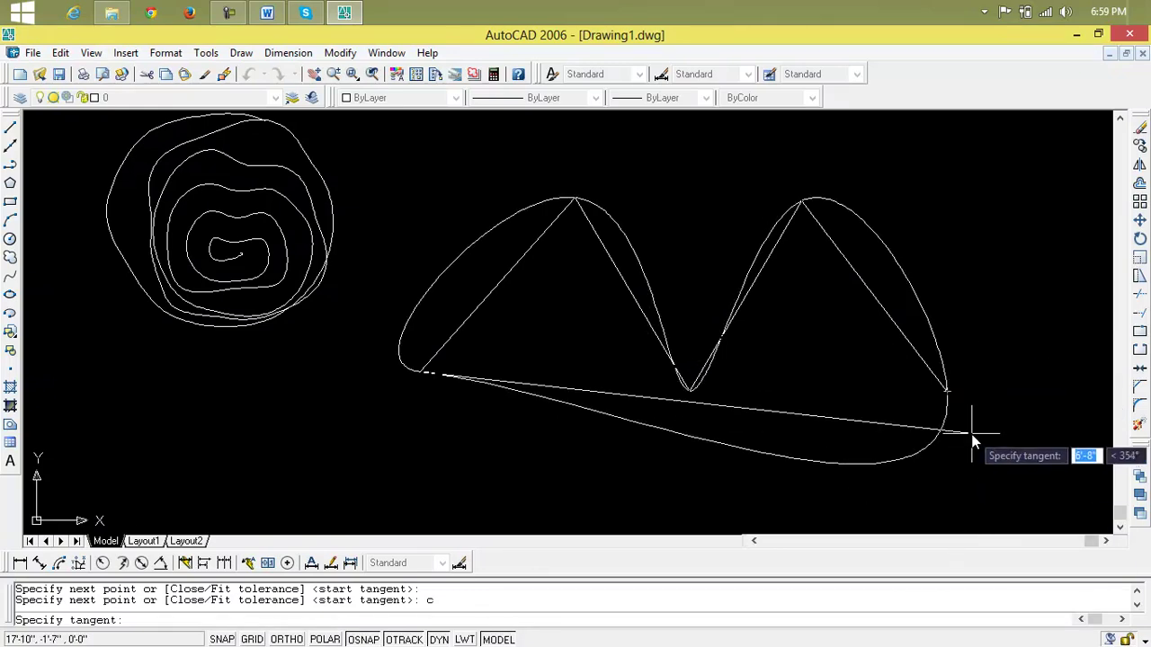
{"action": "left_click", "coordinate": [971, 441]}
{"action": "left_click", "coordinate": [971, 435]}
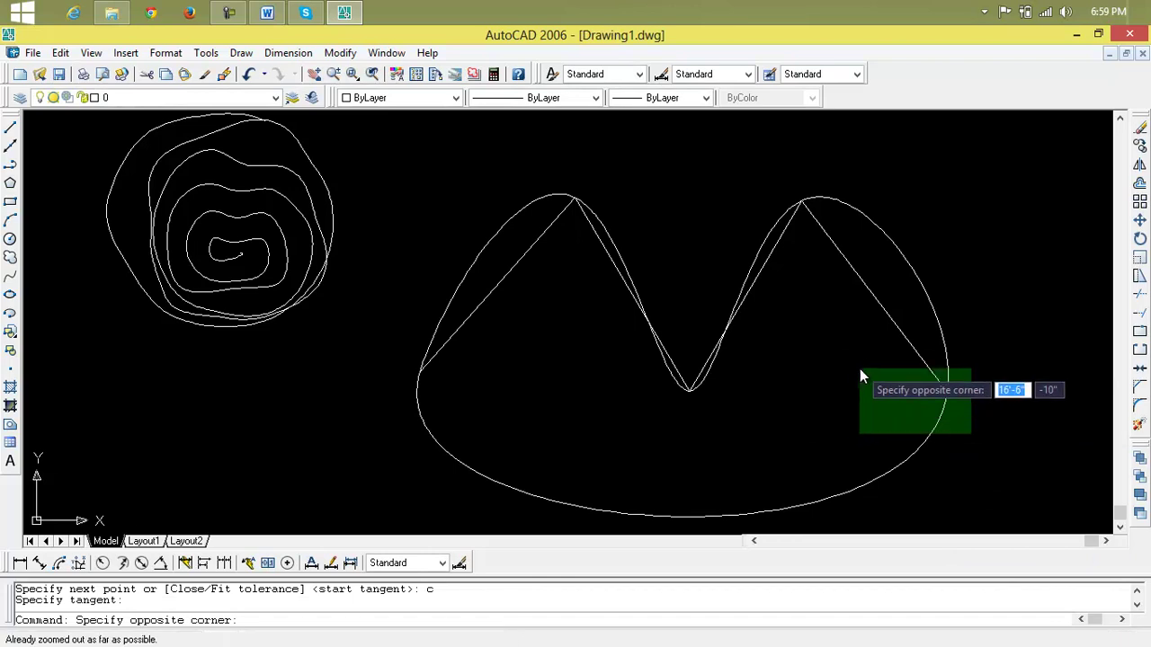
{"action": "key", "text": "Escape"}
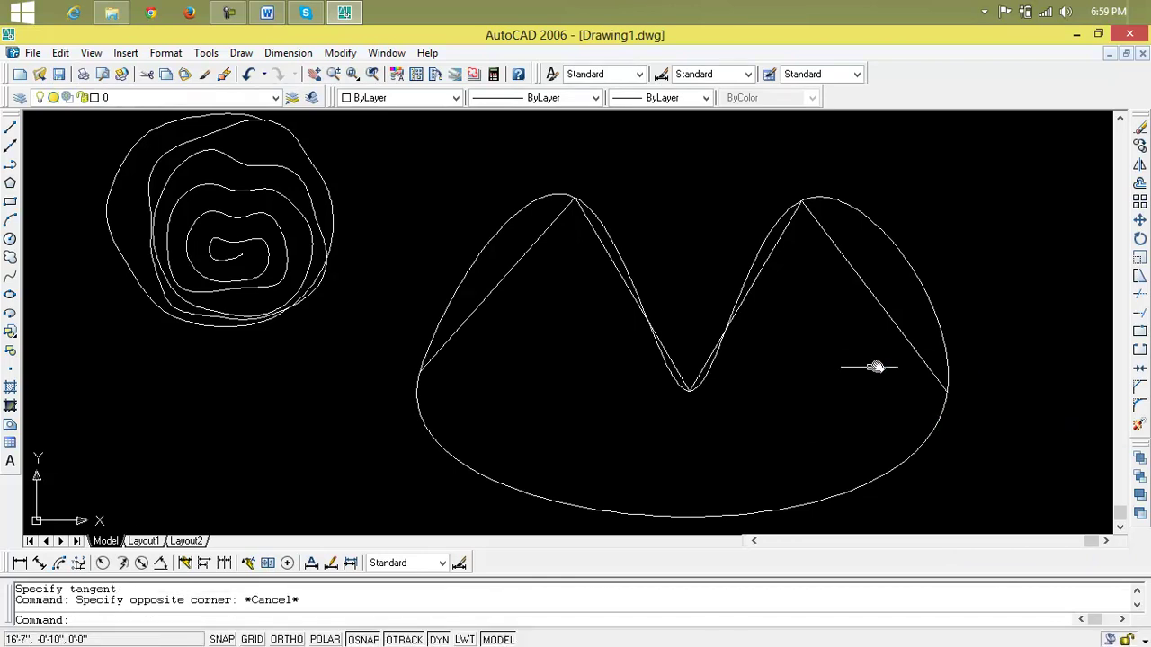
Step: Erase the closed spline around the second zigzag, leaving the zigzag polyline in place
{"action": "scroll", "coordinate": [926, 351], "scroll_direction": "down", "scroll_amount": 1}
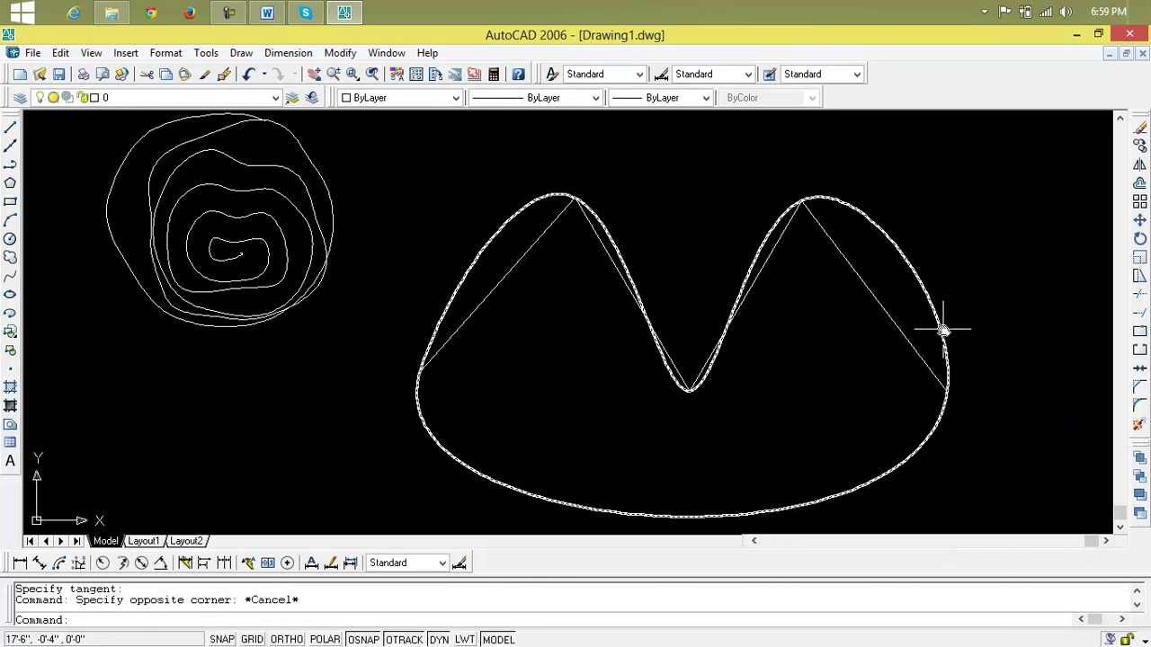
{"action": "left_click", "coordinate": [943, 330]}
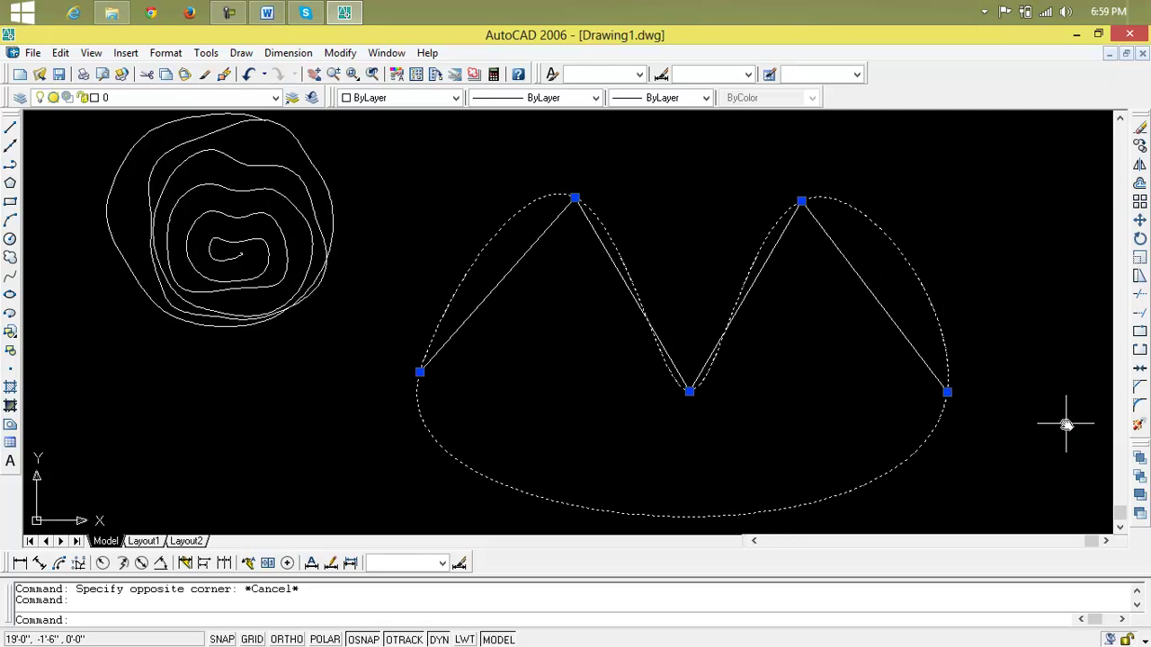
{"action": "key", "text": "Delete"}
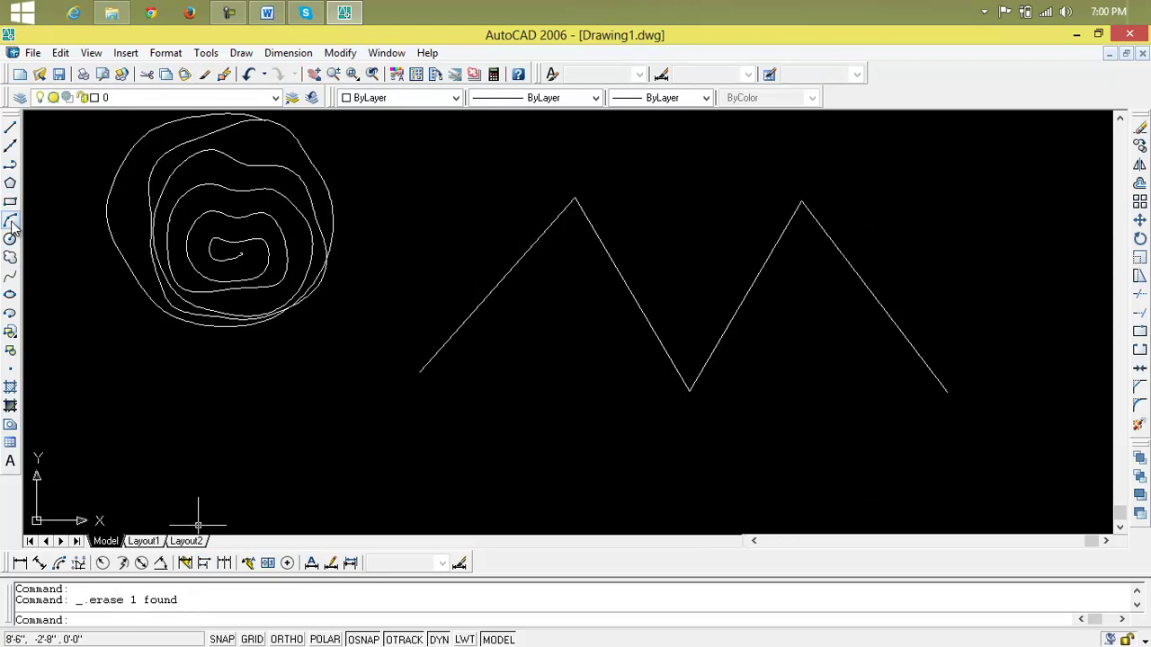
Step: Draw a new spline through the vertices of the second zigzag, starting from its left end
{"action": "left_click", "coordinate": [11, 274]}
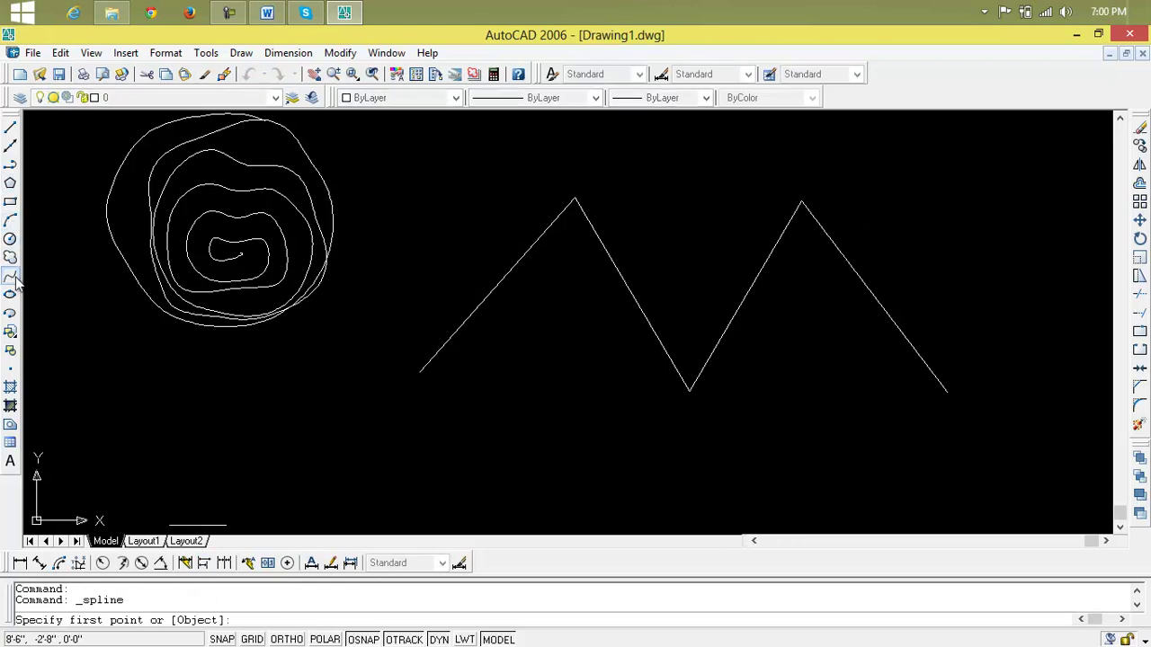
{"action": "left_click", "coordinate": [418, 371]}
{"action": "left_click", "coordinate": [574, 198]}
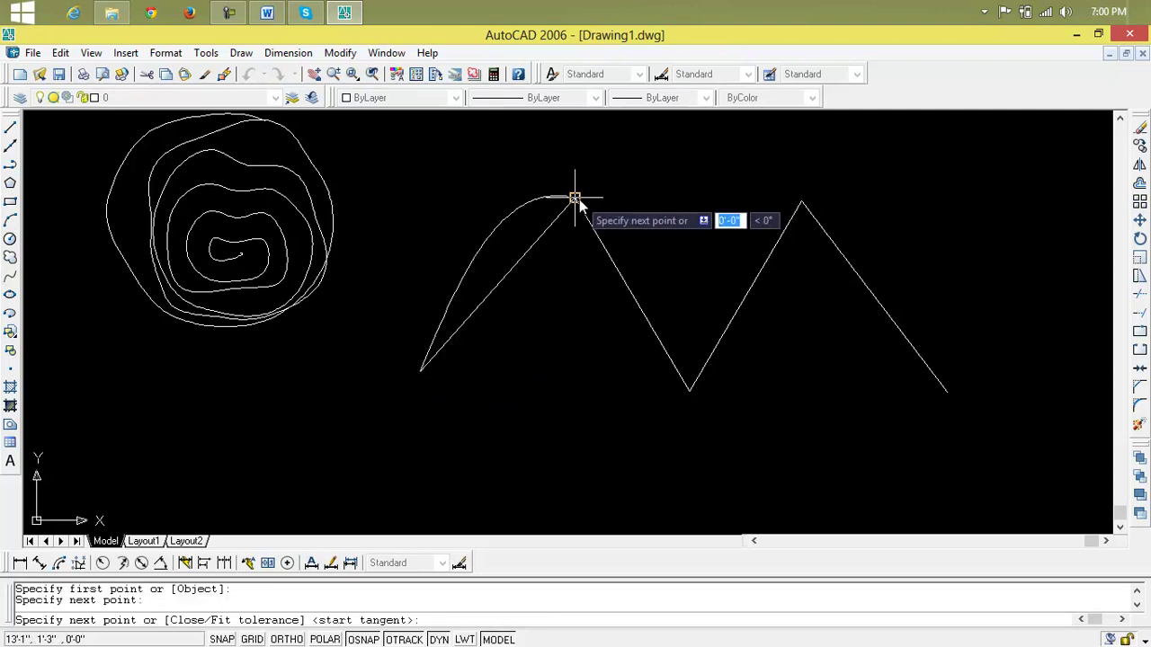
{"action": "left_click", "coordinate": [689, 390]}
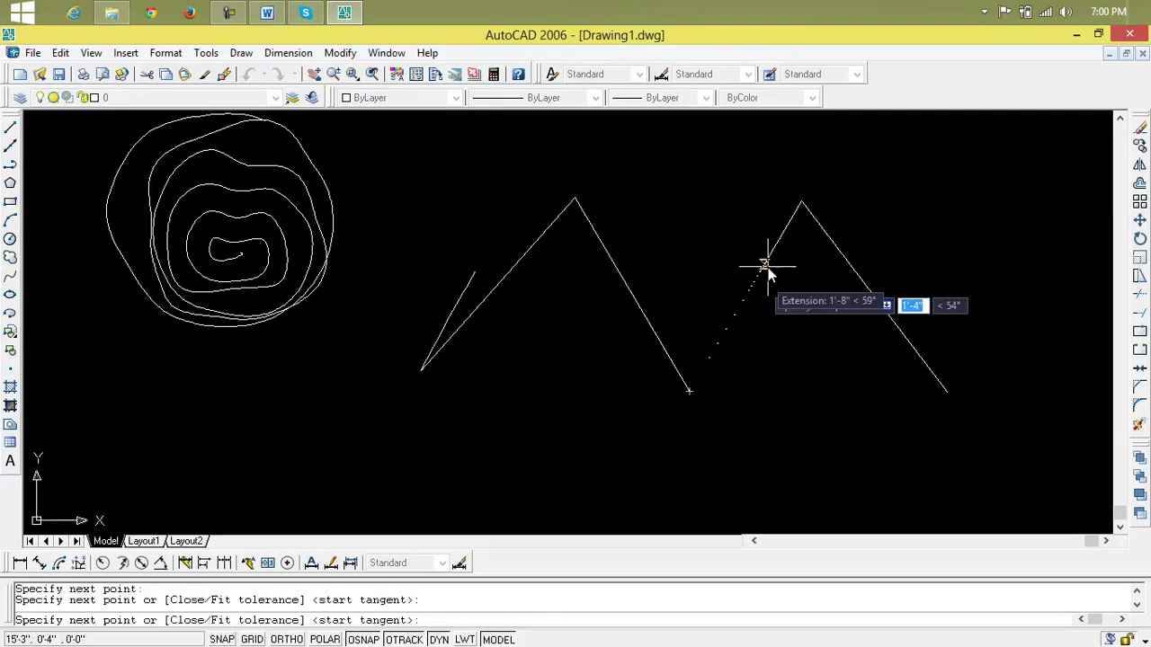
{"action": "left_click", "coordinate": [801, 202]}
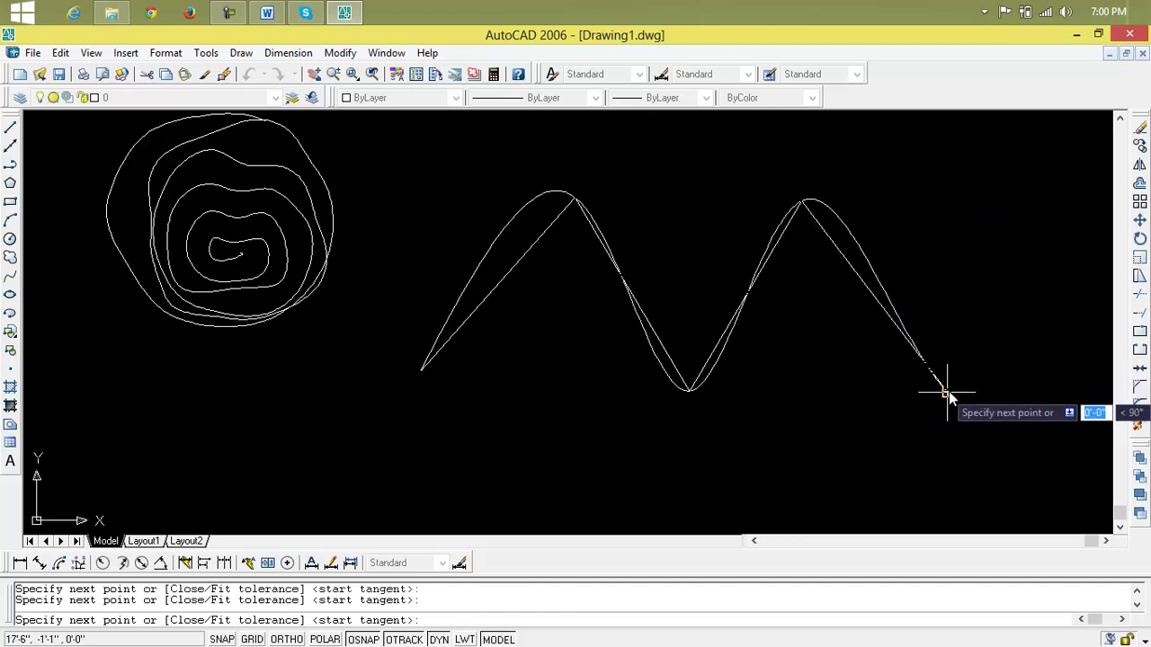
Step: Examine how the unfinished spline runs past the zigzag's second peak and its right end vertex
{"action": "scroll", "coordinate": [923, 381], "scroll_direction": "up", "scroll_amount": 5}
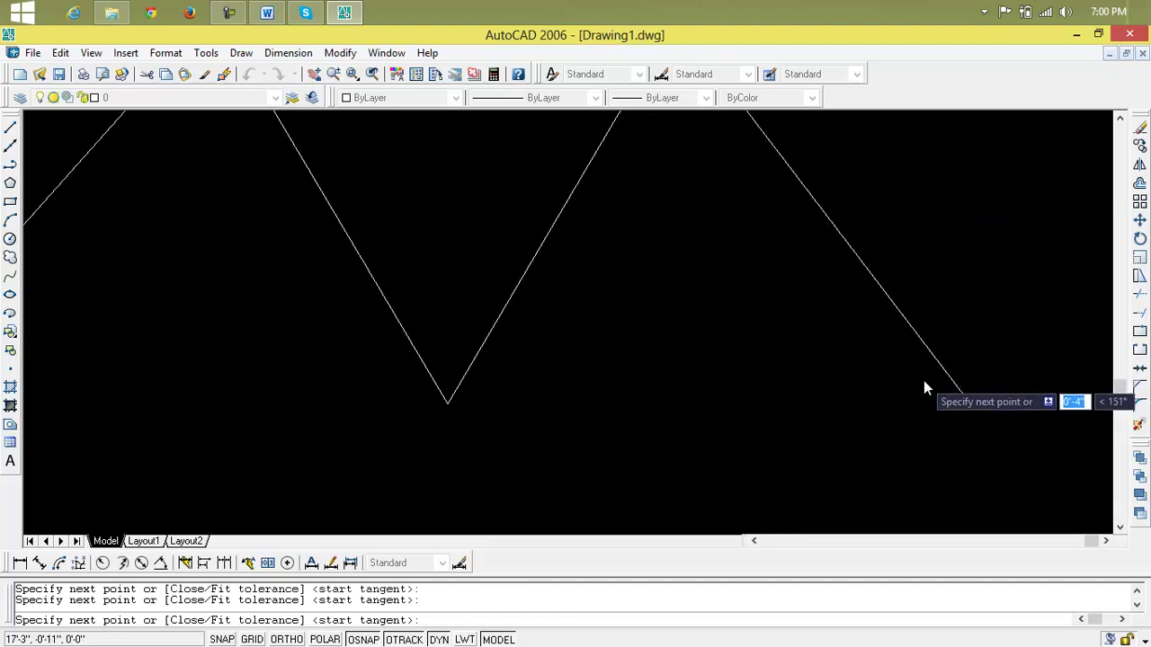
{"action": "middle_click_drag", "start_coordinate": [1061, 614], "coordinate": [1072, 640]}
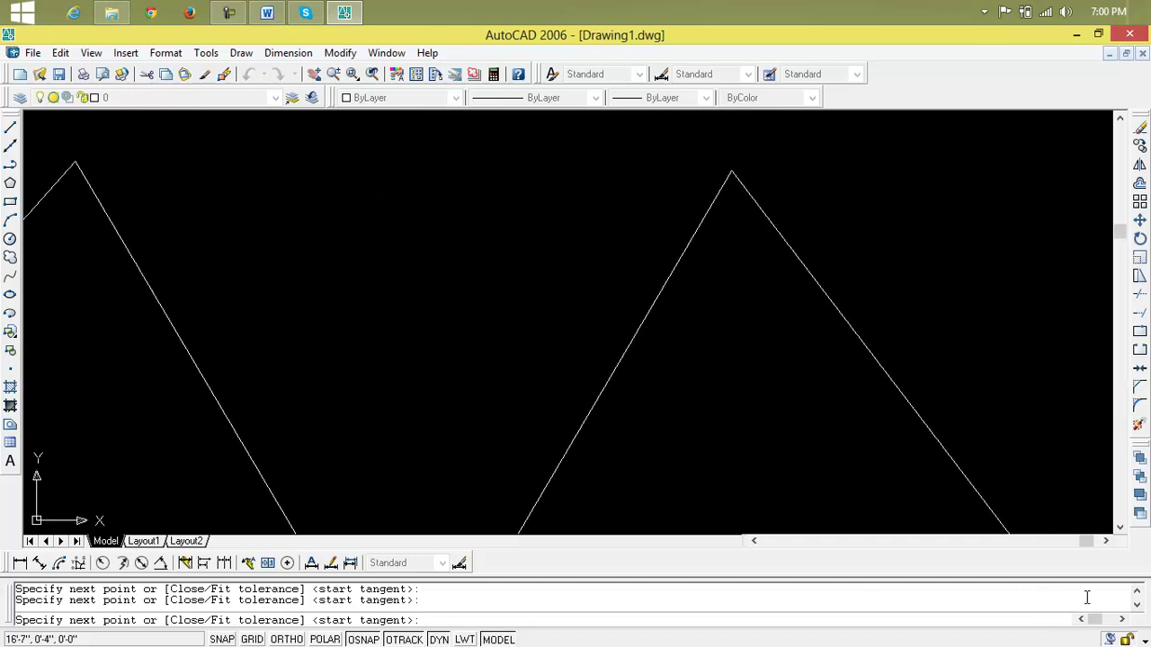
{"action": "scroll", "coordinate": [1033, 493], "scroll_direction": "down", "scroll_amount": 3}
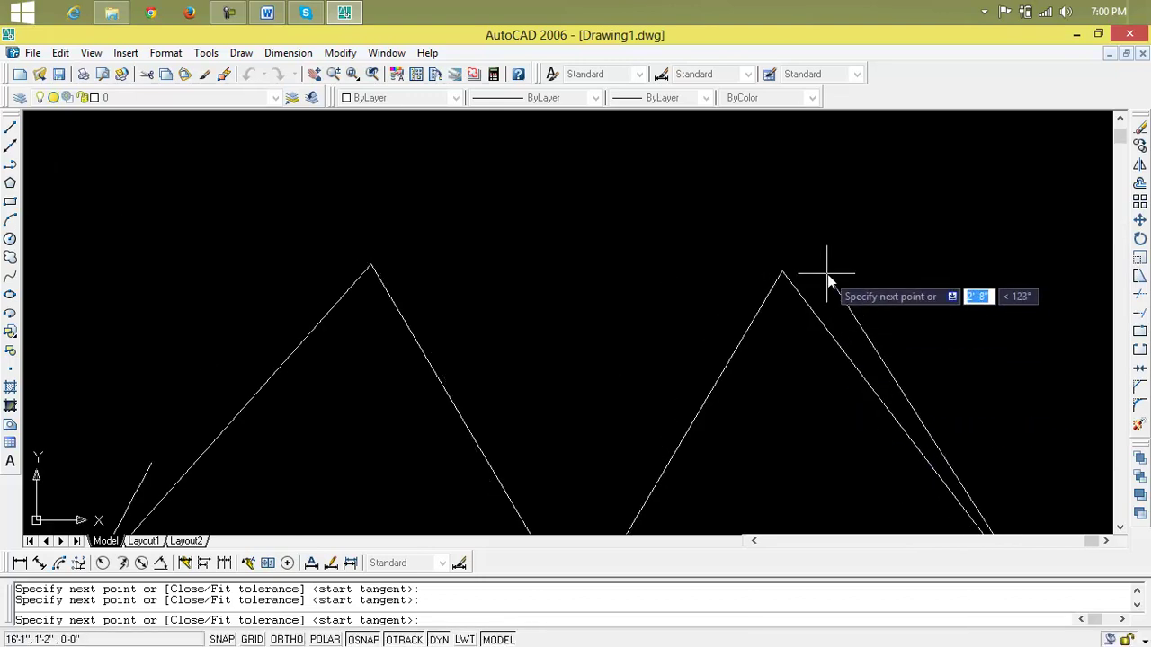
{"action": "scroll", "coordinate": [790, 280], "scroll_direction": "up", "scroll_amount": 5}
{"action": "scroll", "coordinate": [787, 277], "scroll_direction": "up", "scroll_amount": 4}
{"action": "middle_click_drag", "start_coordinate": [790, 280], "coordinate": [821, 413]}
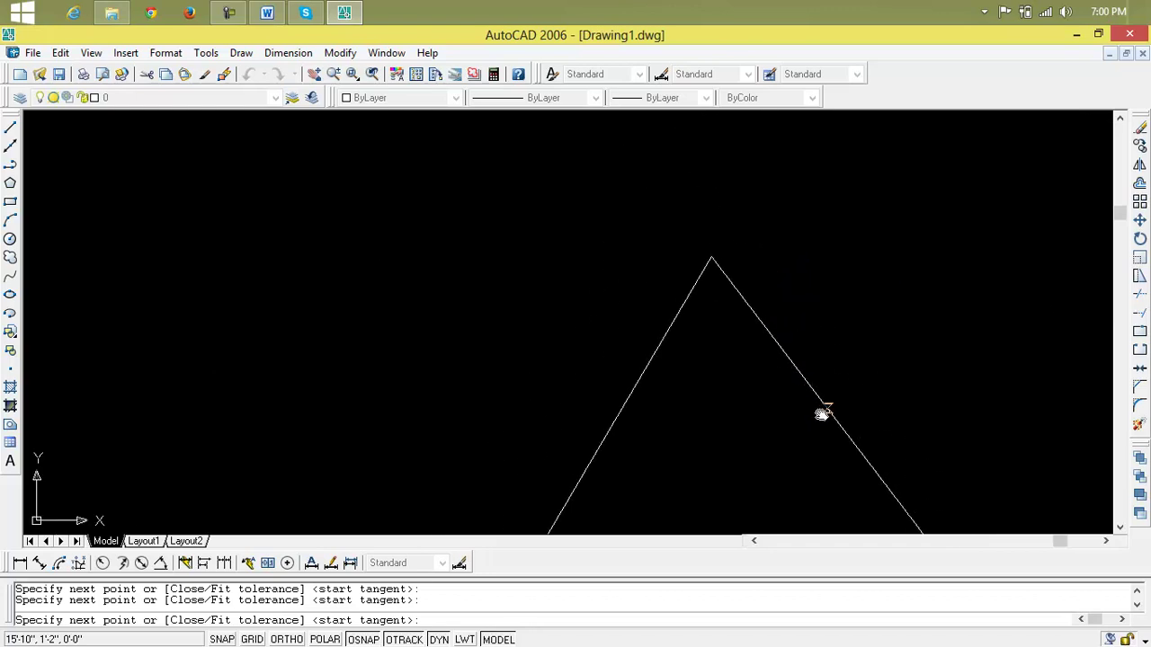
{"action": "scroll", "coordinate": [821, 407], "scroll_direction": "down", "scroll_amount": 10}
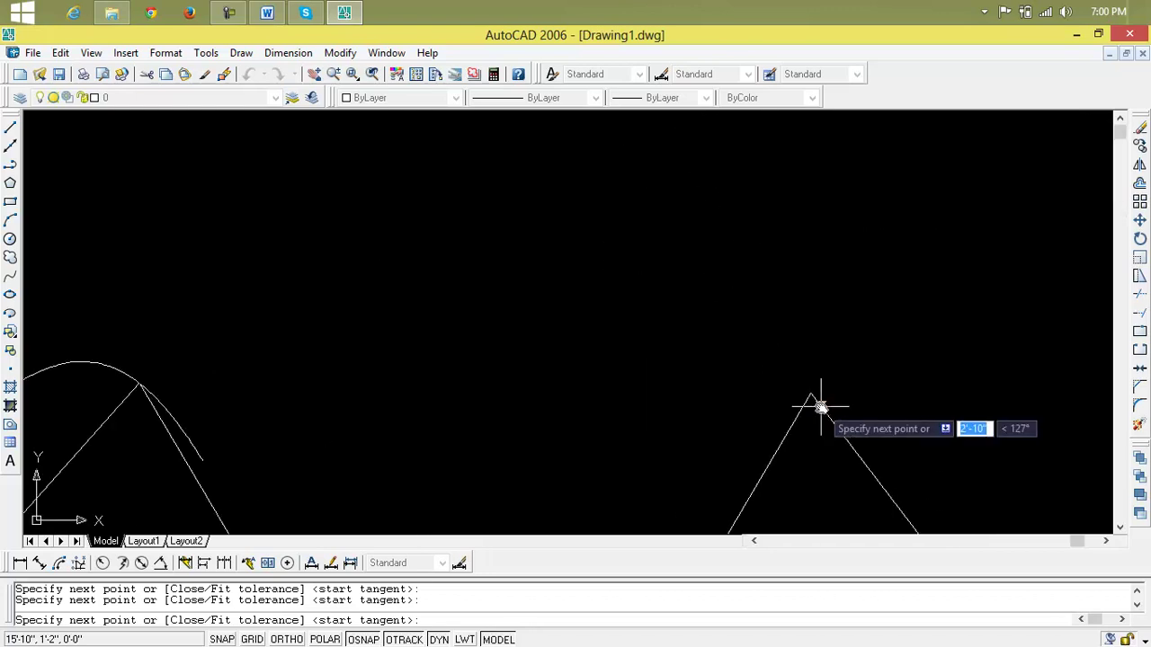
{"action": "scroll", "coordinate": [821, 406], "scroll_direction": "down", "scroll_amount": 2}
{"action": "middle_click_drag", "start_coordinate": [817, 455], "coordinate": [717, 144]}
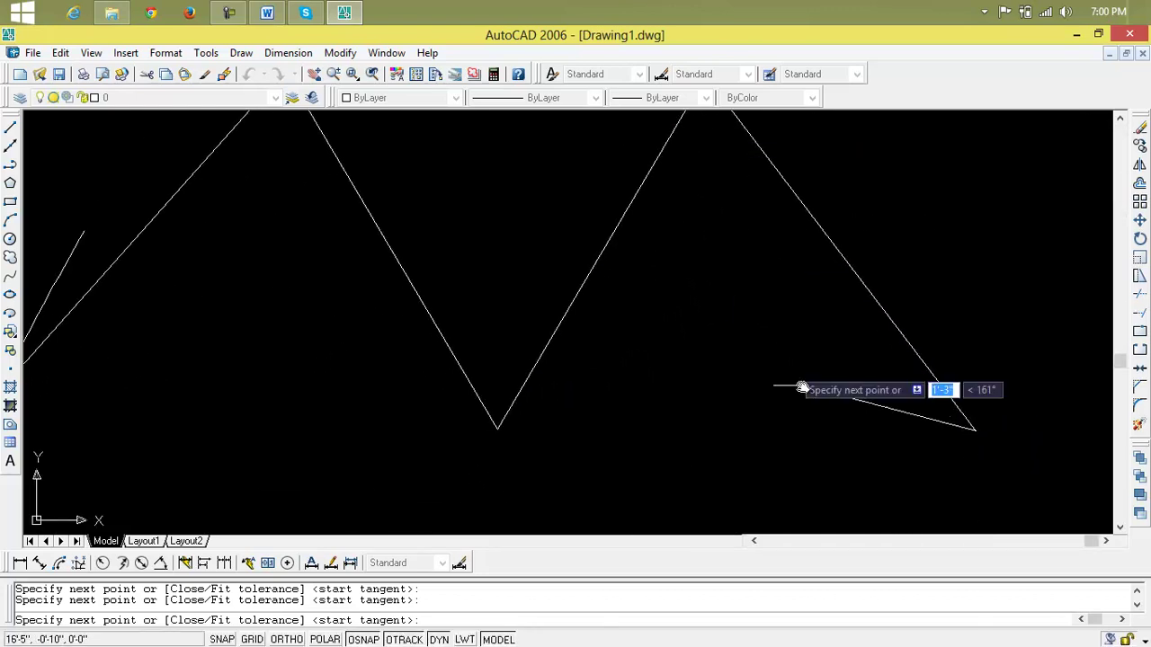
{"action": "middle_click_drag", "start_coordinate": [989, 459], "coordinate": [1028, 490]}
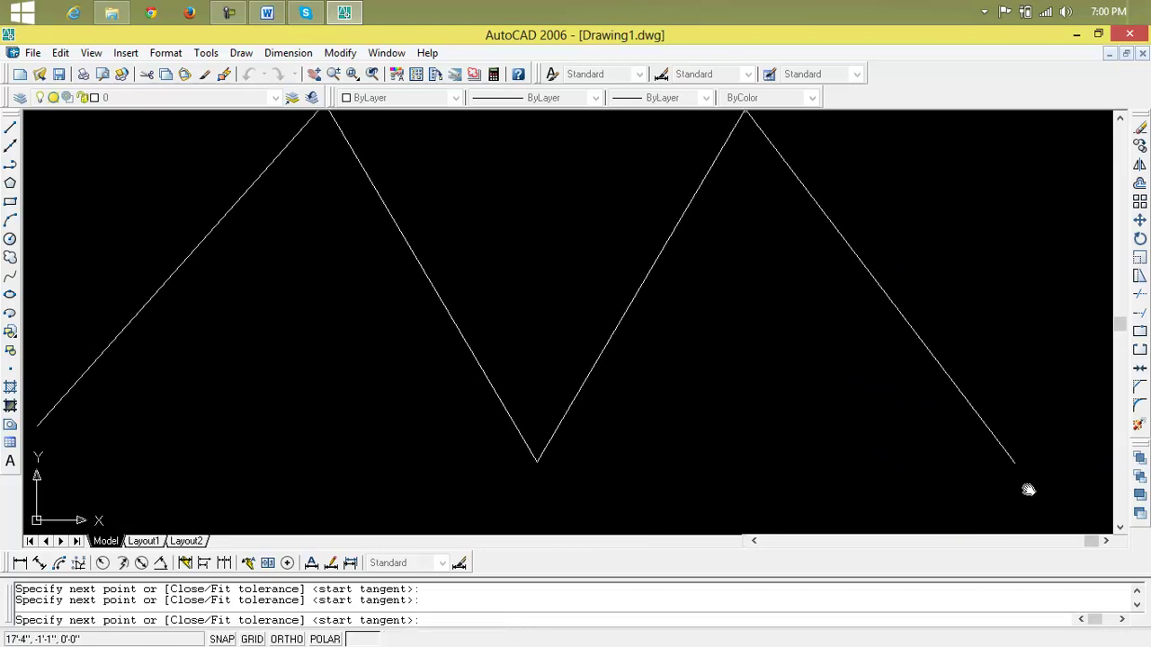
{"action": "scroll", "coordinate": [991, 468], "scroll_direction": "down", "scroll_amount": 1}
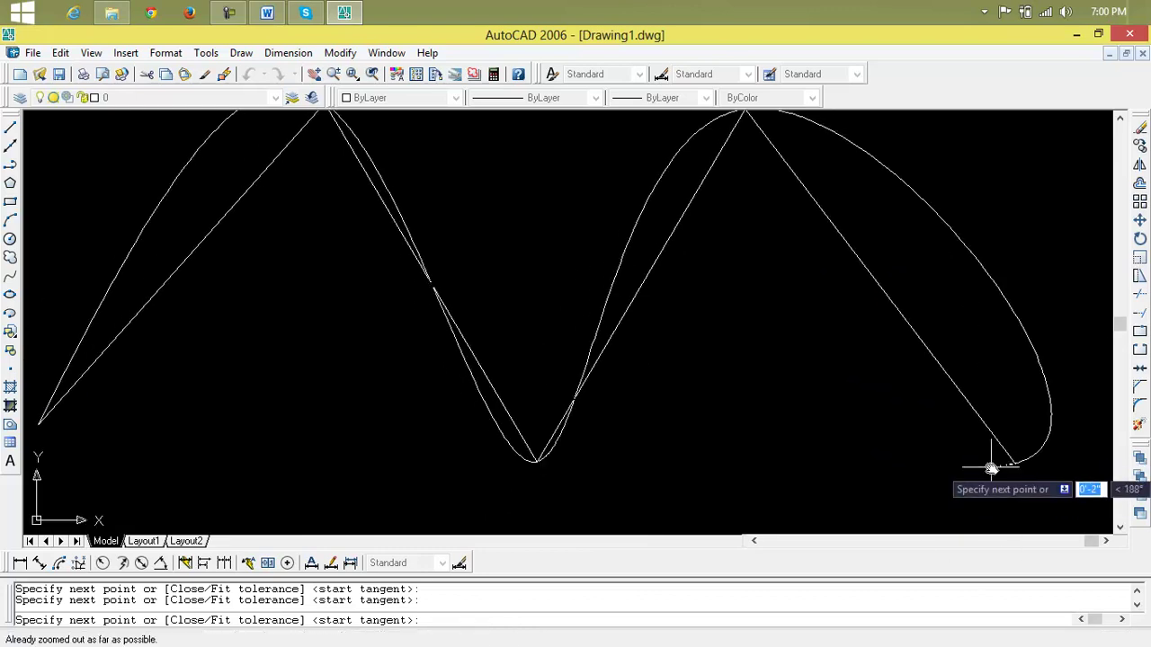
{"action": "scroll", "coordinate": [991, 468], "scroll_direction": "up", "scroll_amount": 3}
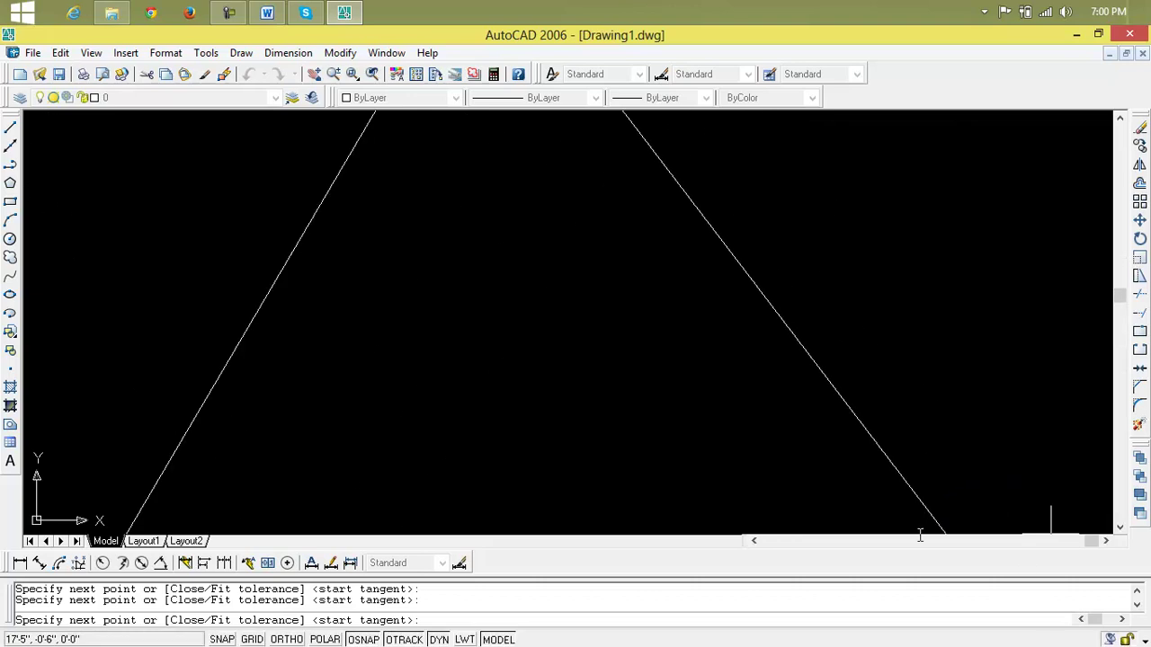
{"action": "scroll", "coordinate": [822, 419], "scroll_direction": "down", "scroll_amount": 4}
{"action": "middle_click_drag", "start_coordinate": [827, 419], "coordinate": [932, 501]}
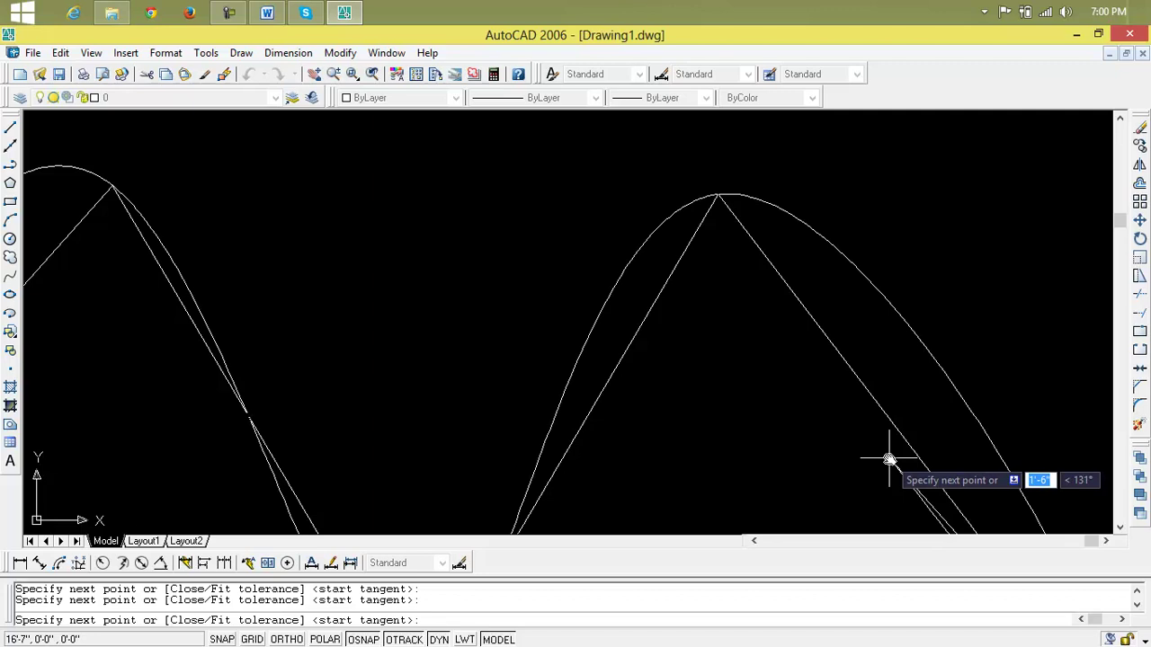
{"action": "left_click", "coordinate": [735, 205]}
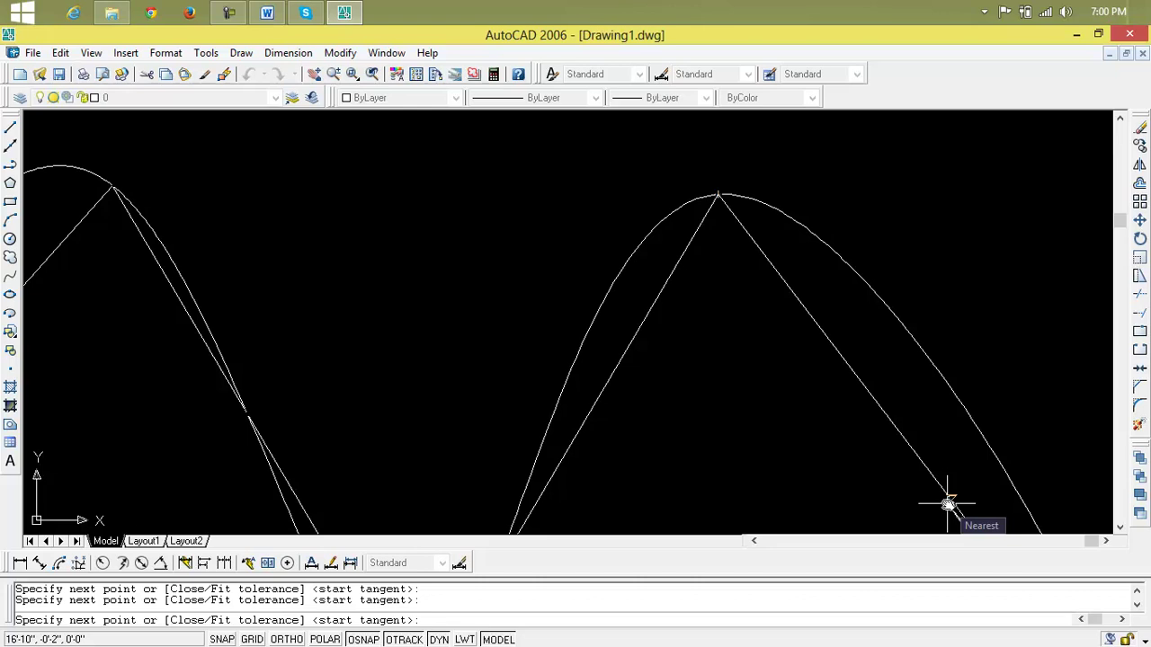
Step: Choose the spline's Fit tolerance option and accept the default tolerance of 0
{"action": "type", "text": "f"}
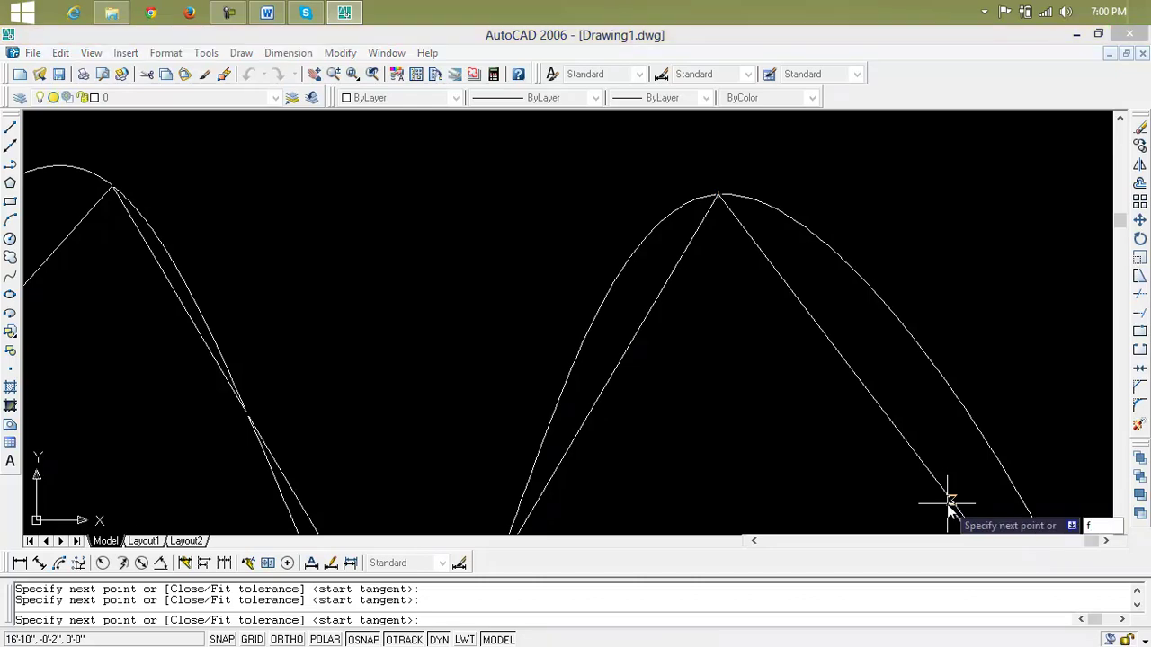
{"action": "key", "text": "Return"}
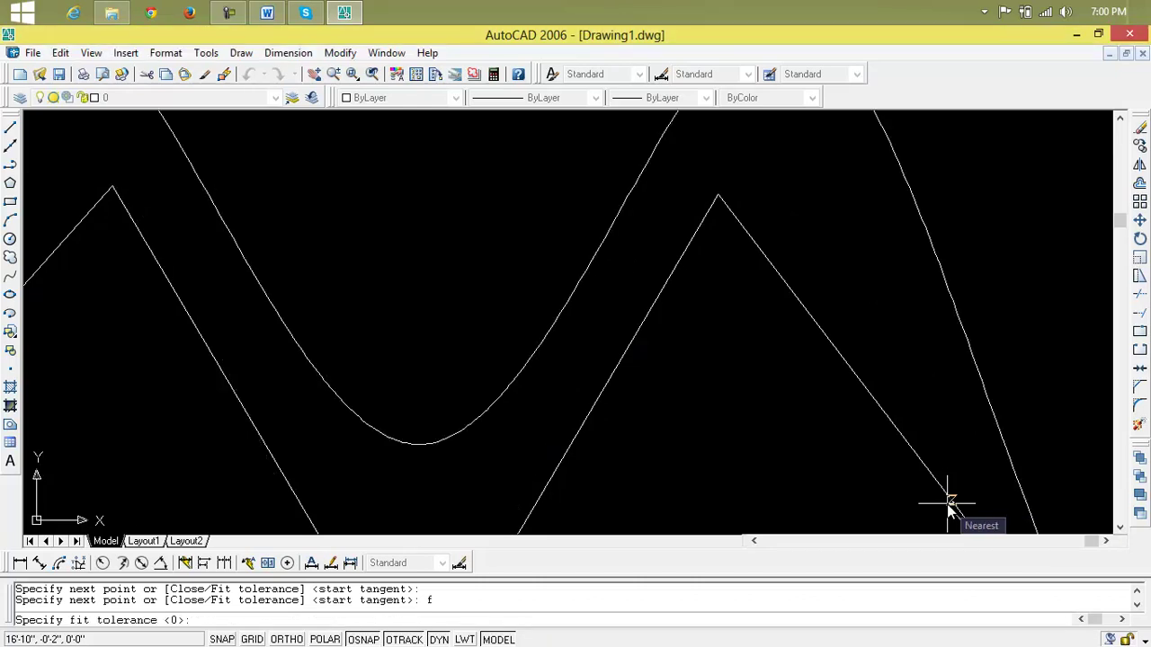
{"action": "scroll", "coordinate": [847, 457], "scroll_direction": "down", "scroll_amount": 2}
{"action": "mouse_move", "coordinate": [848, 458]}
{"action": "middle_mouse_down"}
{"action": "mouse_move", "coordinate": [845, 473]}
{"action": "mouse_move", "coordinate": [902, 546]}
{"action": "middle_mouse_up"}
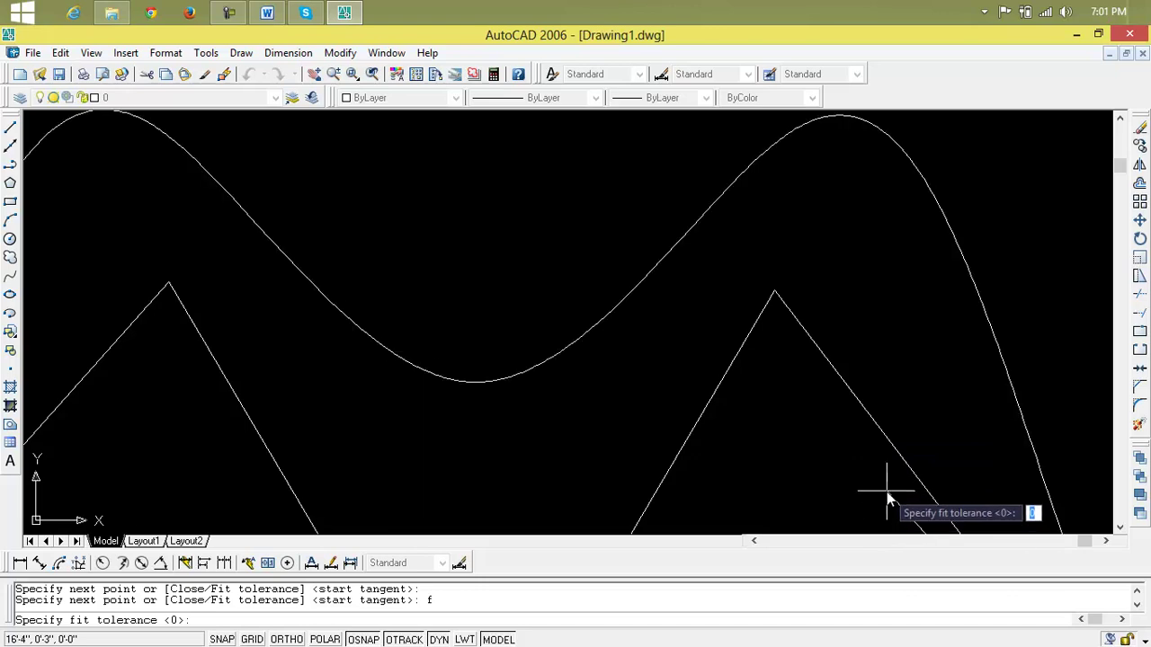
{"action": "key", "text": "Return"}
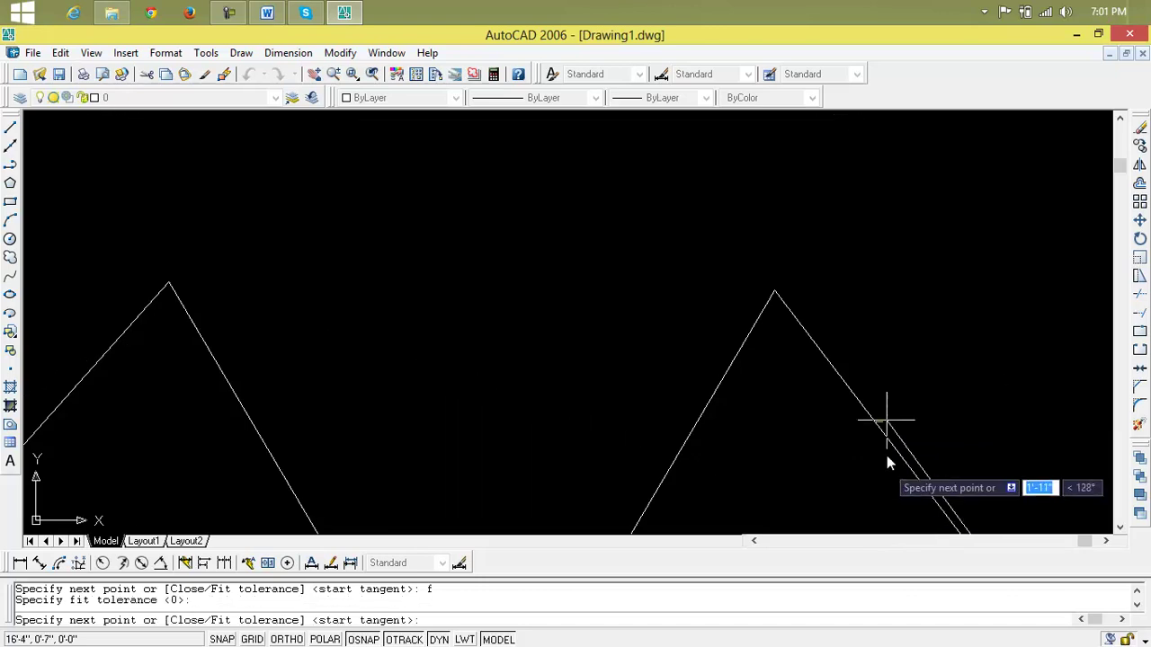
Step: Add a spline point to the right of the second peak and finish the spline with default start and end tangents
{"action": "left_click", "coordinate": [921, 296]}
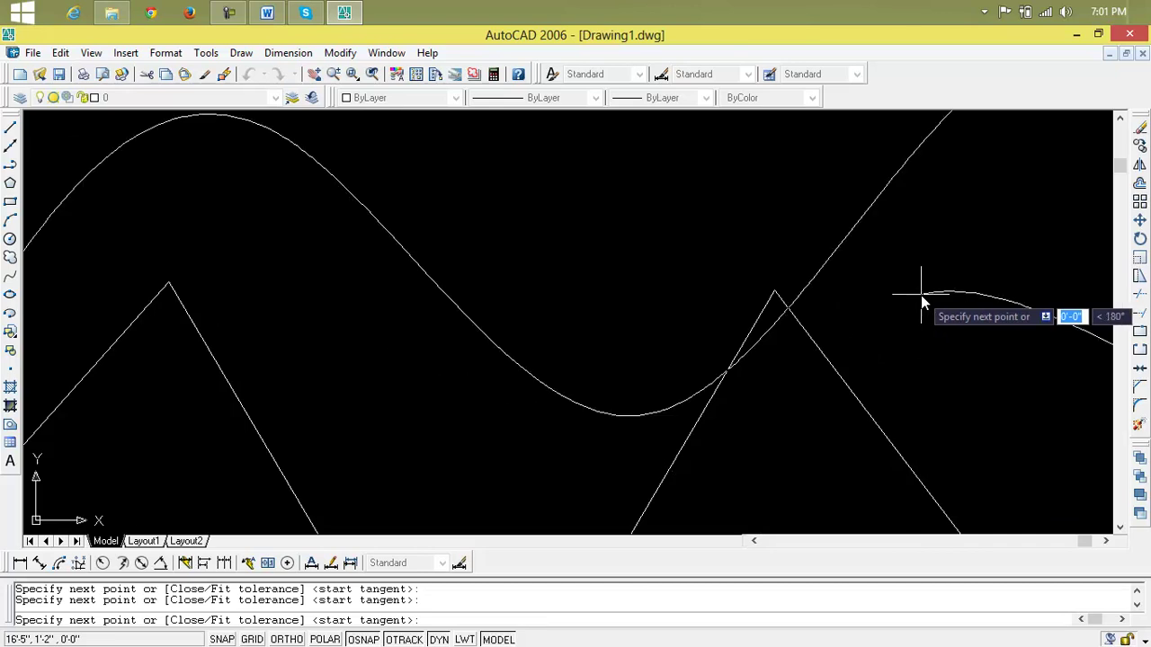
{"action": "key", "text": "Return"}
{"action": "key", "text": "Return"}
{"action": "key", "text": "Return"}
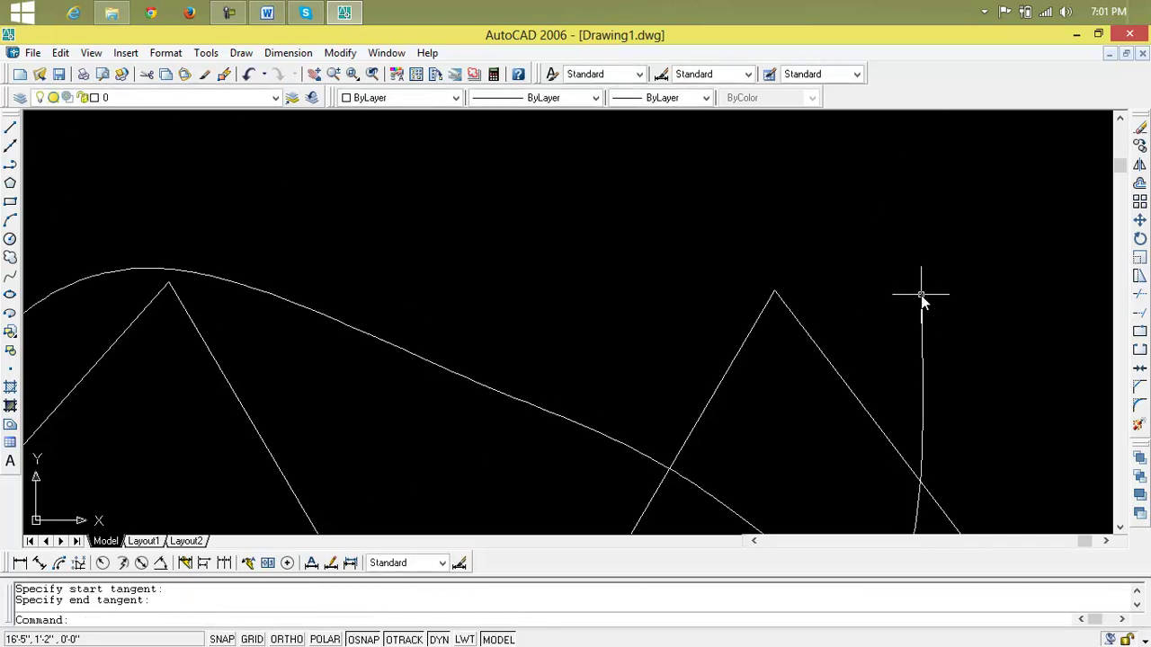
Step: Show the whole drawing and erase the distorted spline over the second zigzag
{"action": "scroll", "coordinate": [881, 326], "scroll_direction": "up", "scroll_amount": 5}
{"action": "type", "text": "z"}
{"action": "key", "text": "Return"}
{"action": "type", "text": "a"}
{"action": "key", "text": "Return"}
{"action": "scroll", "coordinate": [805, 331], "scroll_direction": "up", "scroll_amount": 2}
{"action": "middle_click_drag", "start_coordinate": [805, 331], "coordinate": [645, 284]}
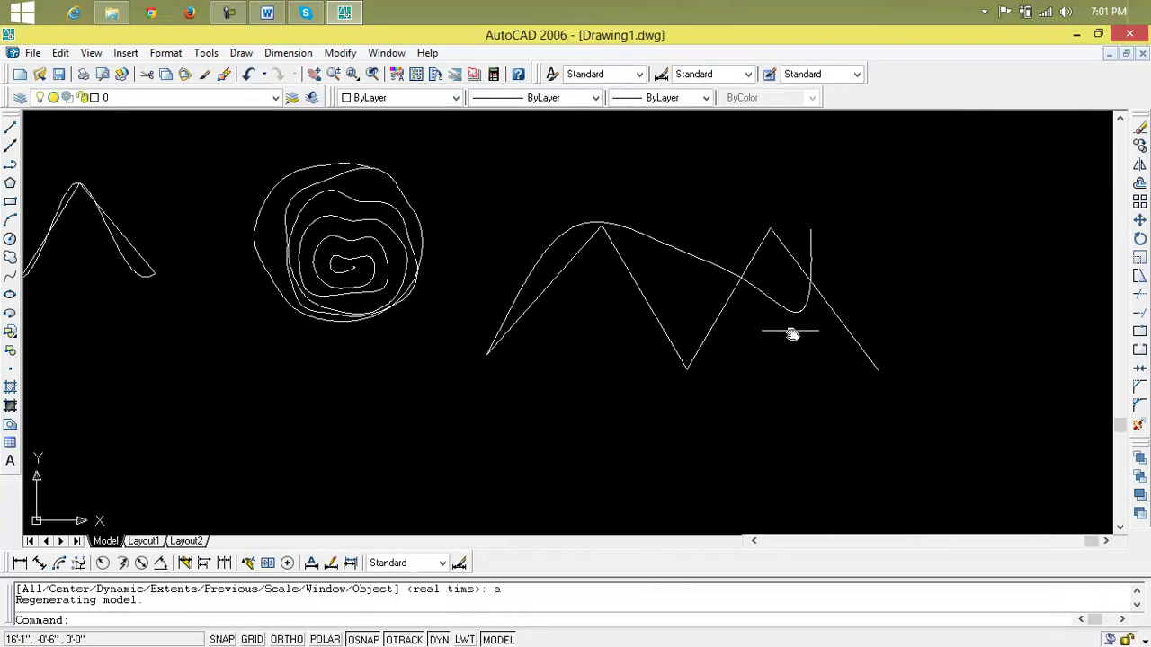
{"action": "left_click", "coordinate": [784, 306]}
{"action": "key", "text": "Delete"}
{"action": "scroll", "coordinate": [765, 299], "scroll_direction": "up", "scroll_amount": 2}
{"action": "middle_click_drag", "start_coordinate": [758, 296], "coordinate": [729, 335]}
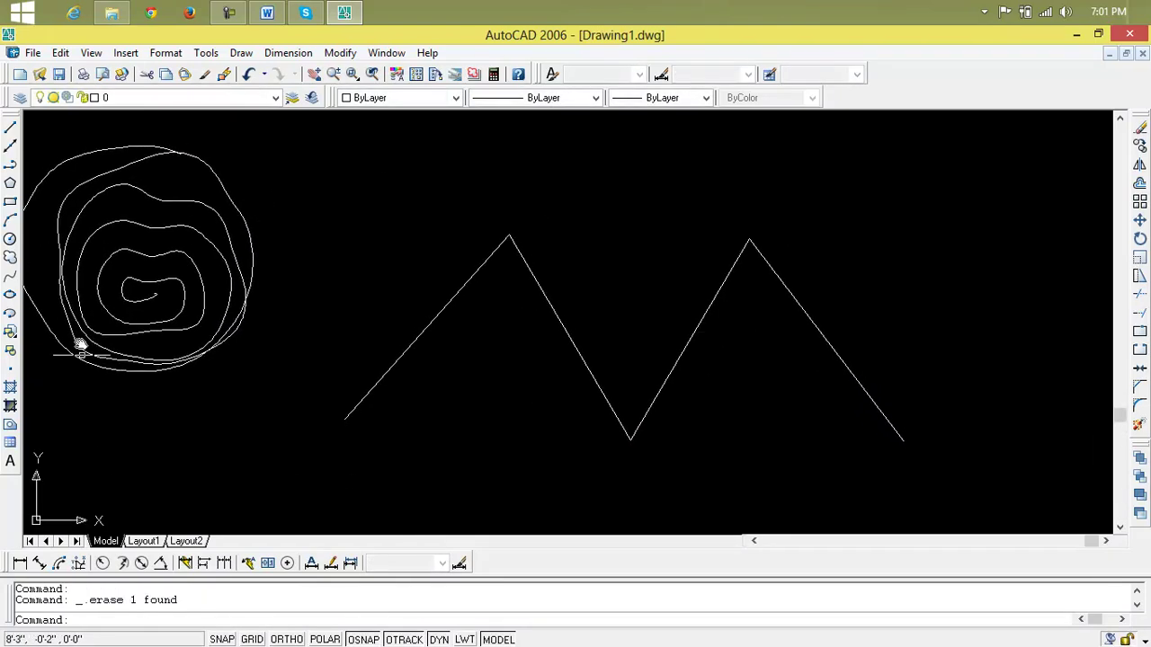
{"action": "left_click", "coordinate": [11, 167]}
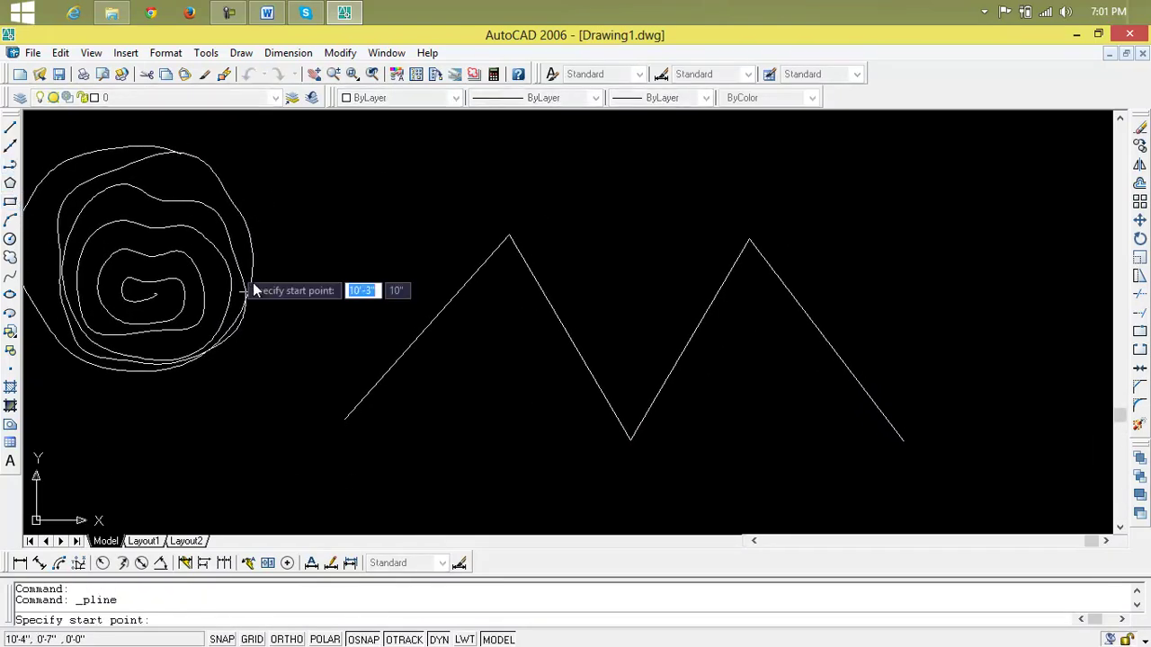
{"action": "left_click", "coordinate": [346, 416]}
{"action": "left_click", "coordinate": [509, 237]}
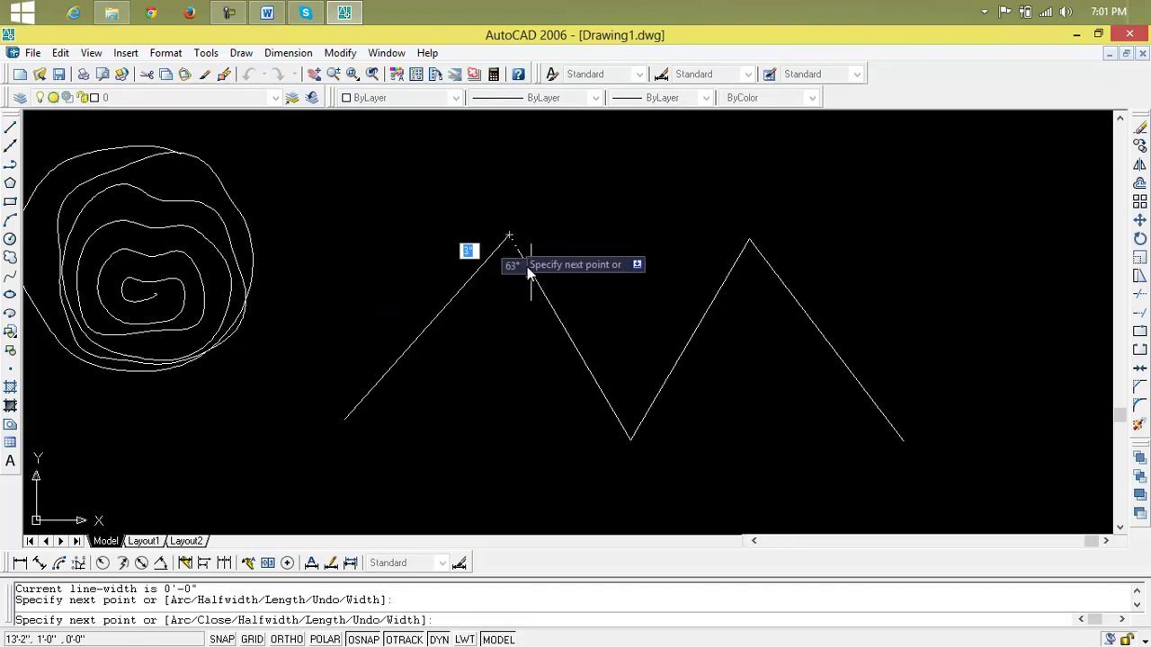
{"action": "left_click", "coordinate": [632, 442]}
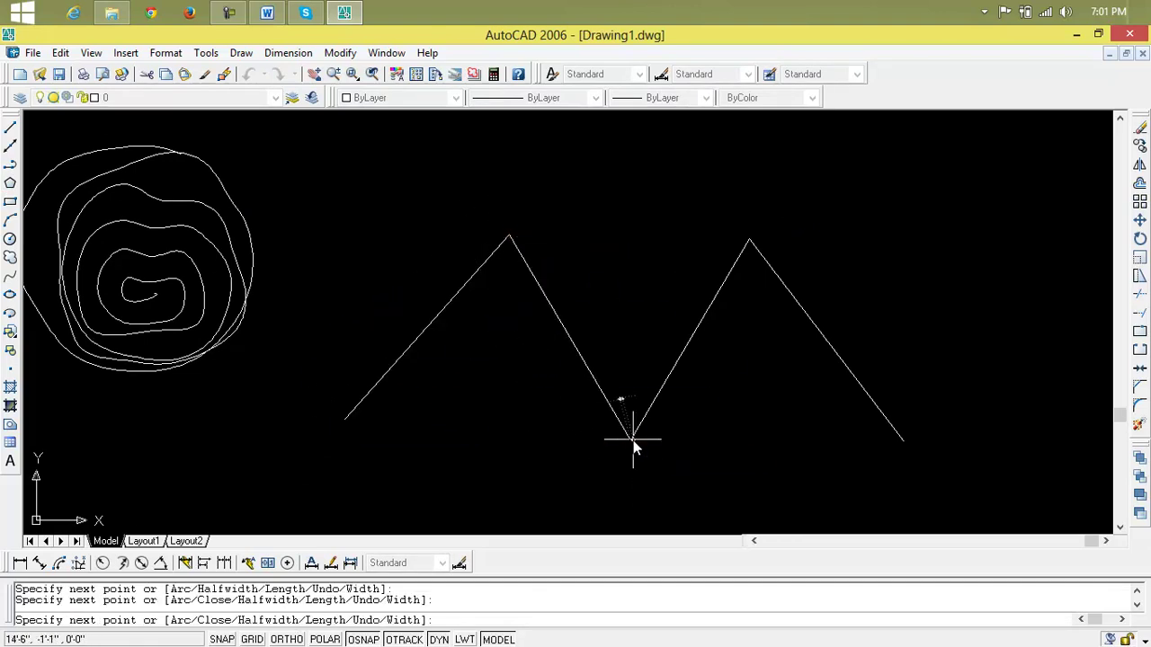
{"action": "left_click", "coordinate": [753, 241]}
{"action": "key", "text": "Escape"}
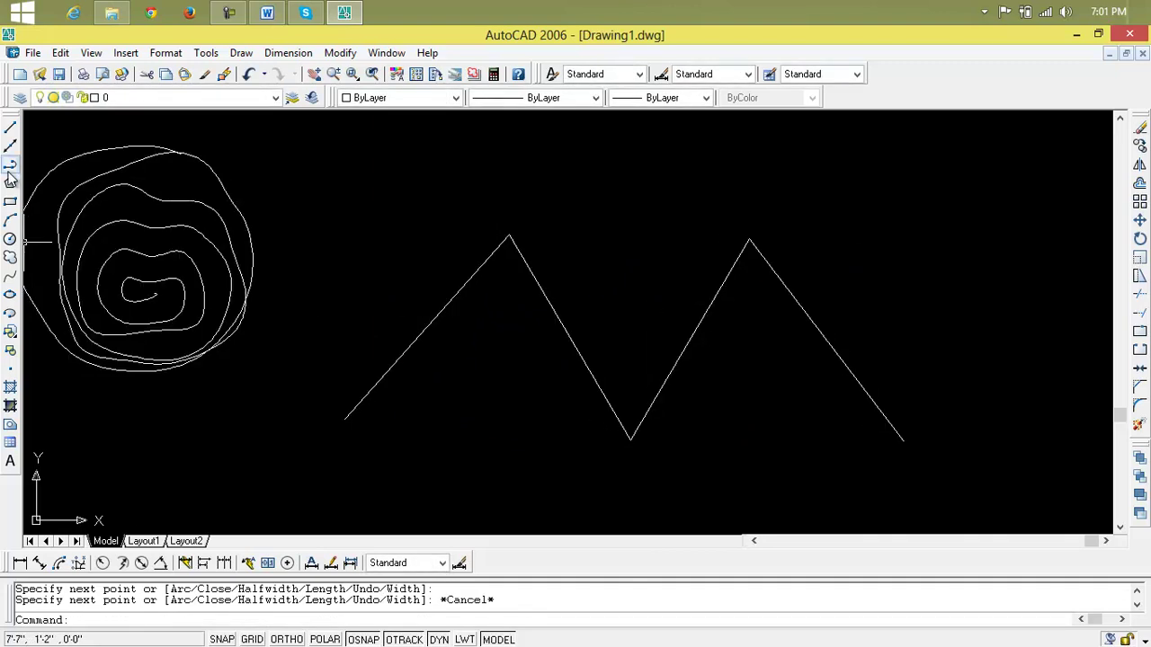
Step: Start a spline again and place its points on all five zigzag vertices, from the left end to the right end
{"action": "left_click", "coordinate": [9, 279]}
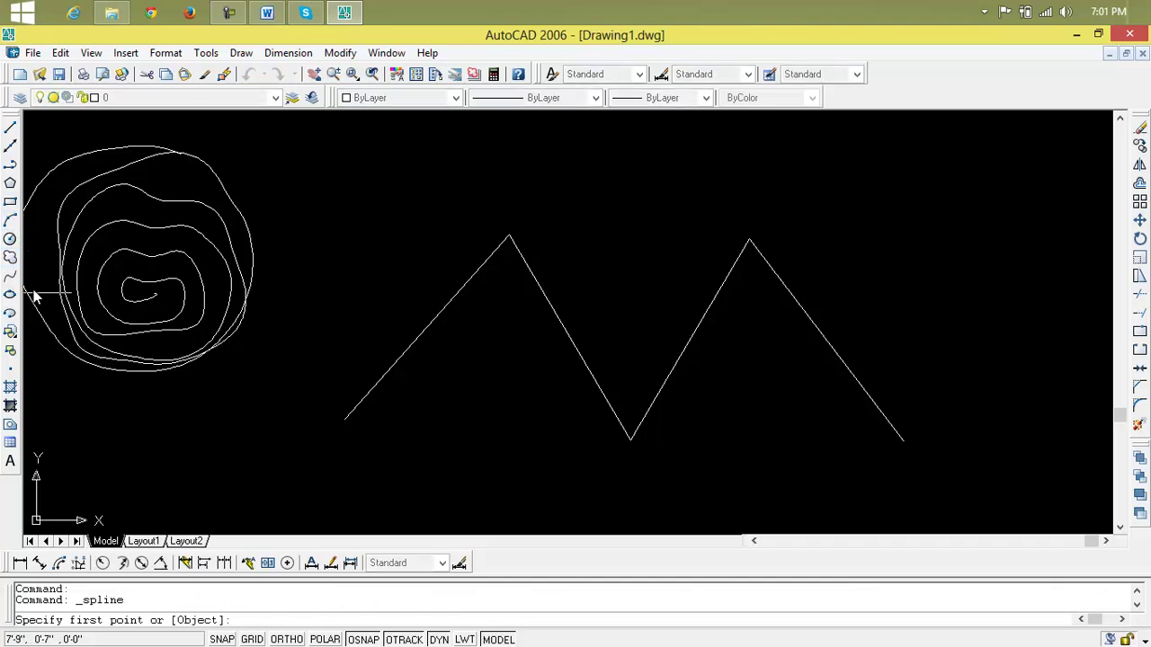
{"action": "left_click", "coordinate": [346, 418]}
{"action": "left_click", "coordinate": [509, 236]}
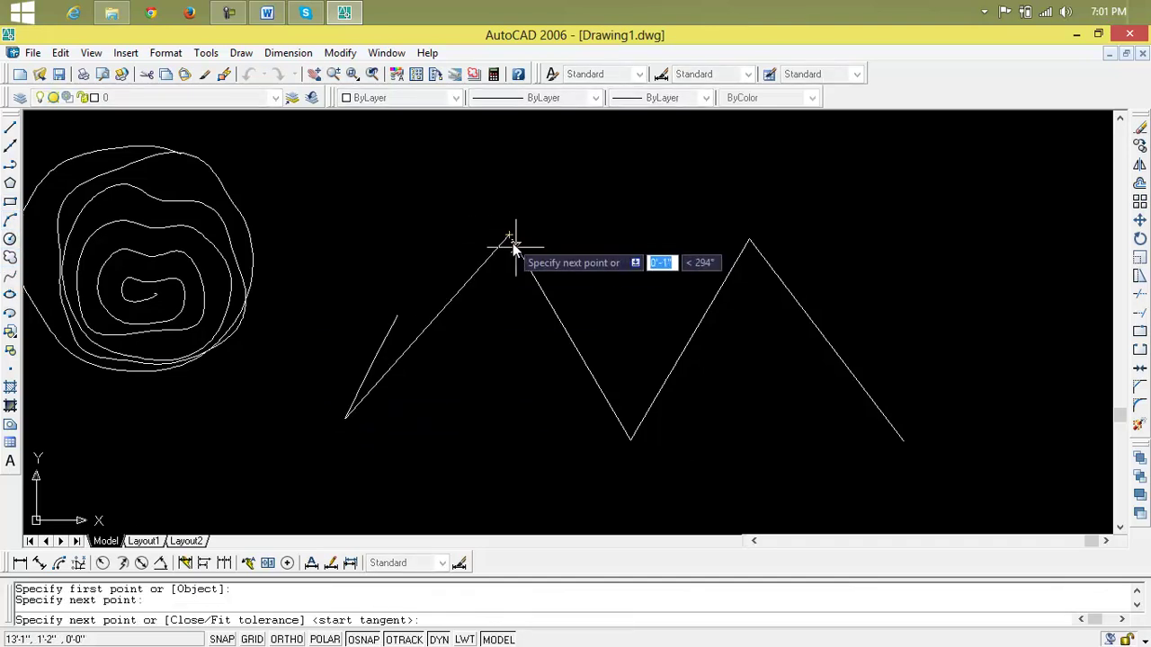
{"action": "left_click", "coordinate": [630, 440]}
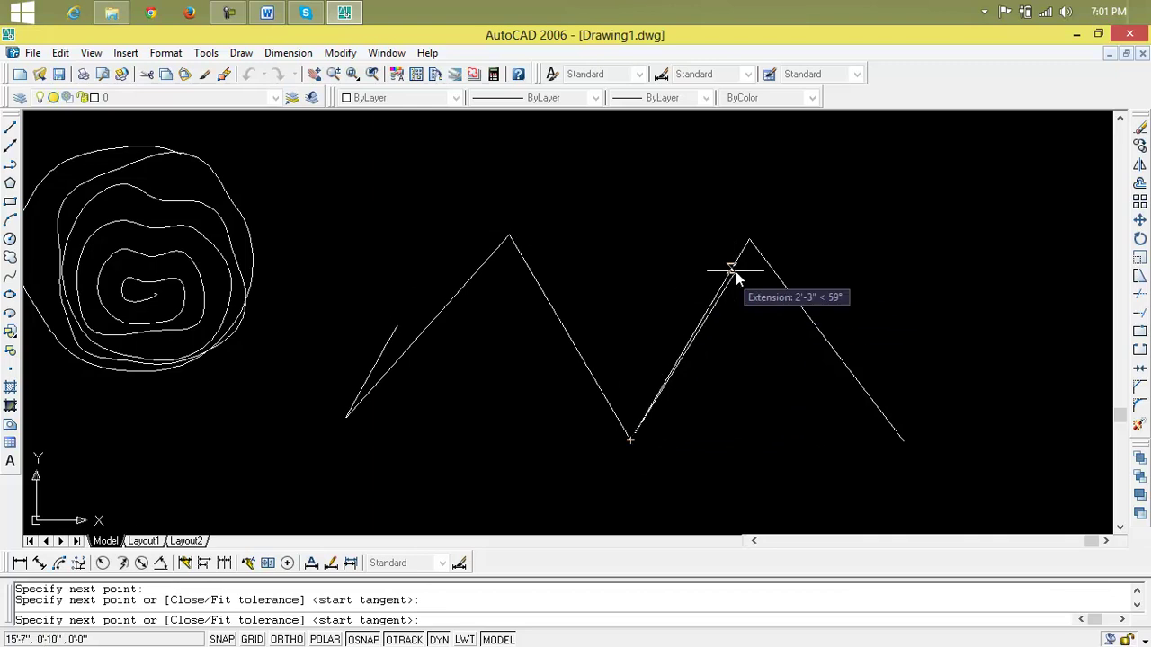
{"action": "left_click", "coordinate": [749, 240]}
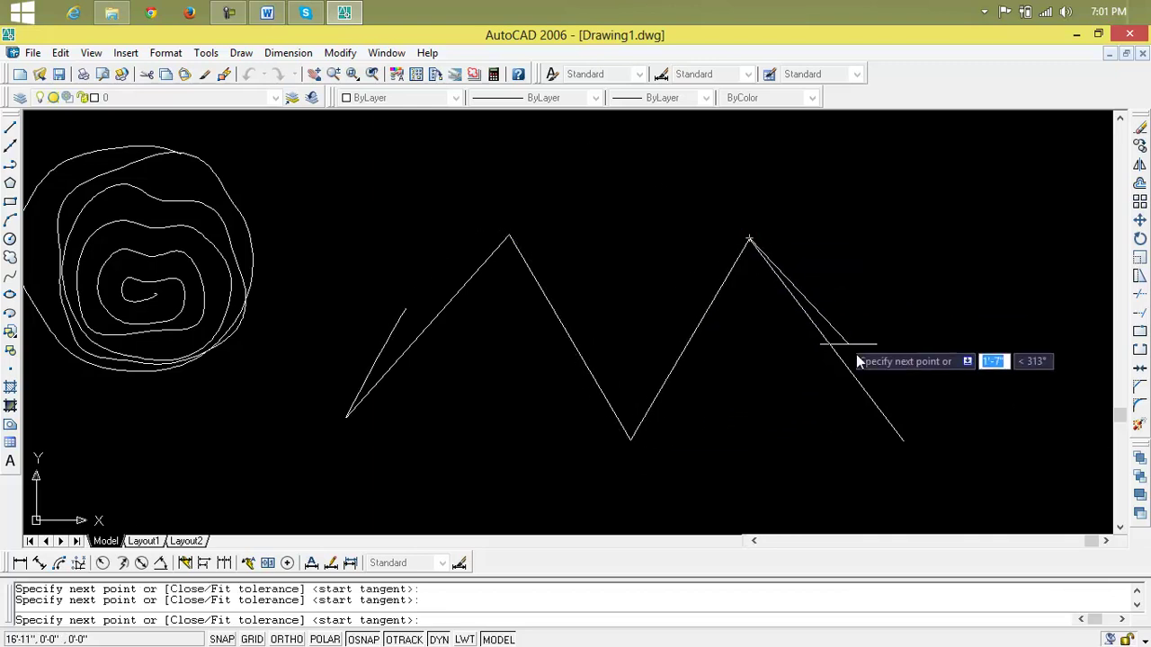
{"action": "left_click", "coordinate": [903, 441]}
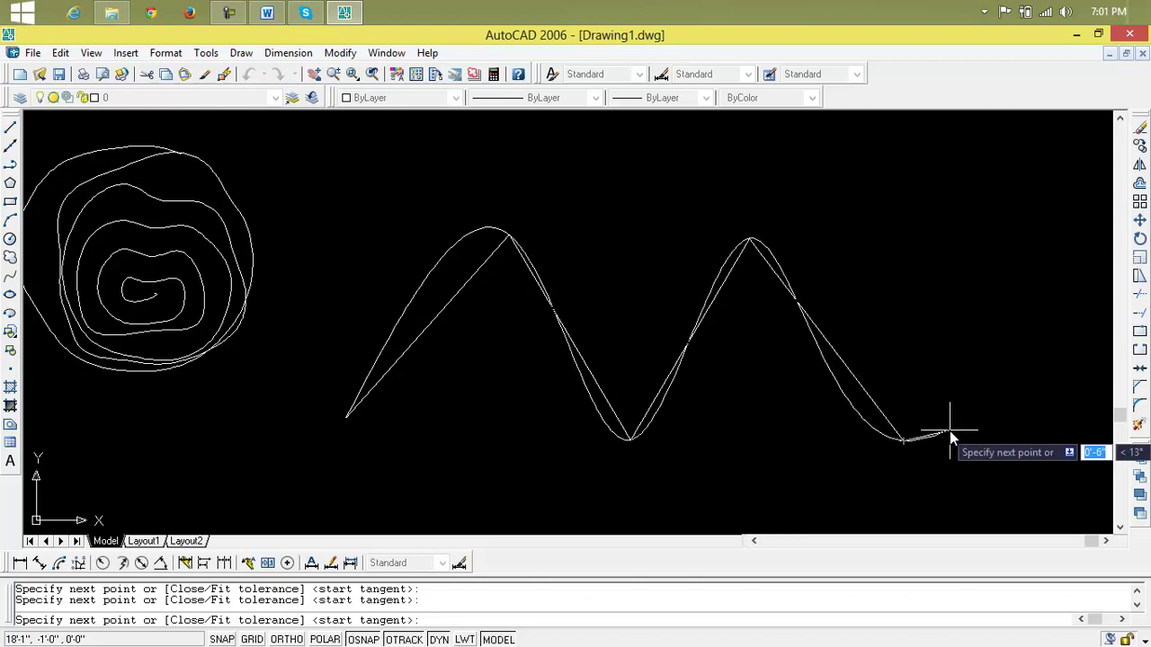
Step: Set the spline's Fit tolerance to 5 and add two more points, each 5 inches further, beyond the zigzag's right end
{"action": "type", "text": "t"}
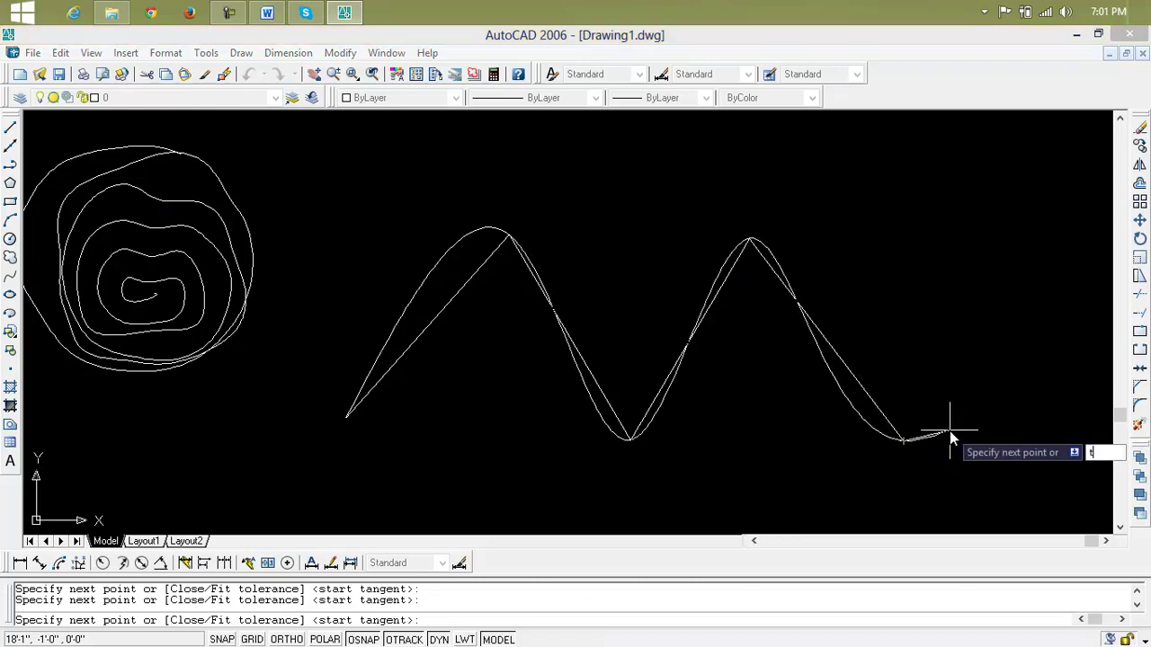
{"action": "key", "text": "Return"}
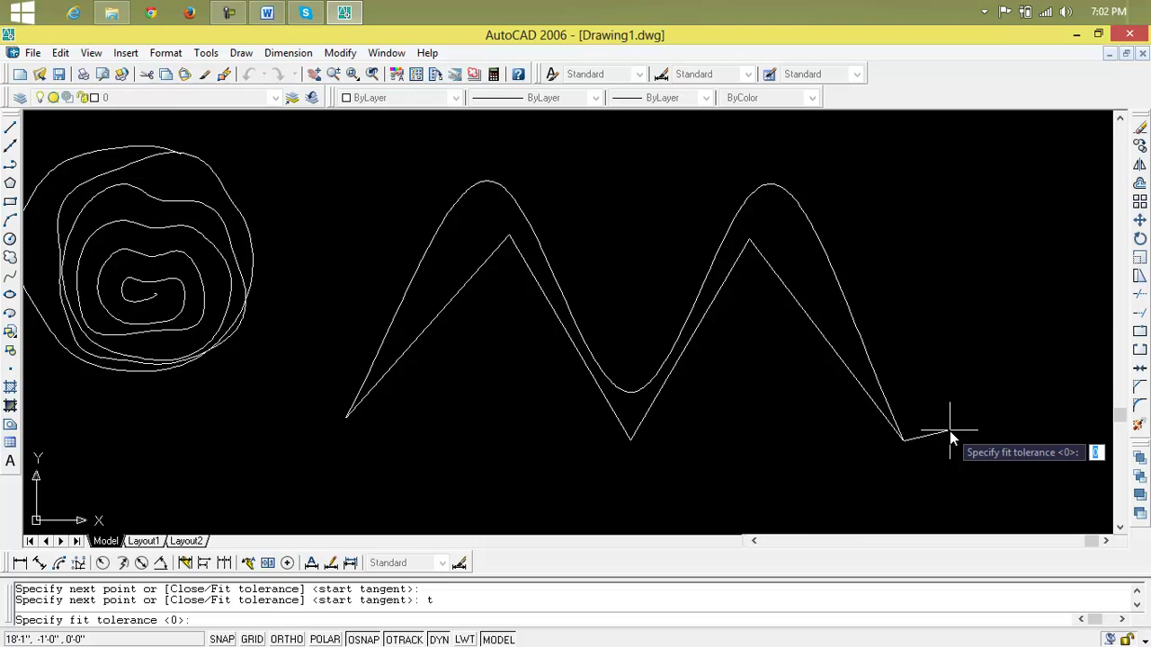
{"action": "type", "text": "5"}
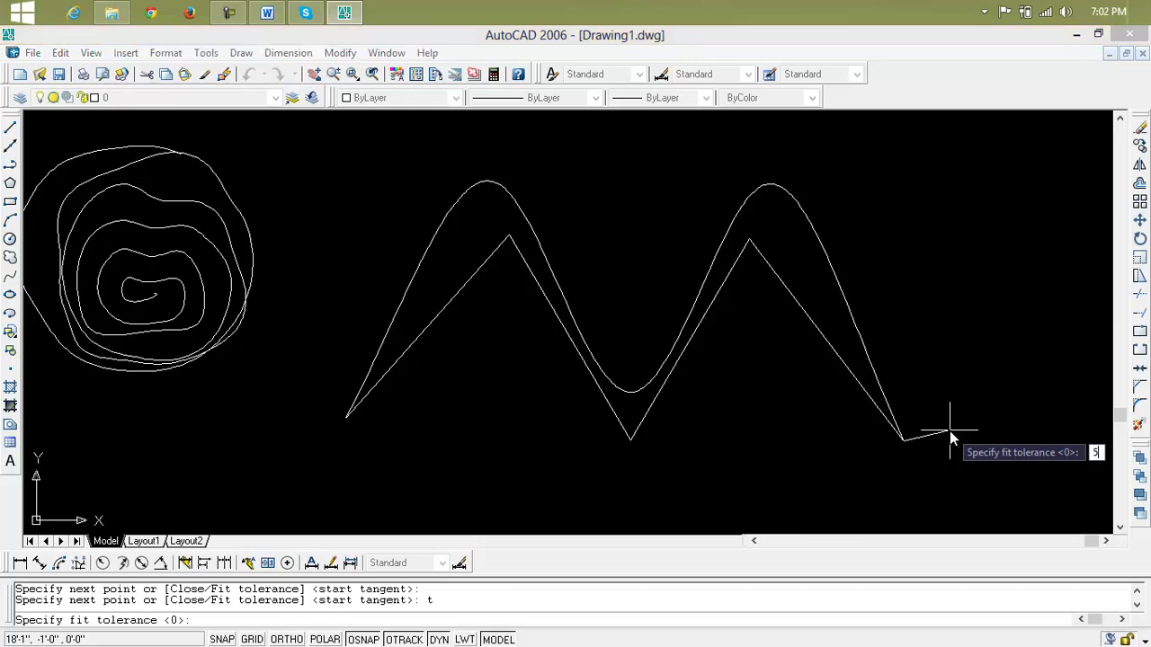
{"action": "key", "text": "Return"}
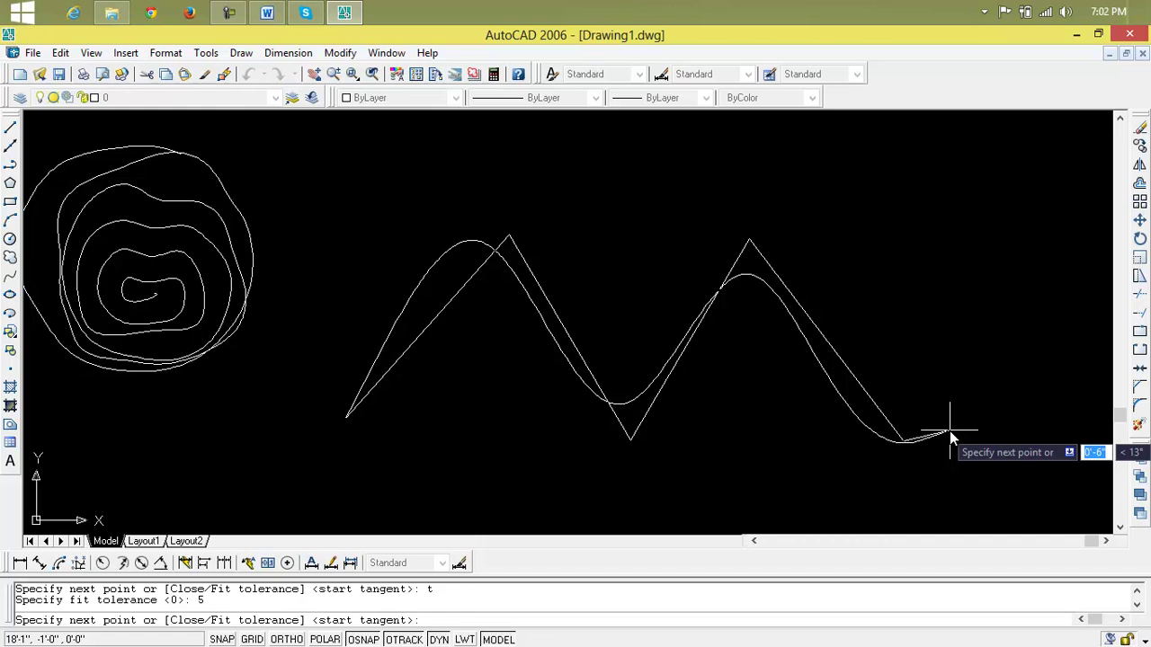
{"action": "type", "text": "5"}
{"action": "key", "text": "Return"}
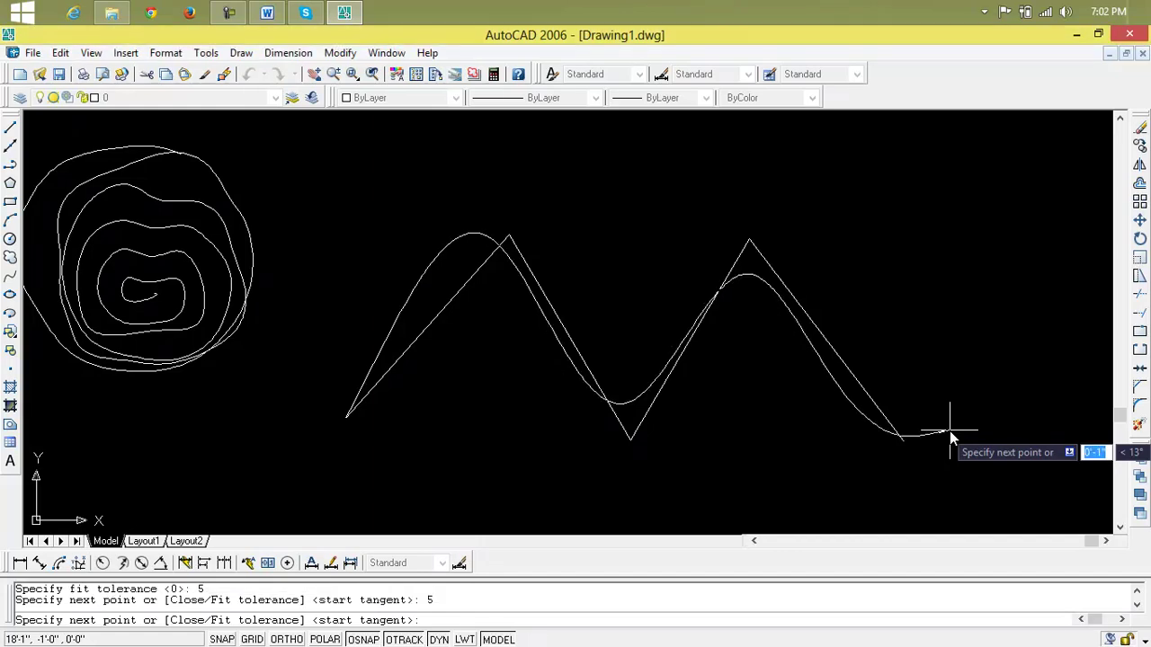
{"action": "type", "text": "5"}
{"action": "key", "text": "Return"}
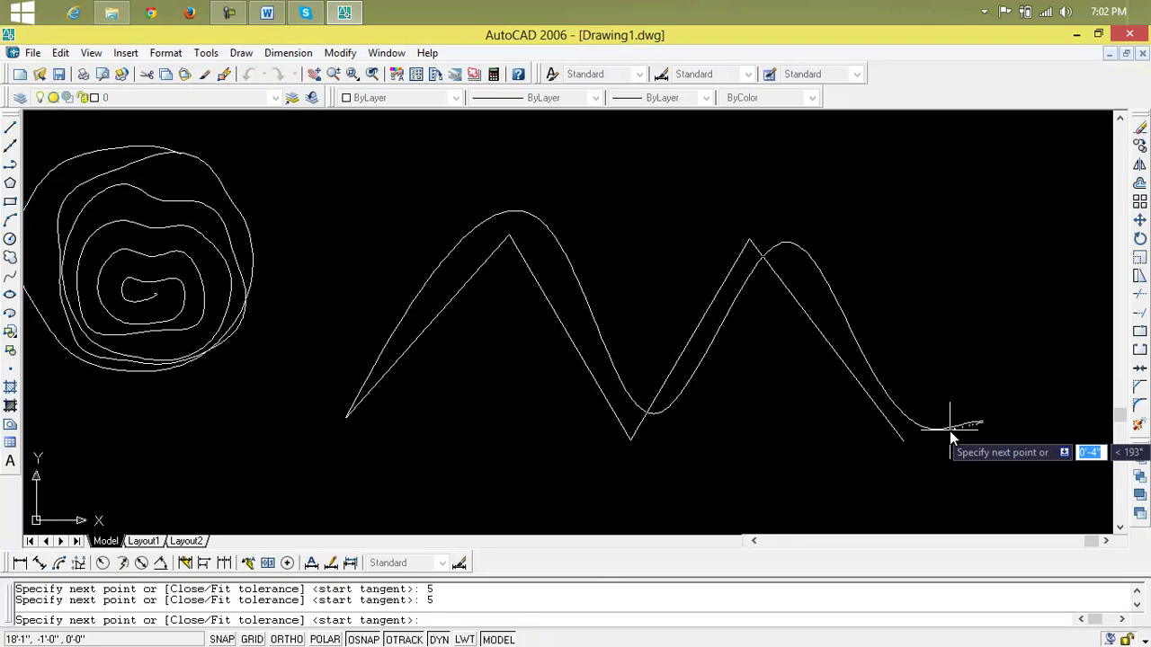
Step: Finish the spline with default start and end tangents and erase it from the second zigzag
{"action": "key", "text": "Return"}
{"action": "key", "text": "Return"}
{"action": "key", "text": "Return"}
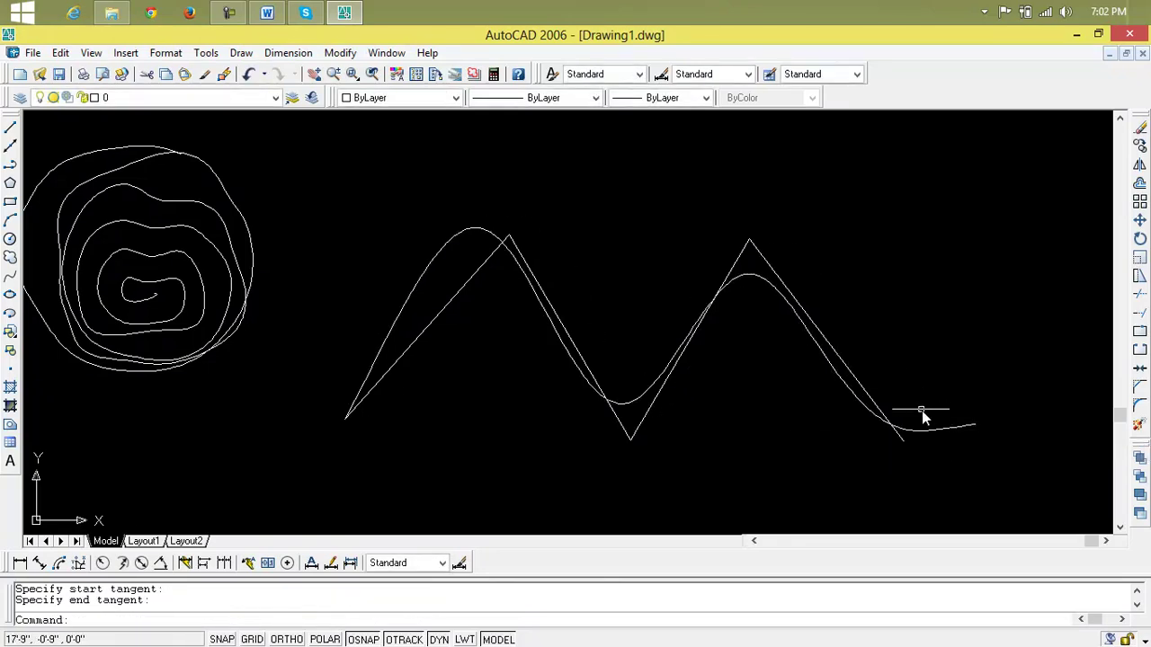
{"action": "left_click", "coordinate": [932, 430]}
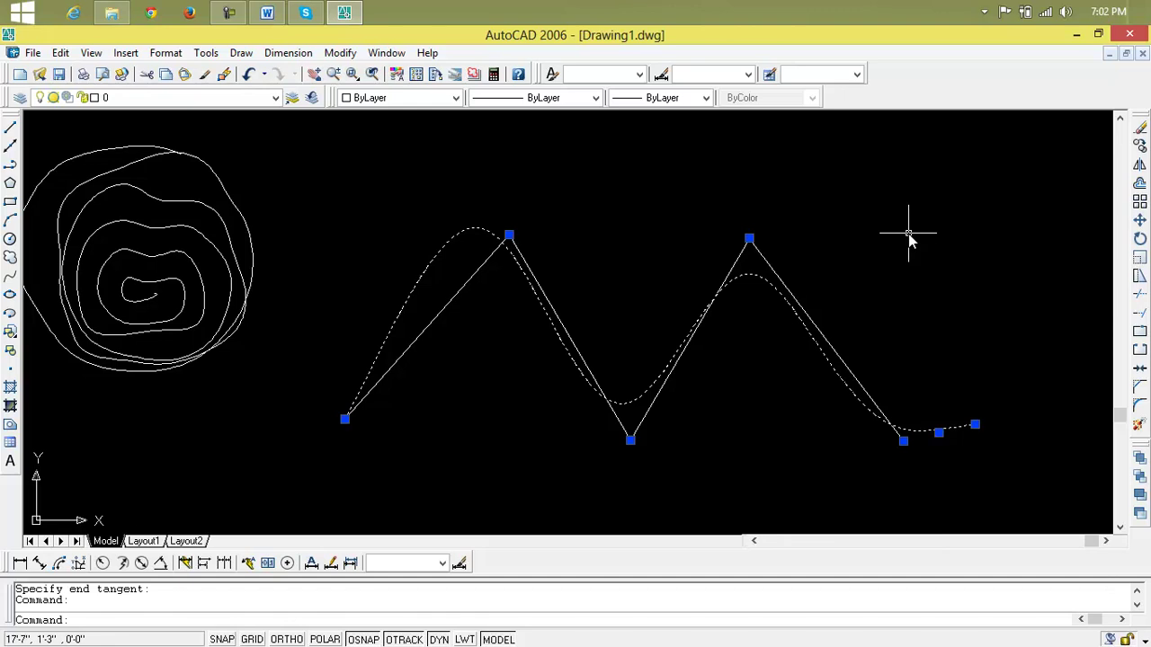
{"action": "key", "text": "Delete"}
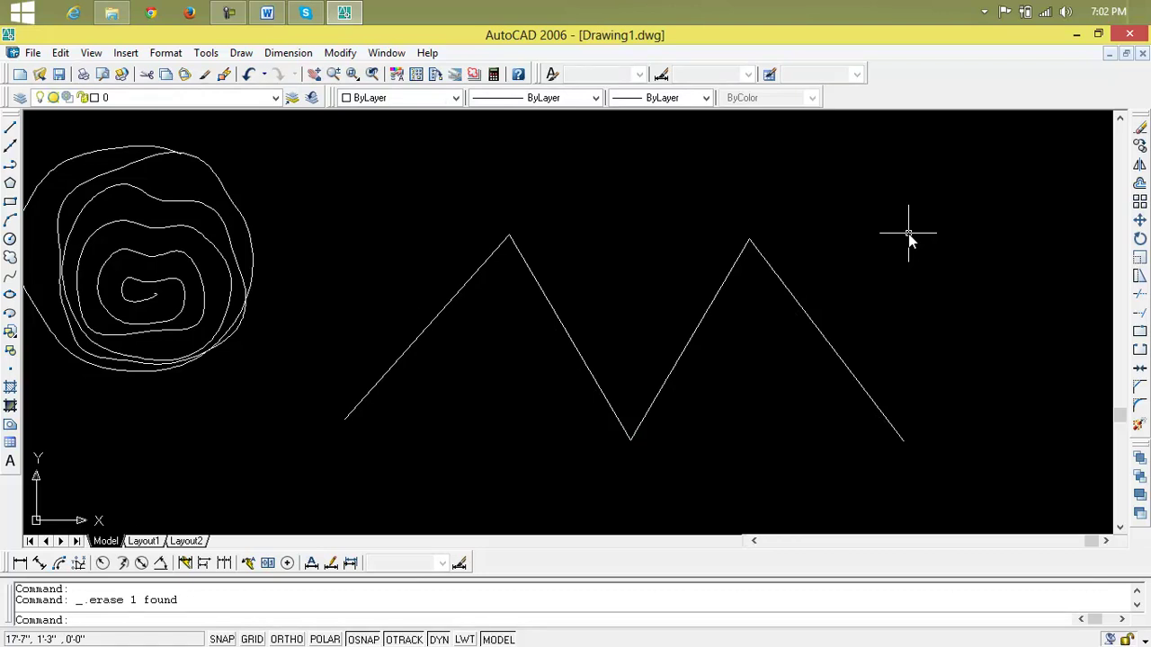
Step: Start a polyline beside the second zigzag's left end and draw its first arc downward using the Arc option
{"action": "left_click", "coordinate": [11, 164]}
{"action": "left_click", "coordinate": [325, 364]}
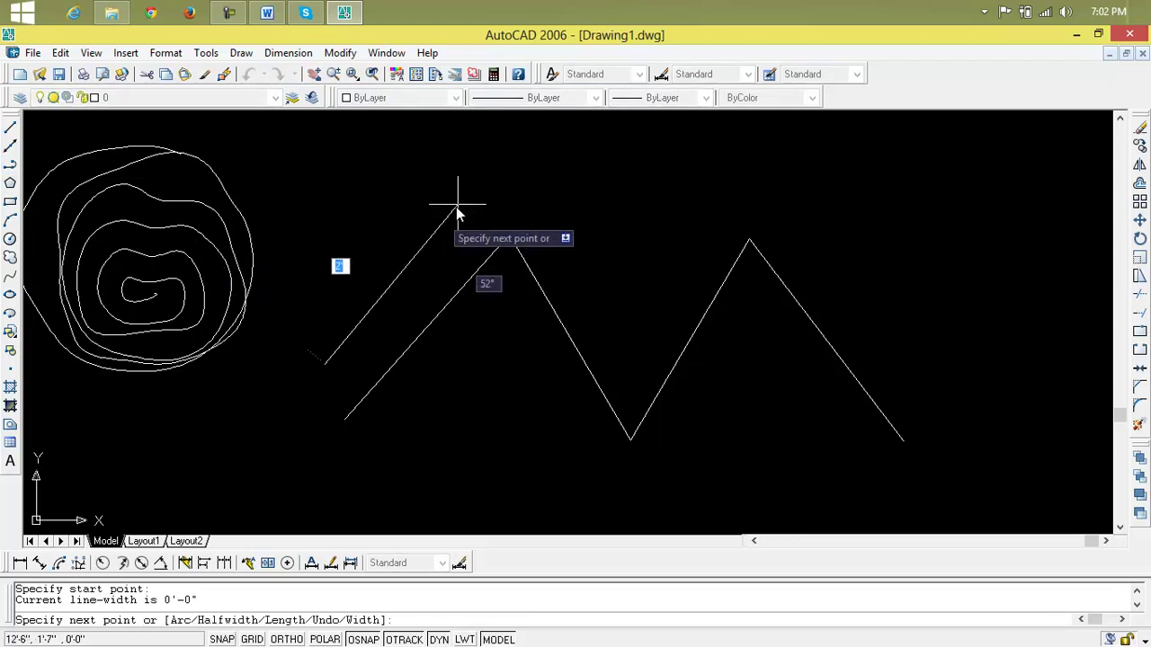
{"action": "type", "text": "a"}
{"action": "key", "text": "Return"}
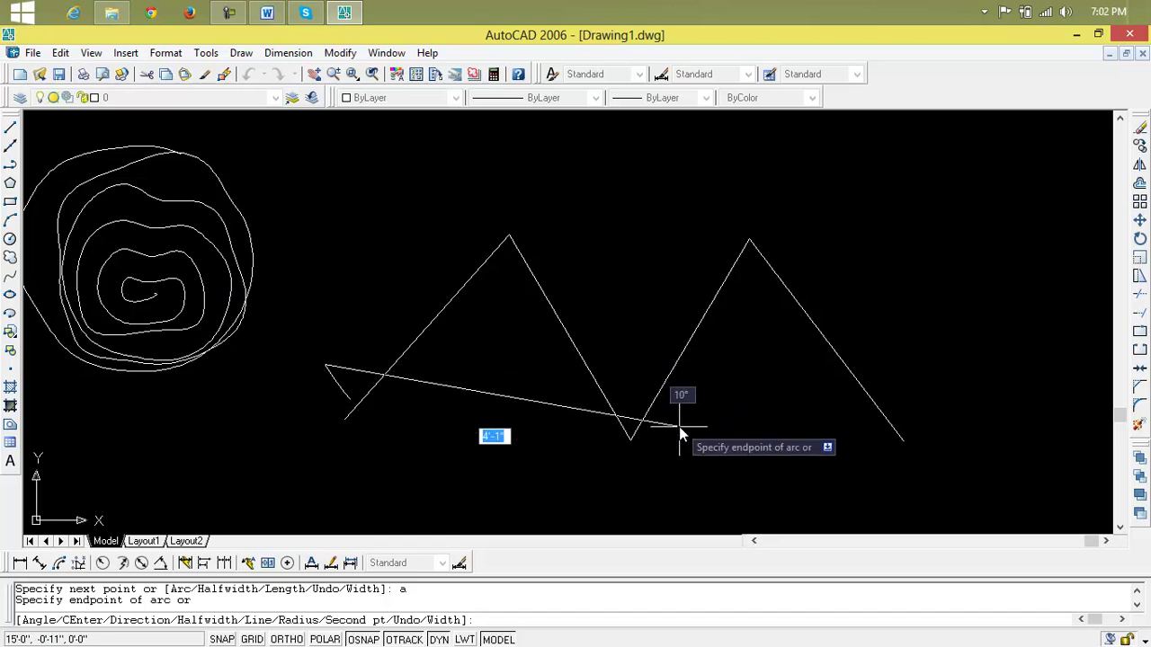
{"action": "left_click", "coordinate": [319, 468]}
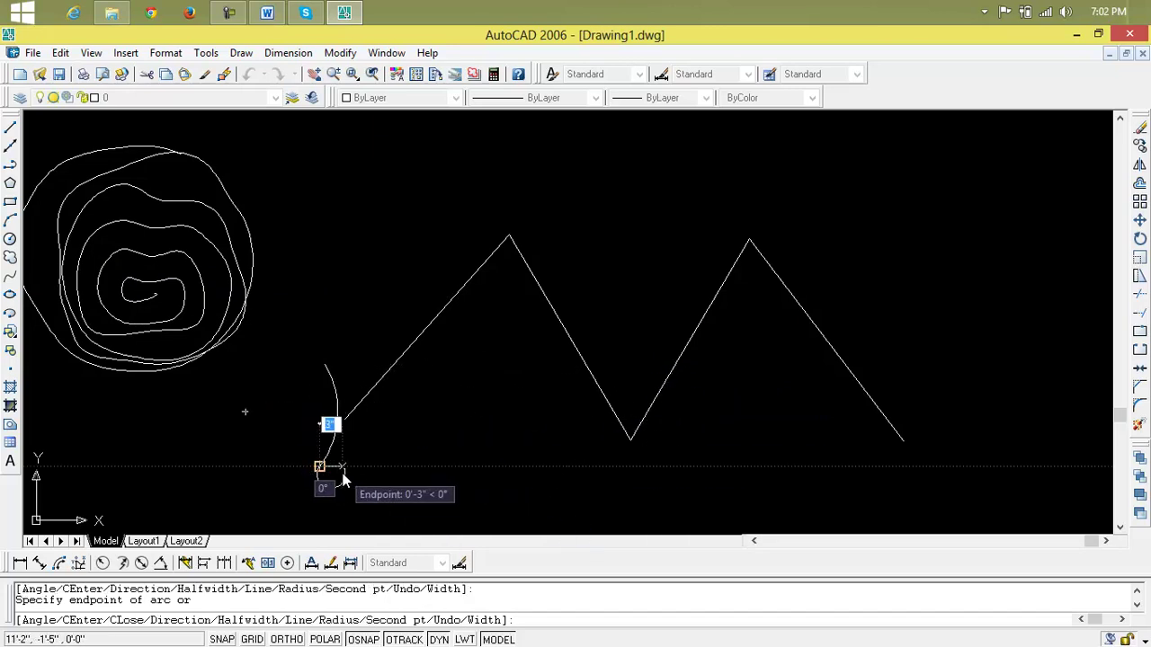
Step: Continue the polyline with connected arcs winding beneath the zigzag and end it just past the zigzag's right end
{"action": "scroll", "coordinate": [321, 467], "scroll_direction": "down", "scroll_amount": 2}
{"action": "middle_click_drag", "start_coordinate": [341, 470], "coordinate": [402, 142]}
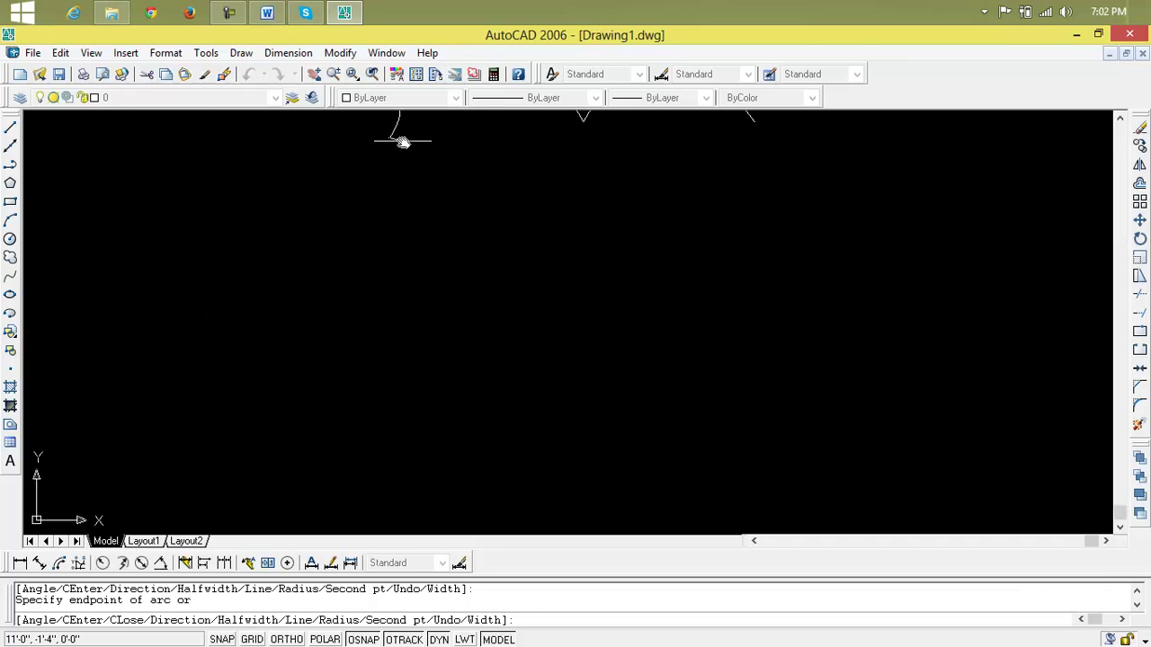
{"action": "left_click", "coordinate": [429, 214]}
{"action": "middle_click_drag", "start_coordinate": [430, 192], "coordinate": [453, 478]}
{"action": "scroll", "coordinate": [452, 478], "scroll_direction": "up", "scroll_amount": 2}
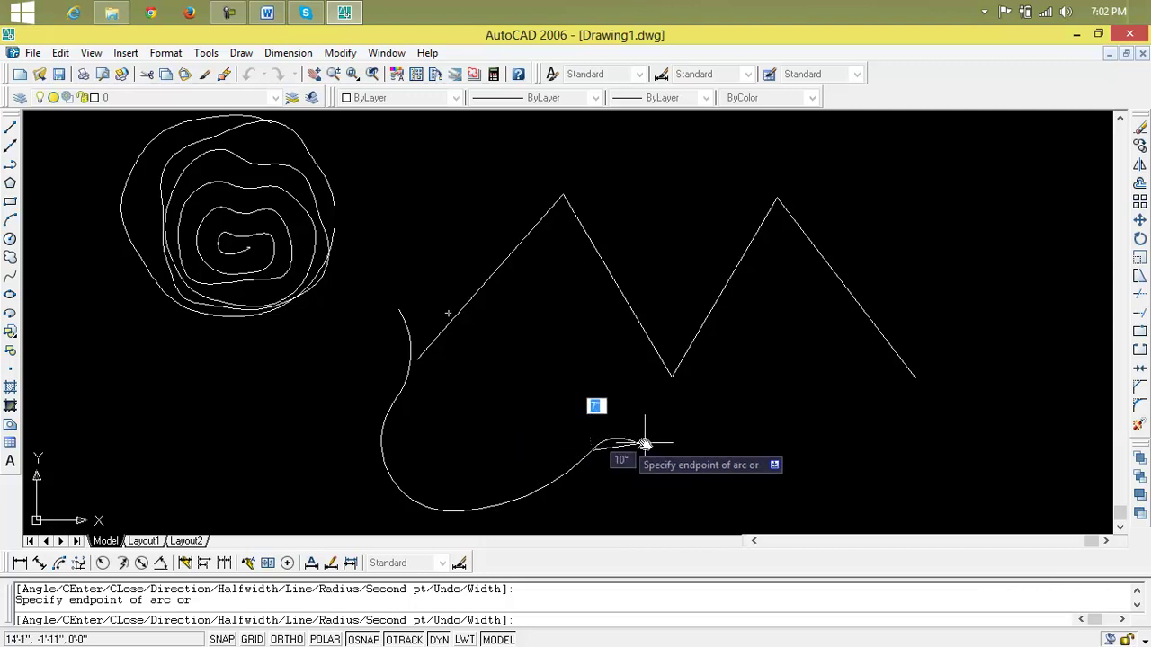
{"action": "left_click", "coordinate": [815, 491]}
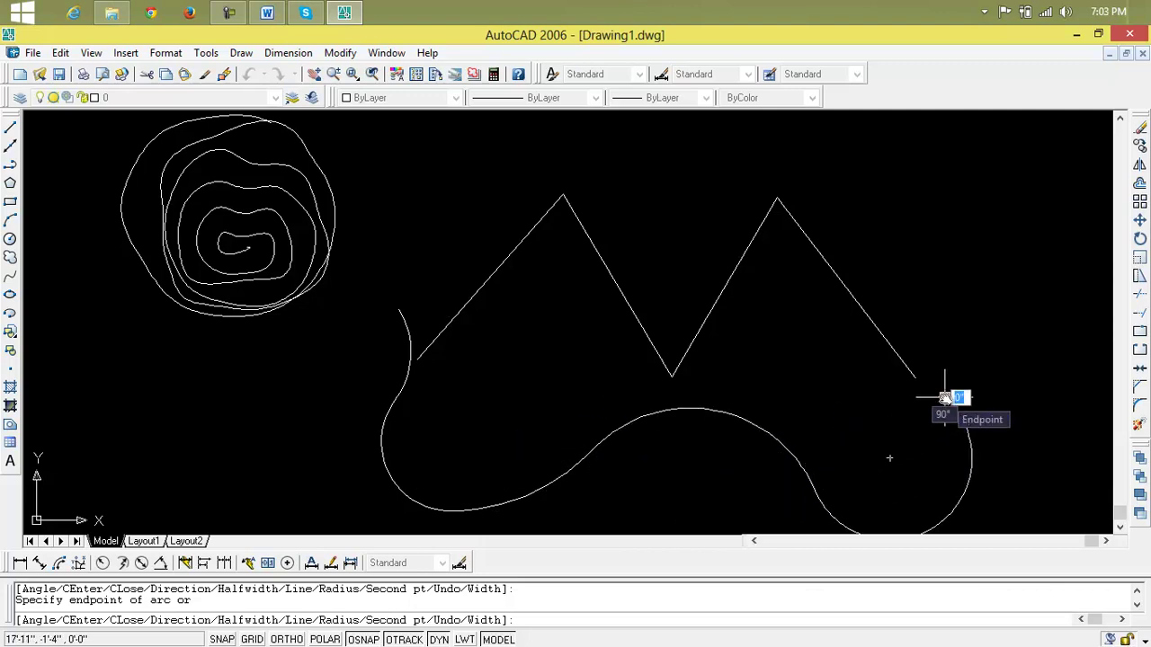
{"action": "left_click", "coordinate": [944, 398]}
{"action": "key", "text": "Return"}
Step: Erase the arc polyline drawn beneath the second zigzag
{"action": "scroll", "coordinate": [912, 488], "scroll_direction": "down", "scroll_amount": 3}
{"action": "scroll", "coordinate": [704, 367], "scroll_direction": "up", "scroll_amount": 1}
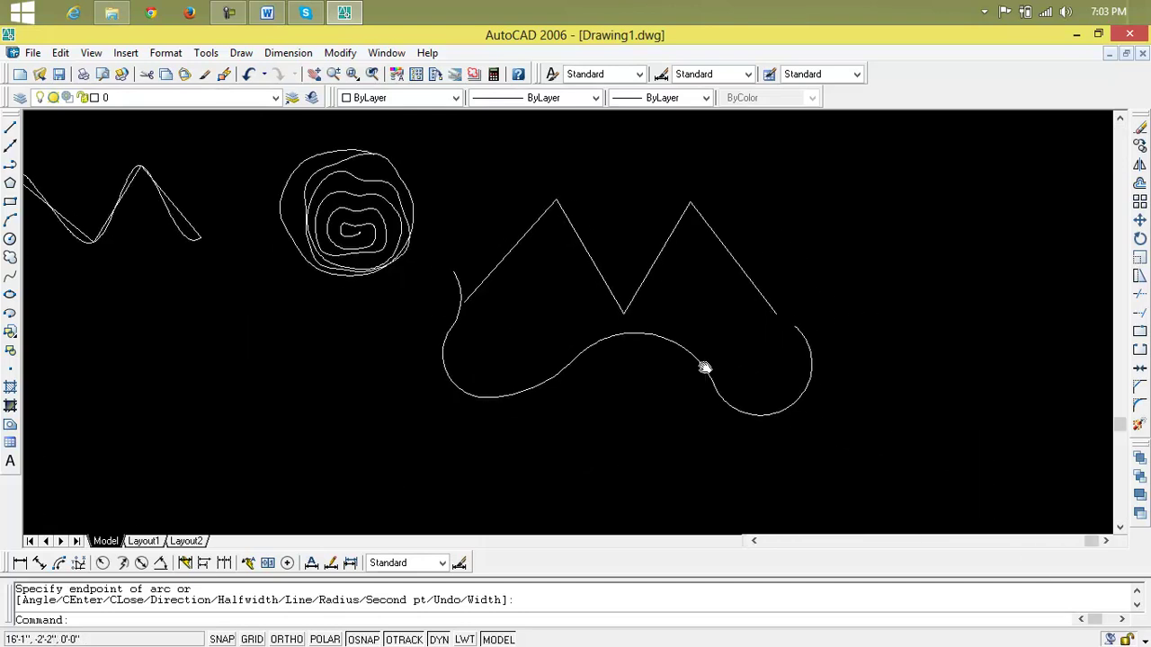
{"action": "left_click", "coordinate": [706, 368]}
{"action": "key", "text": "Delete"}
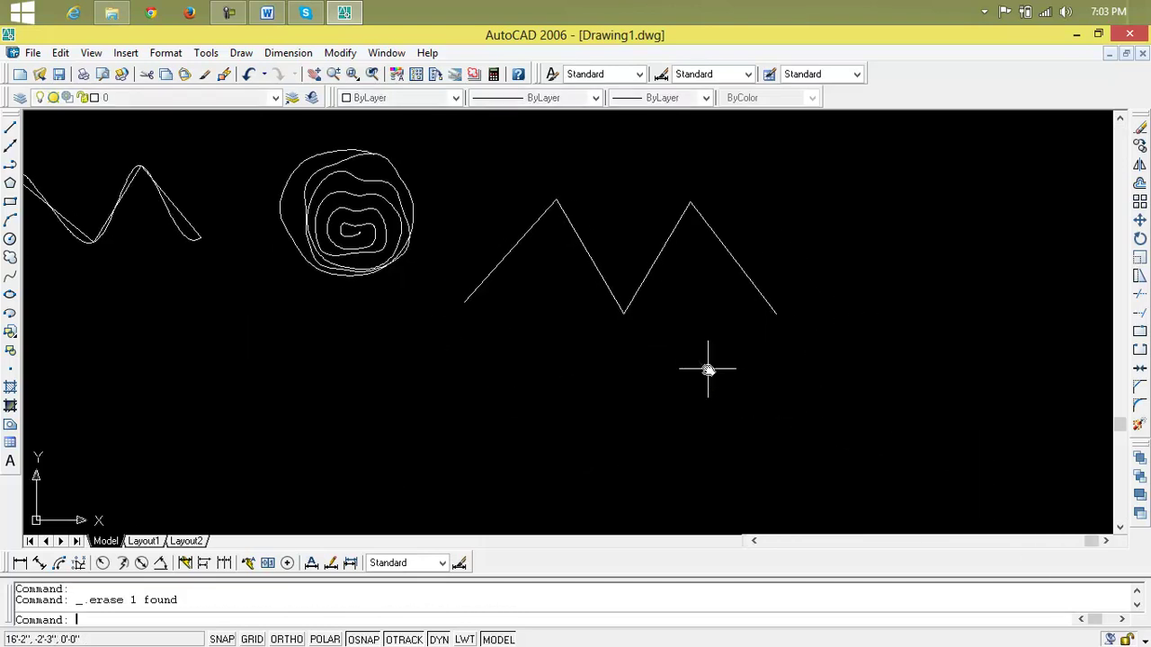
Step: Select both zigzags, the spiral and the remaining spline together and erase them all from the drawing
{"action": "scroll", "coordinate": [707, 367], "scroll_direction": "down", "scroll_amount": 4}
{"action": "middle_click_drag", "start_coordinate": [706, 367], "coordinate": [470, 362]}
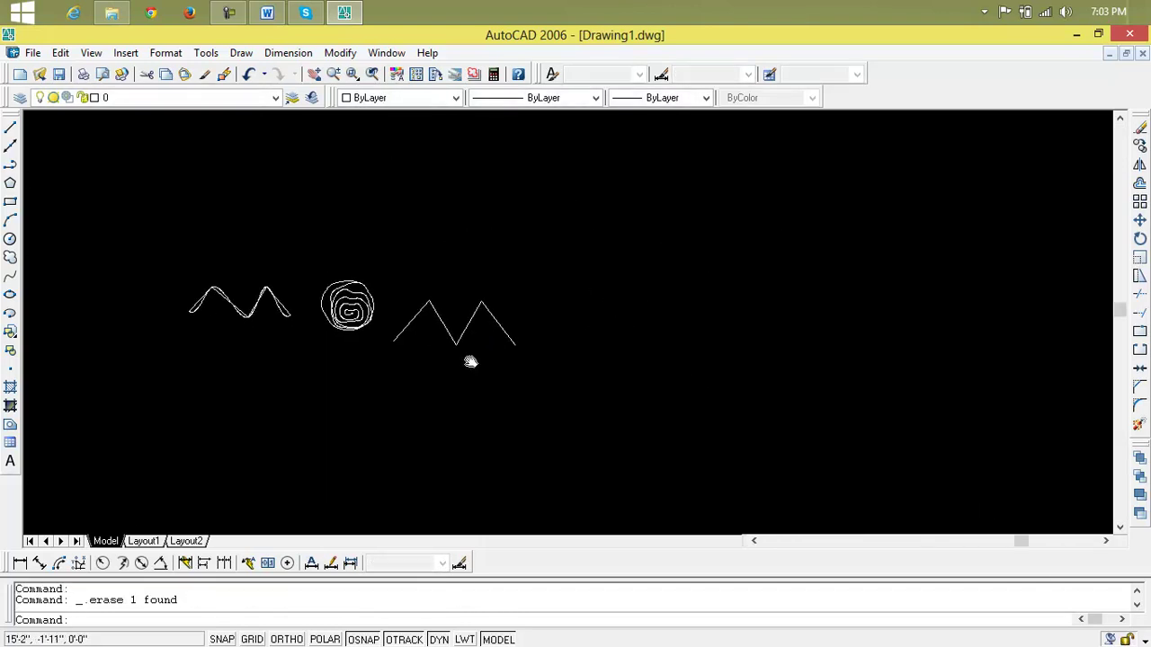
{"action": "left_click", "coordinate": [543, 235]}
{"action": "left_click", "coordinate": [142, 397]}
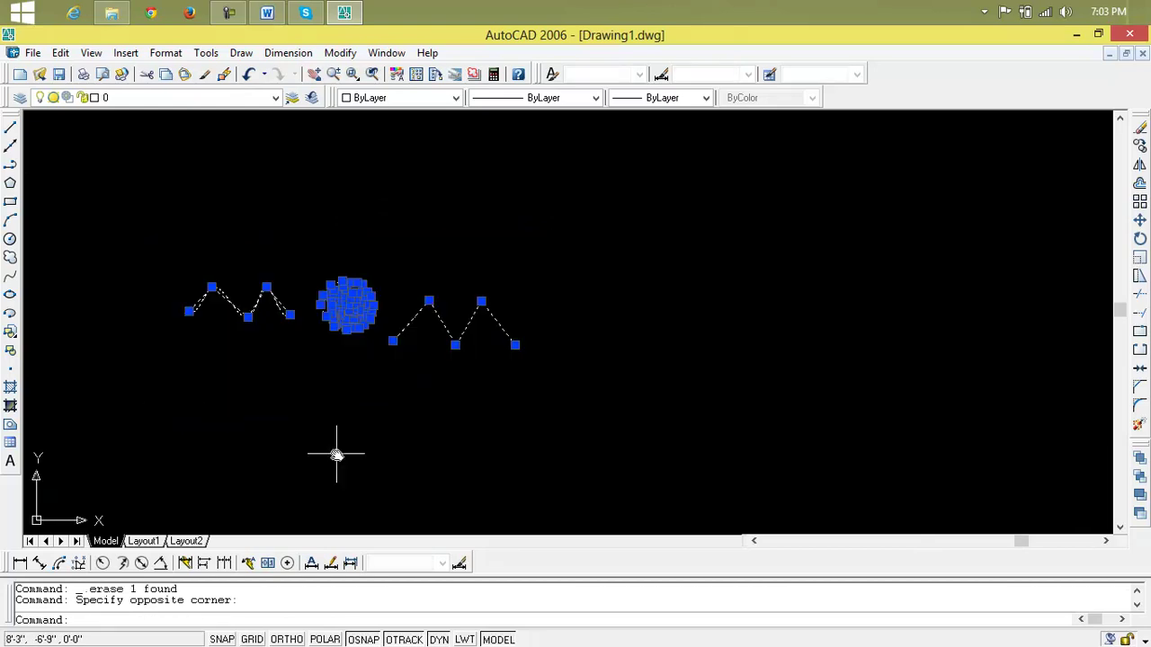
{"action": "key", "text": "Delete"}
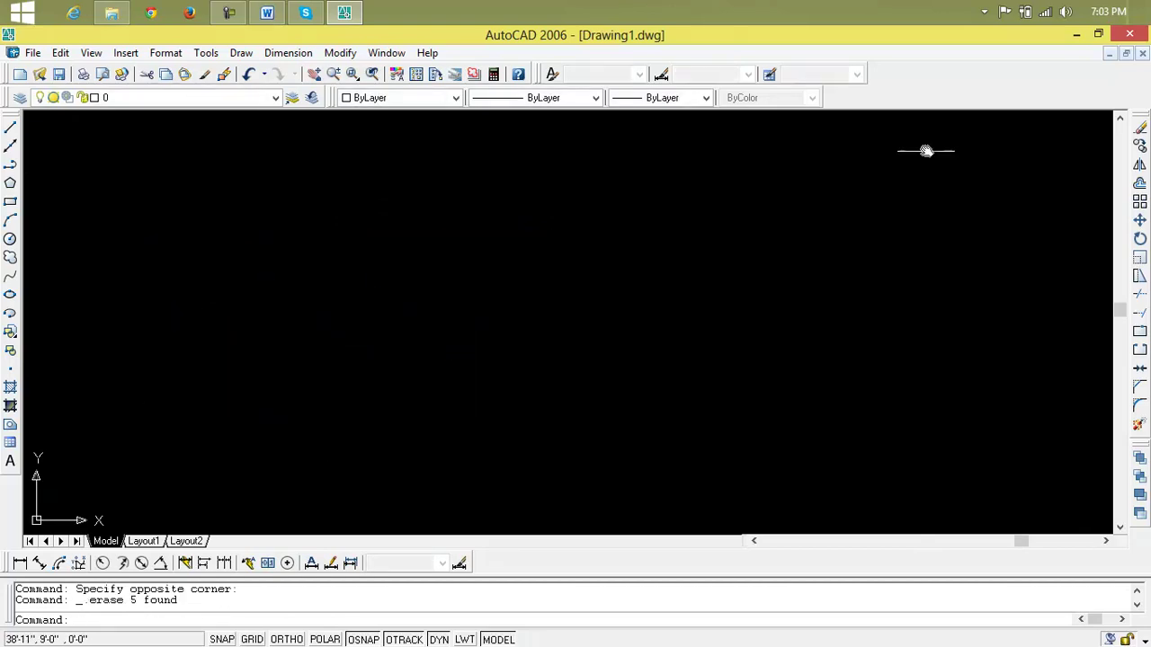